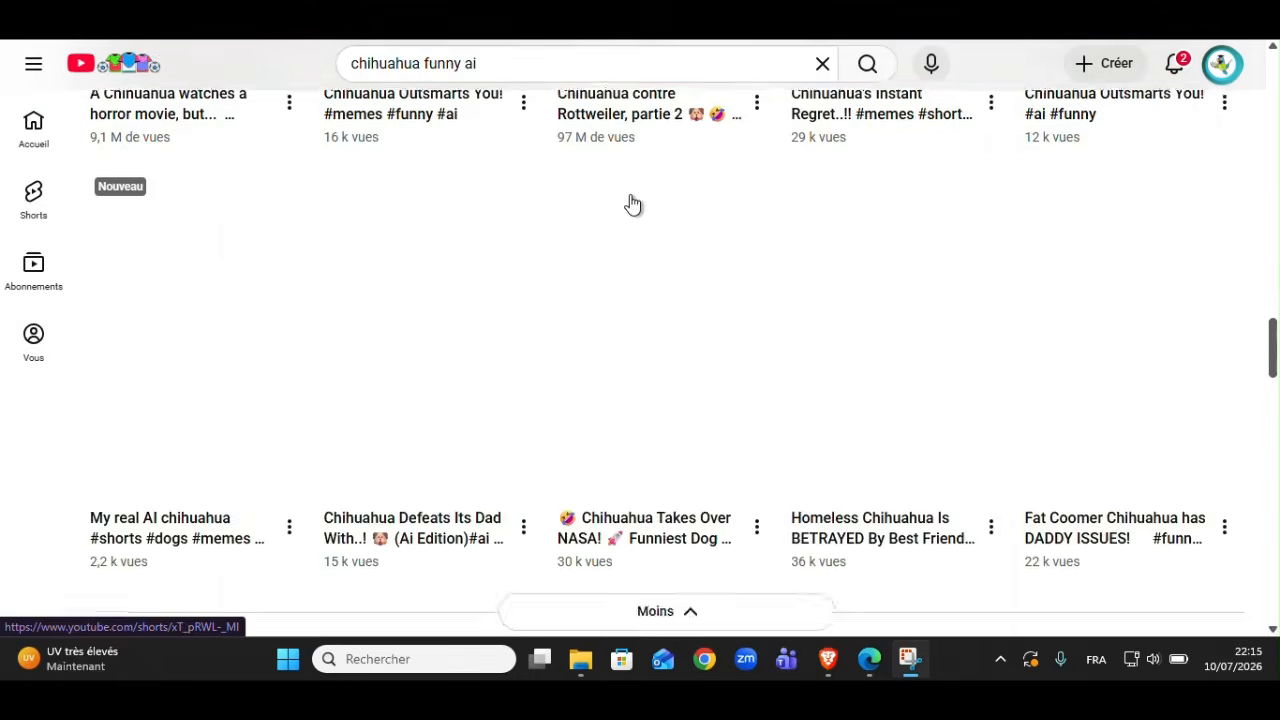
Look through the YouTube results for "chihuahua funny ai", examining the Shorts thumbnails, titles and view counts
scroll(632, 204, down, 1)
scroll(626, 280, up, 15)
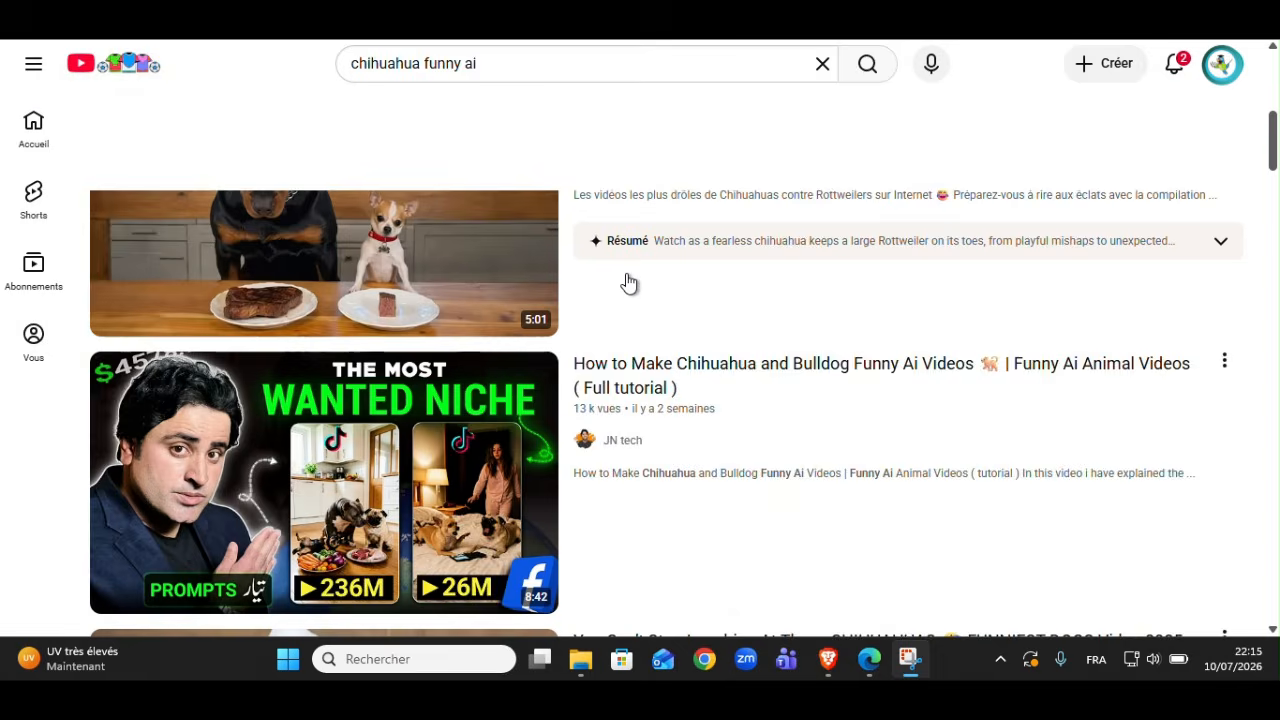
scroll(628, 283, up, 5)
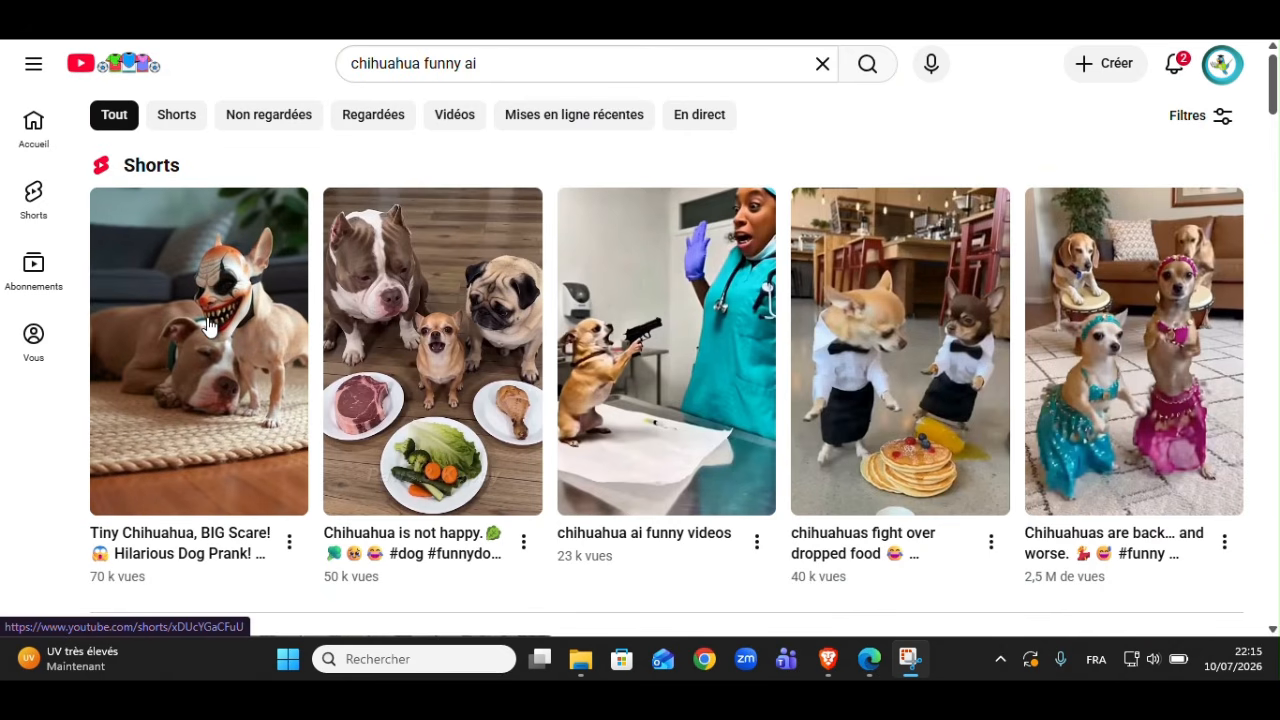
mouse_move(229, 323)
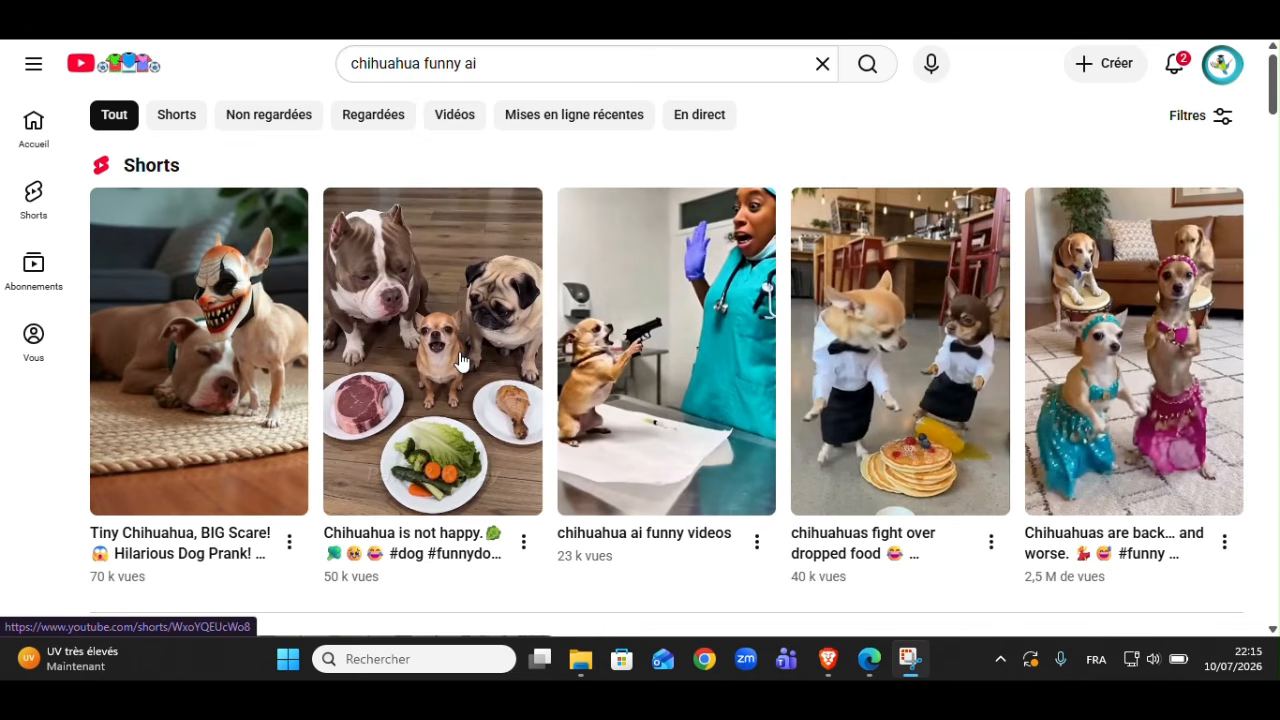
mouse_move(462, 362)
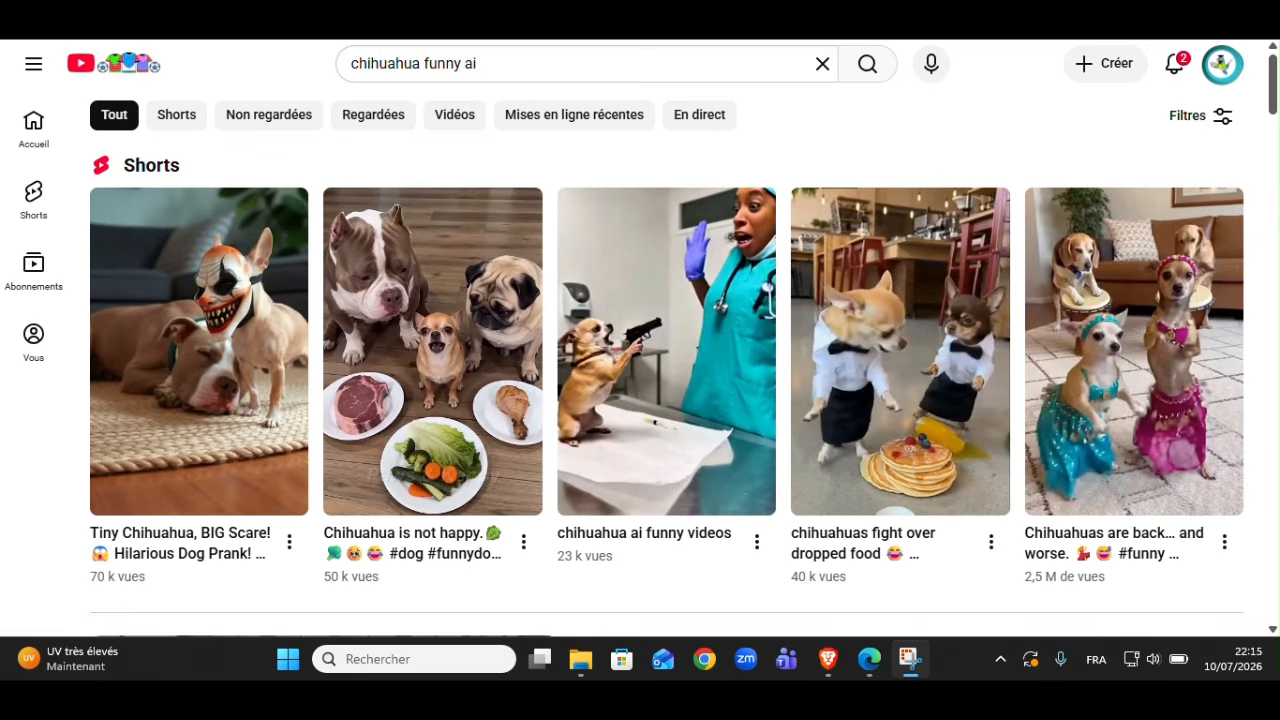
scroll(632, 204, down, 8)
scroll(628, 284, down, 15)
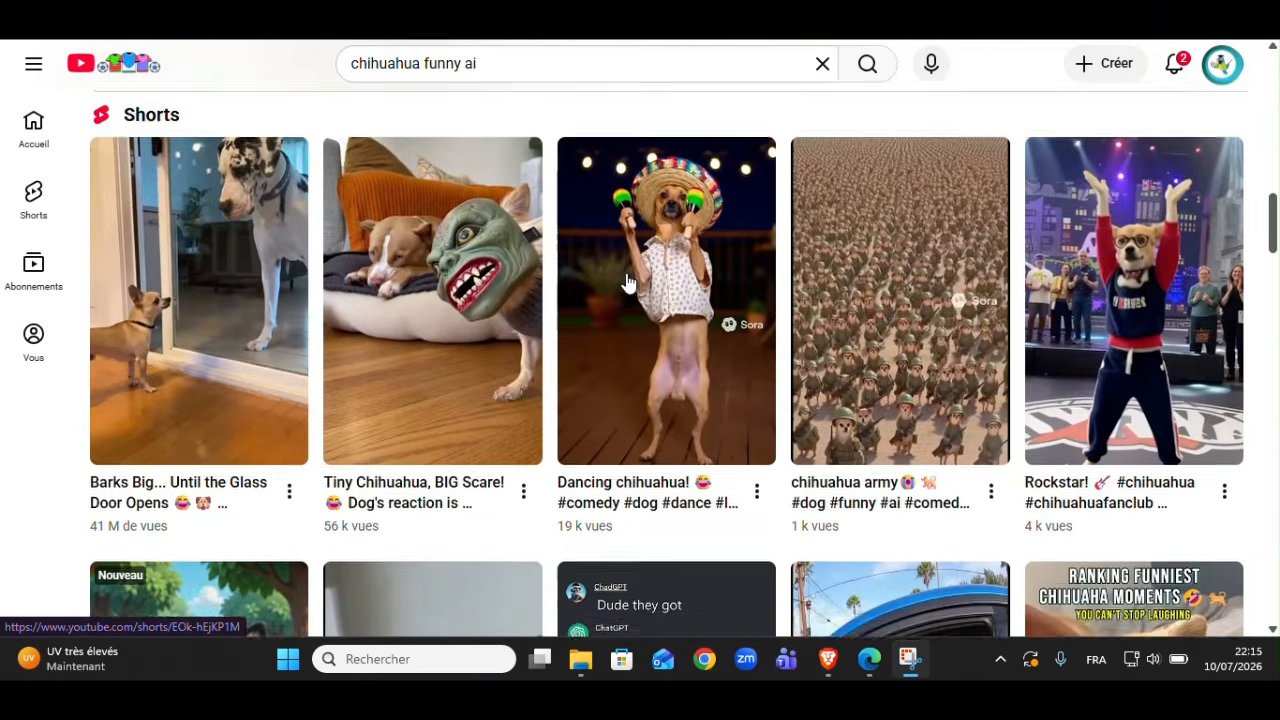
scroll(614, 286, up, 15)
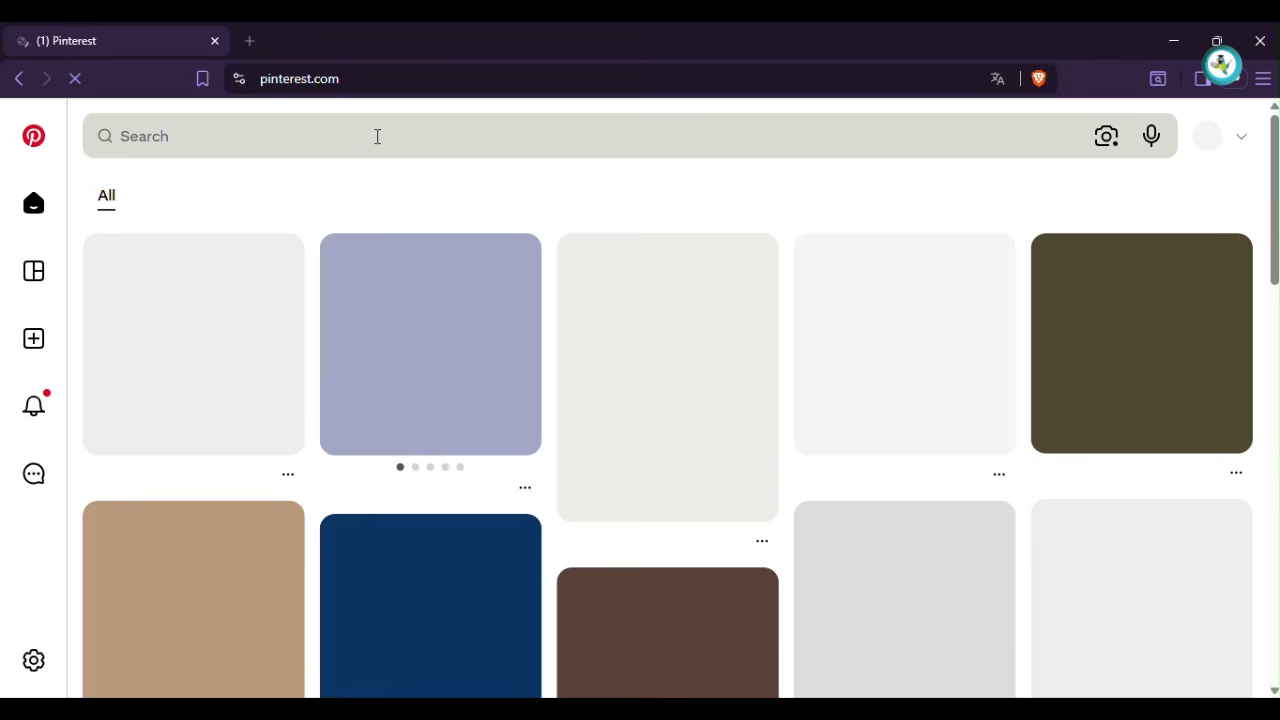
Search Pinterest for chihuahua and download the picture of the white chihuahua on a wooden floor to Téléchargements as "un chiwawa"
click(377, 136)
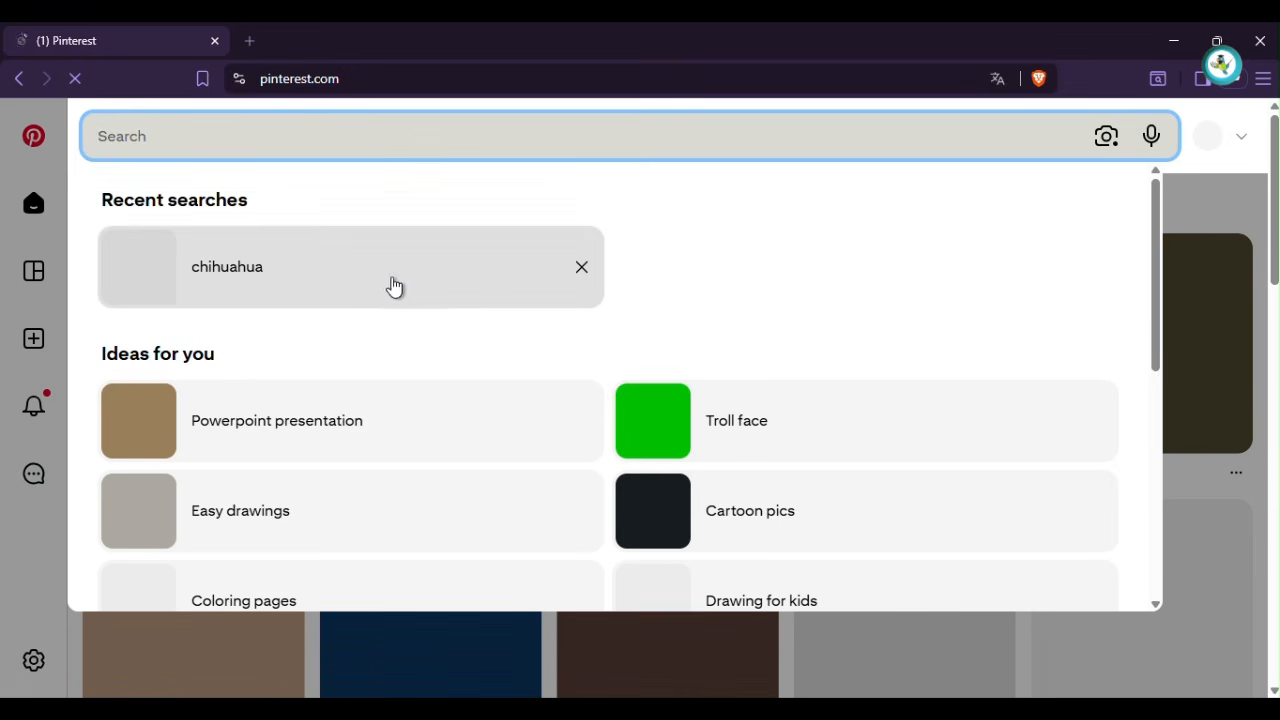
click(462, 271)
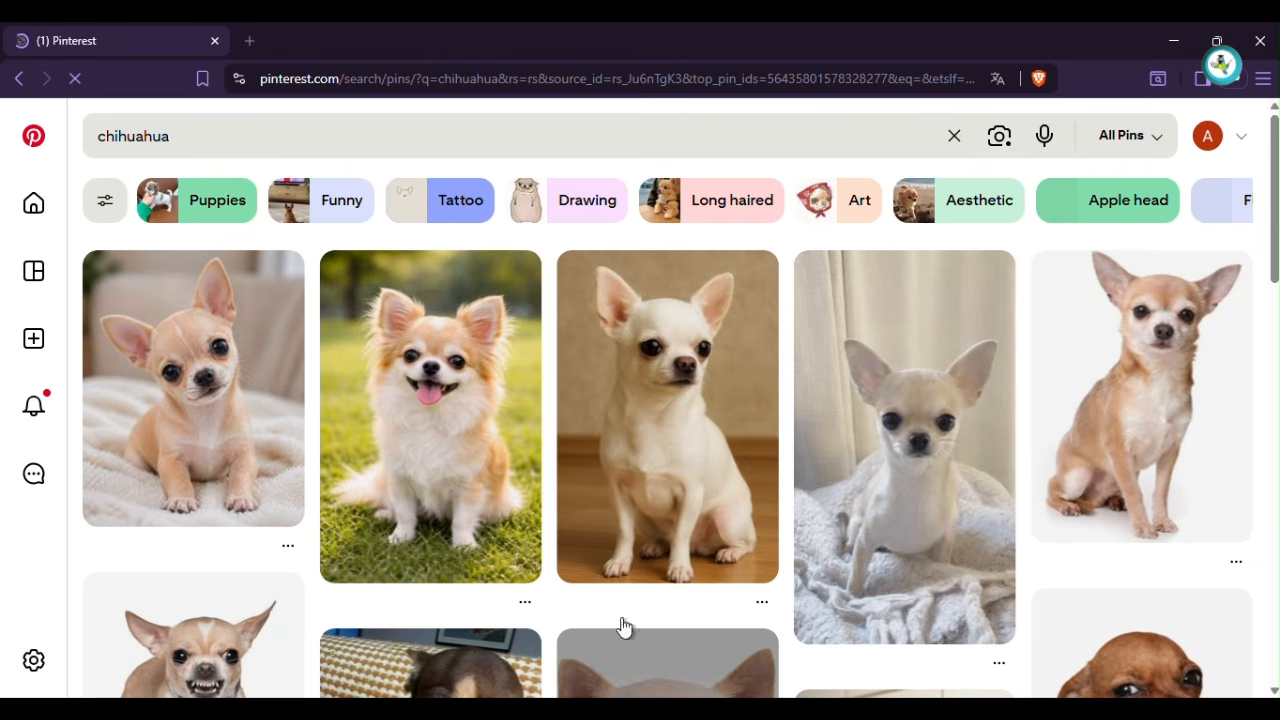
click(758, 603)
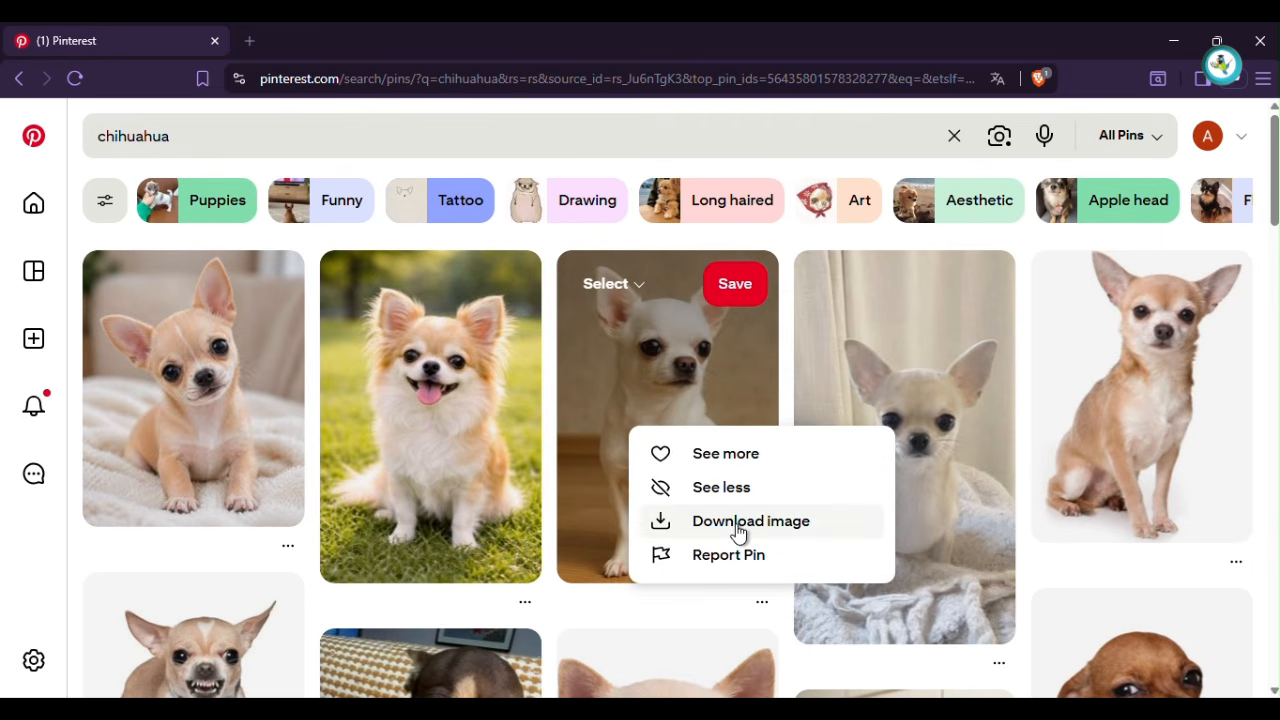
click(697, 416)
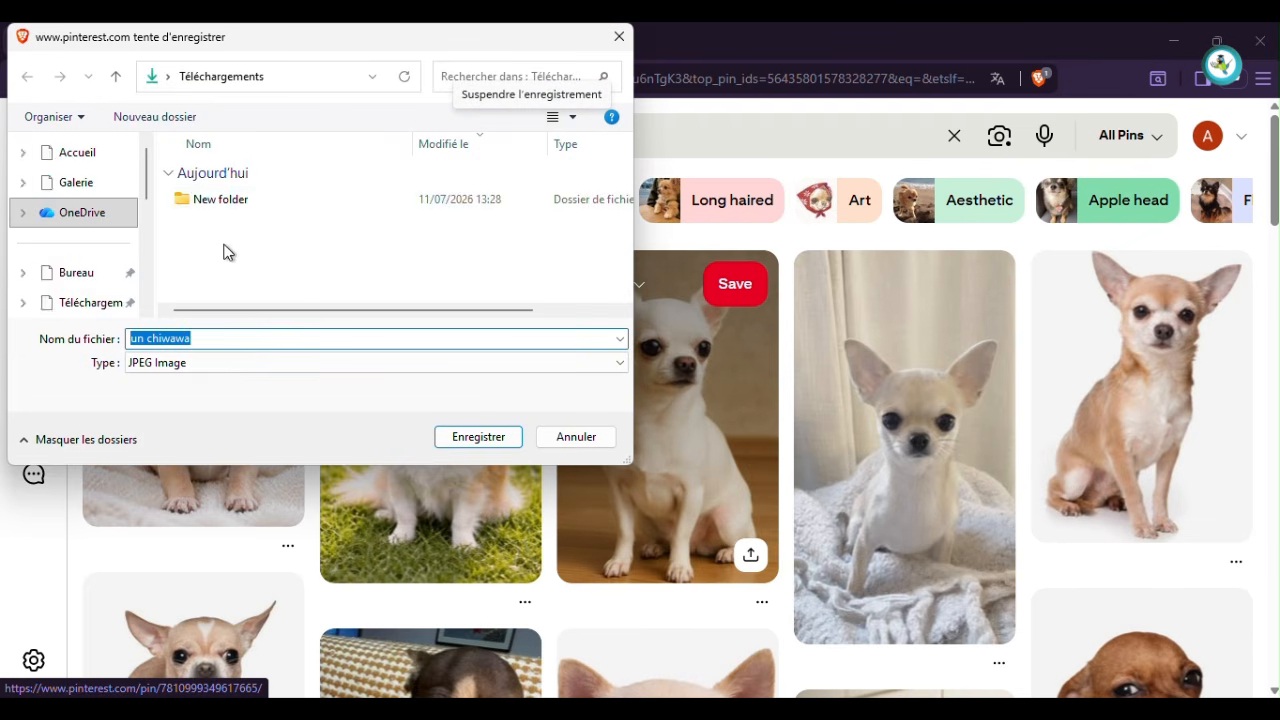
click(40, 305)
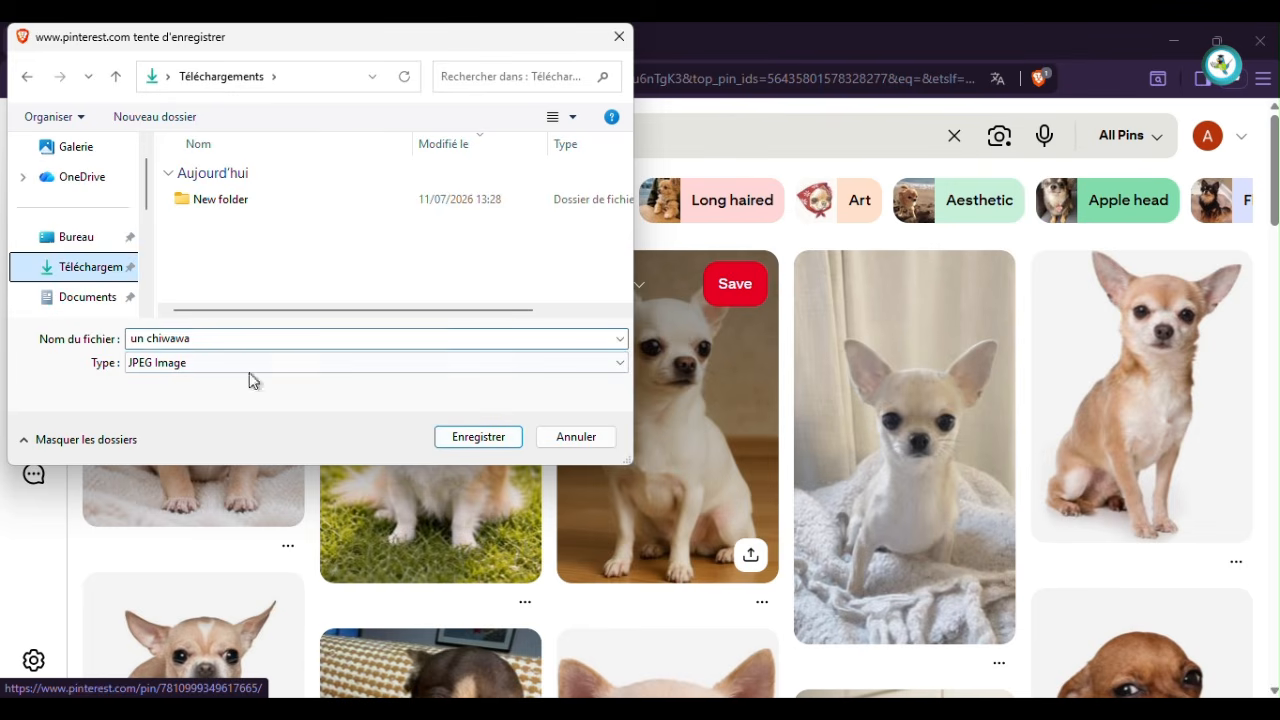
click(492, 442)
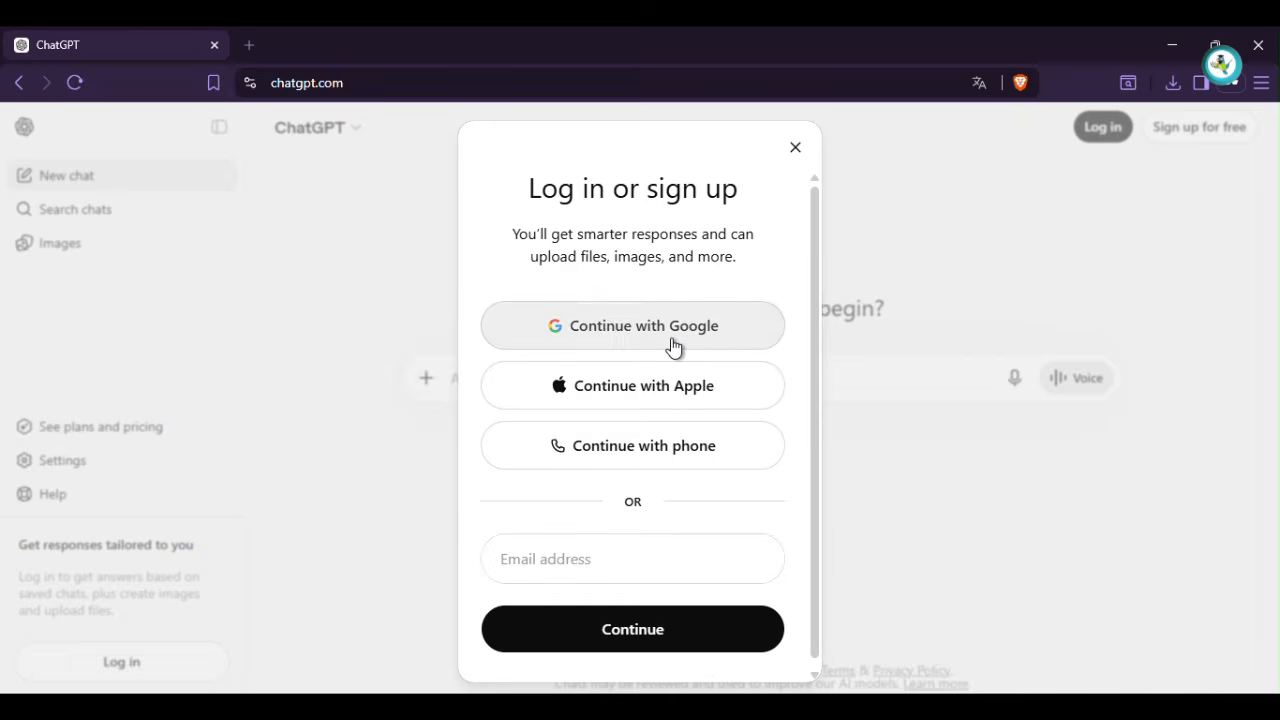
Sign in to ChatGPT with Google and attach the "un chiwawa" picture from Téléchargements to a new chat
click(672, 346)
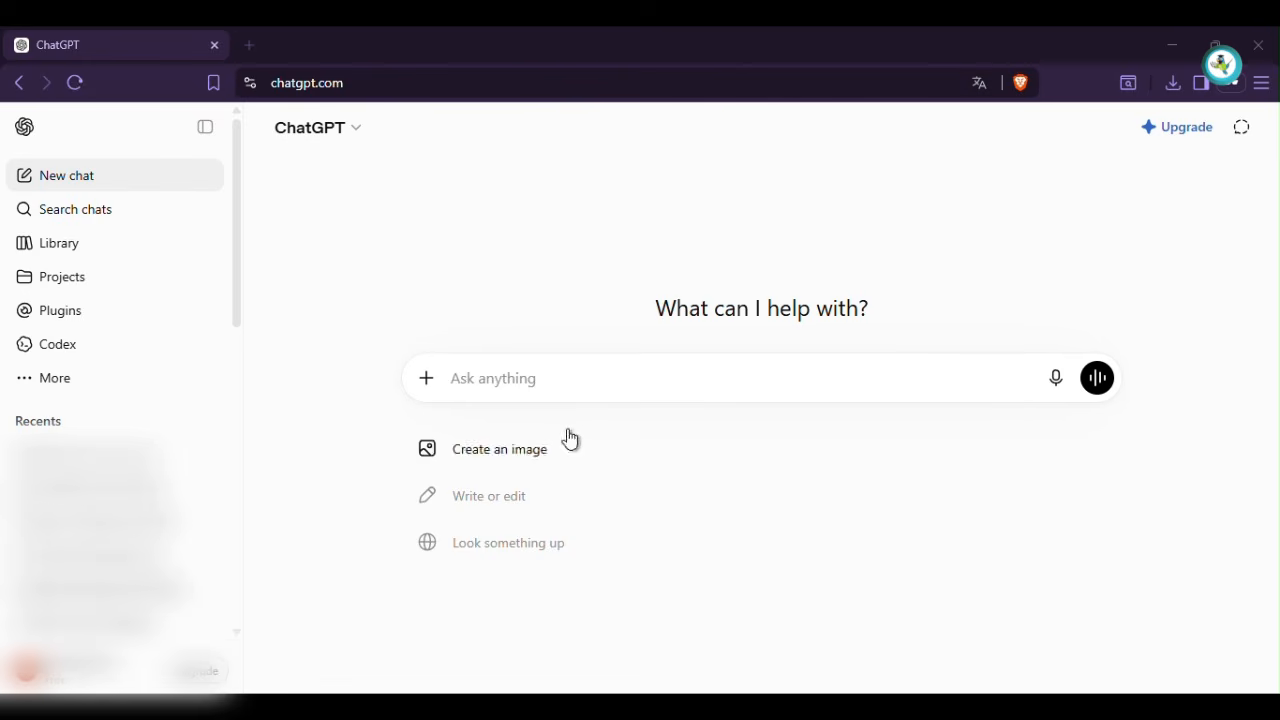
click(425, 378)
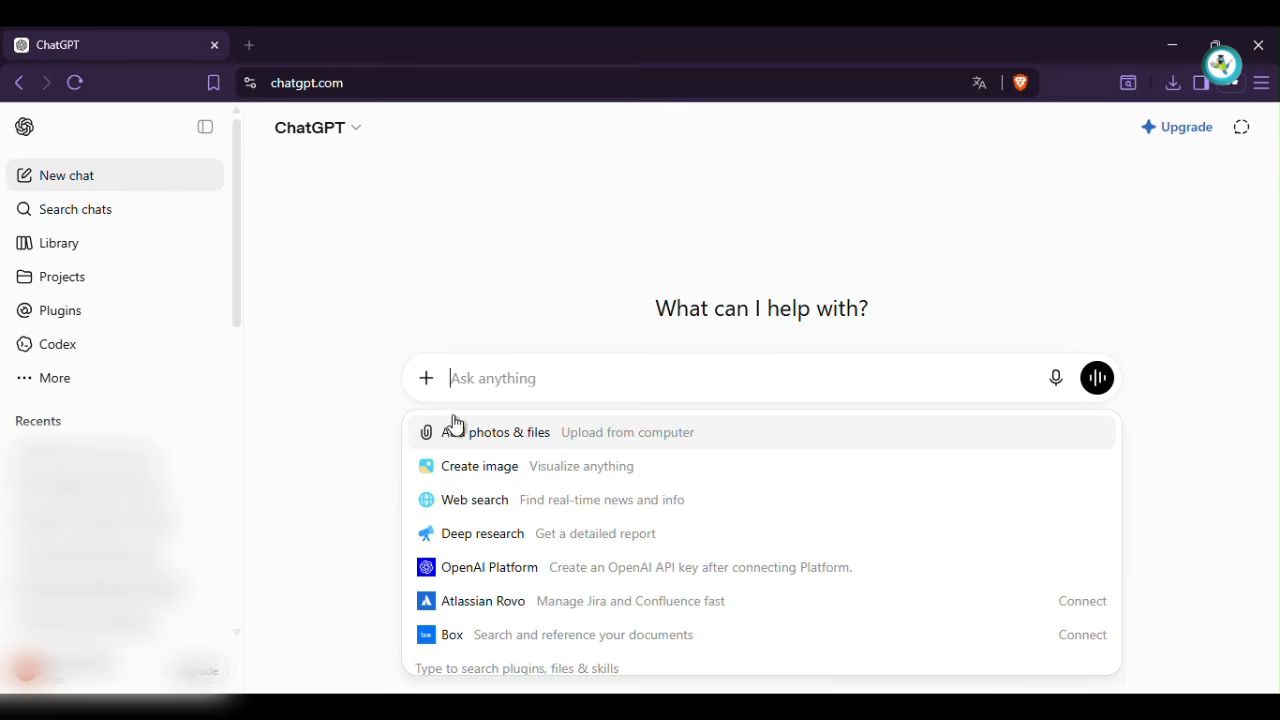
click(480, 437)
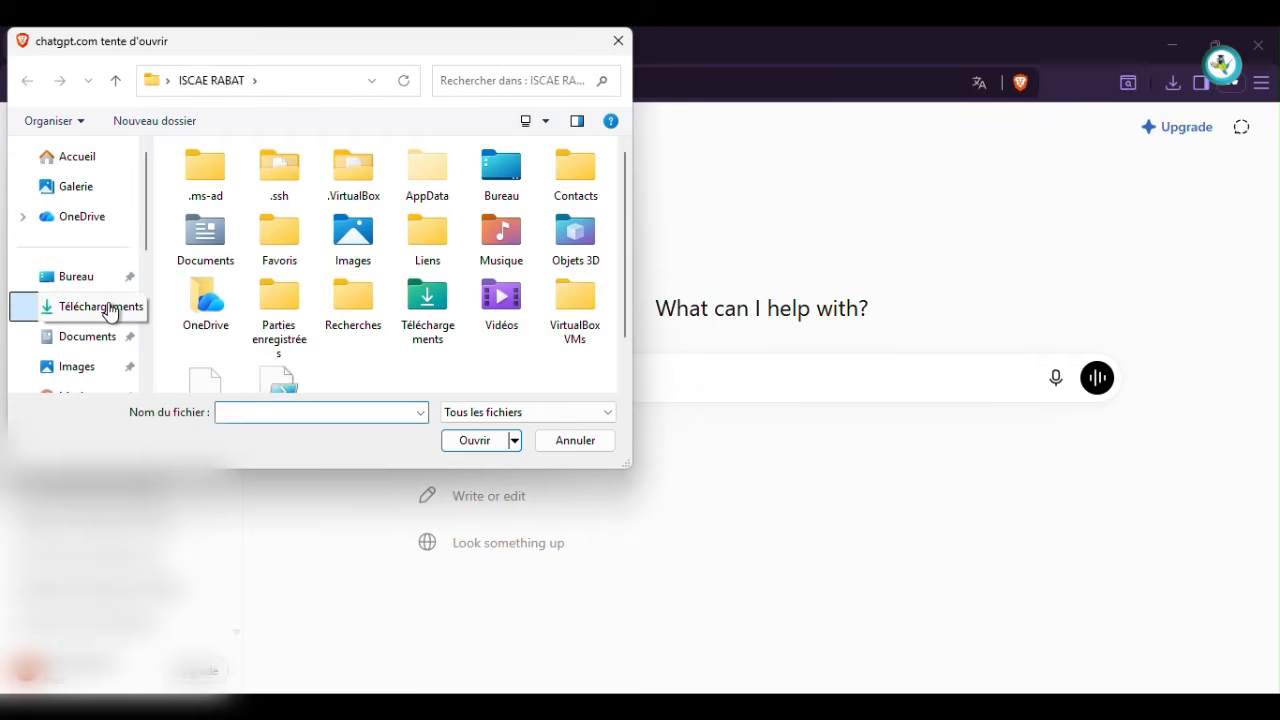
click(90, 306)
click(240, 205)
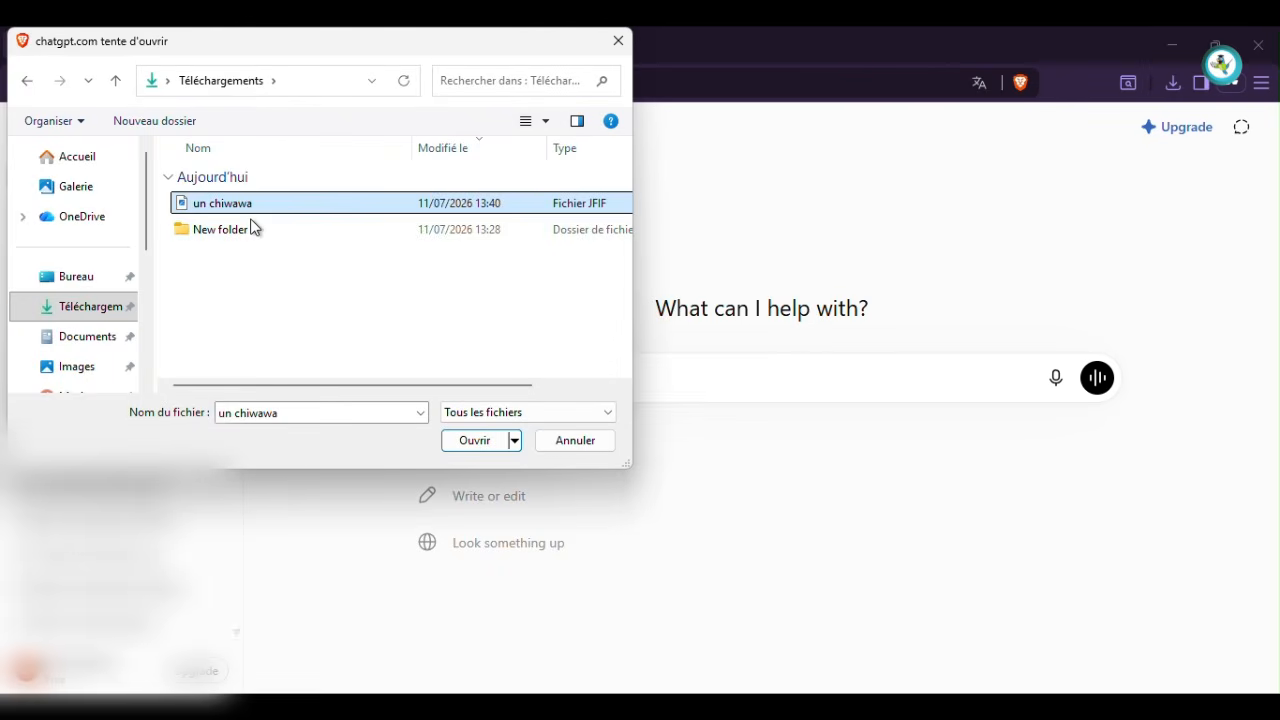
click(480, 442)
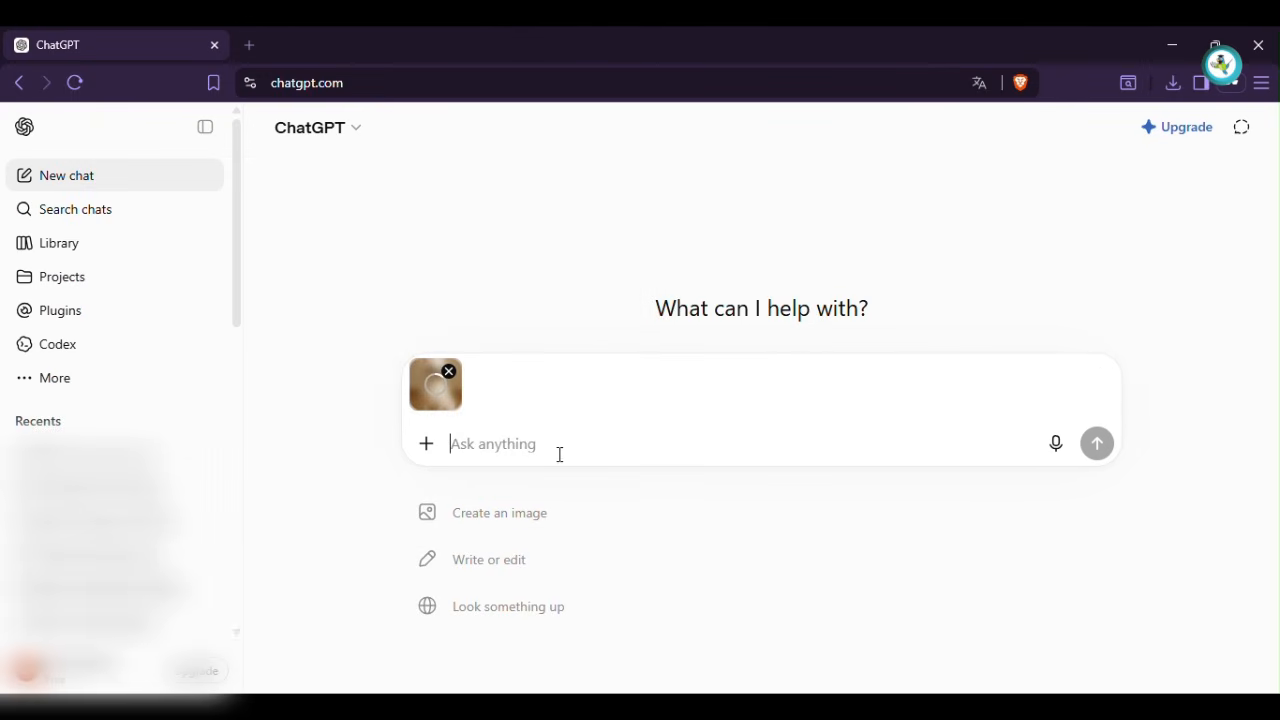
Send ChatGPT the request "give me a prompt to generate attached dog wearing a blue swimming troser, looking toward camera"
text(give me a prompt to generate attached)
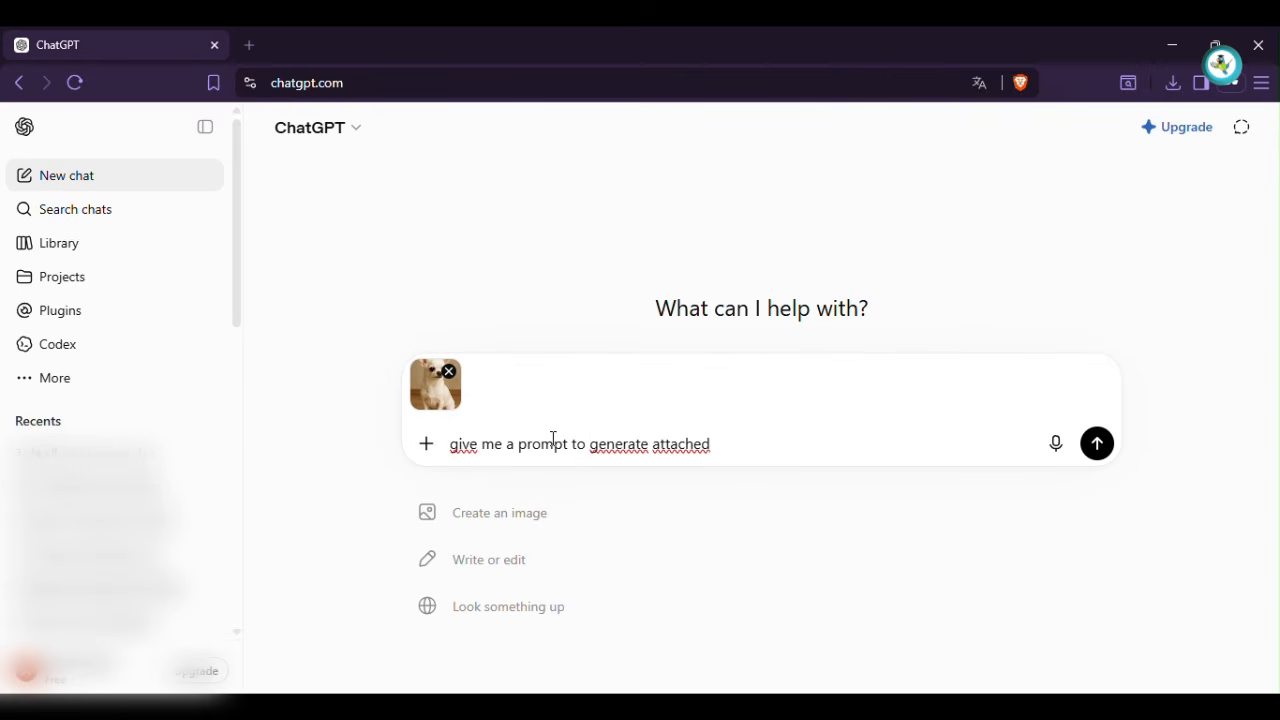
text( dog wearing )
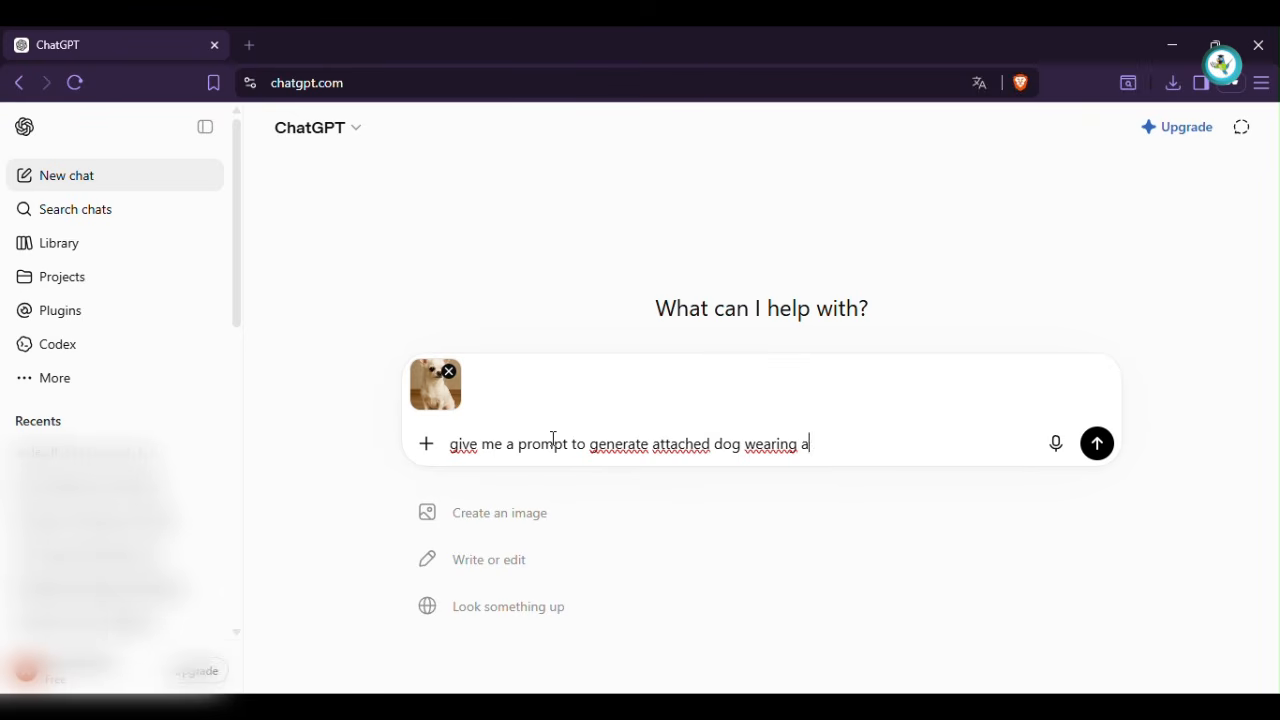
text(a swimming)
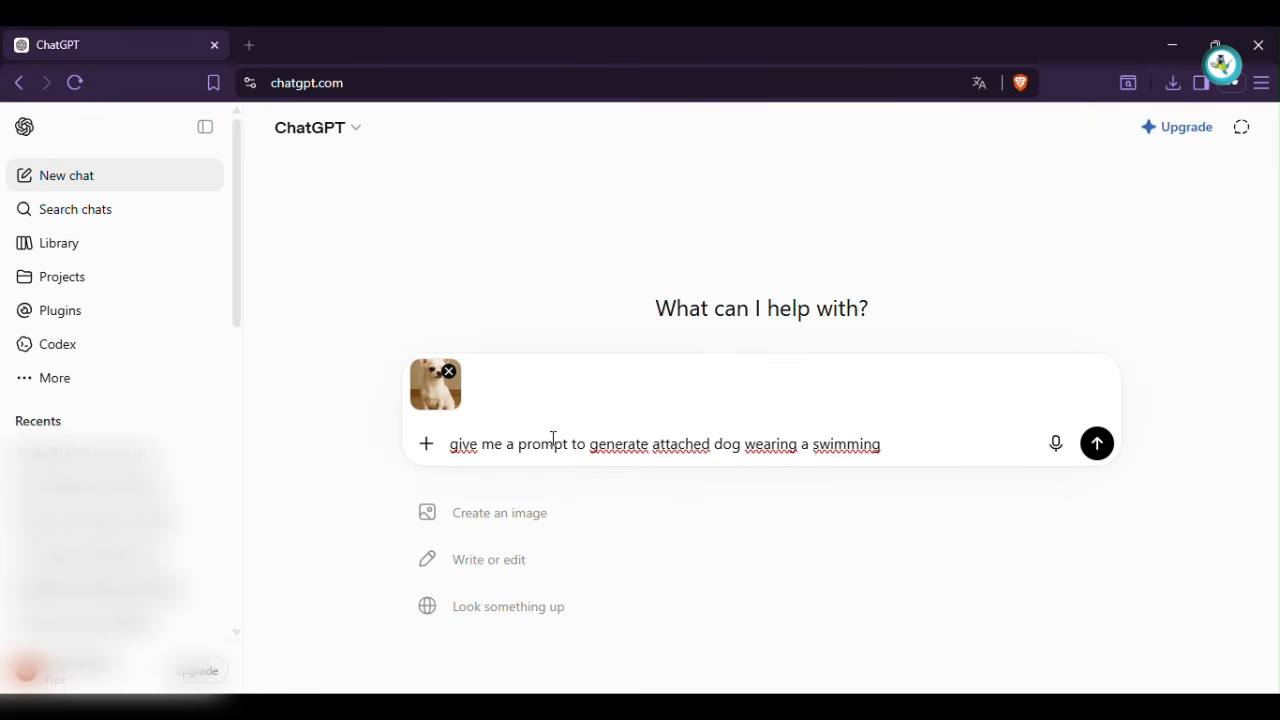
text( troser)
text(blue)
key(BackSpace)
key(BackSpace)
key(BackSpace)
key(BackSpace)
key(BackSpace)
text(blue swimming troser)
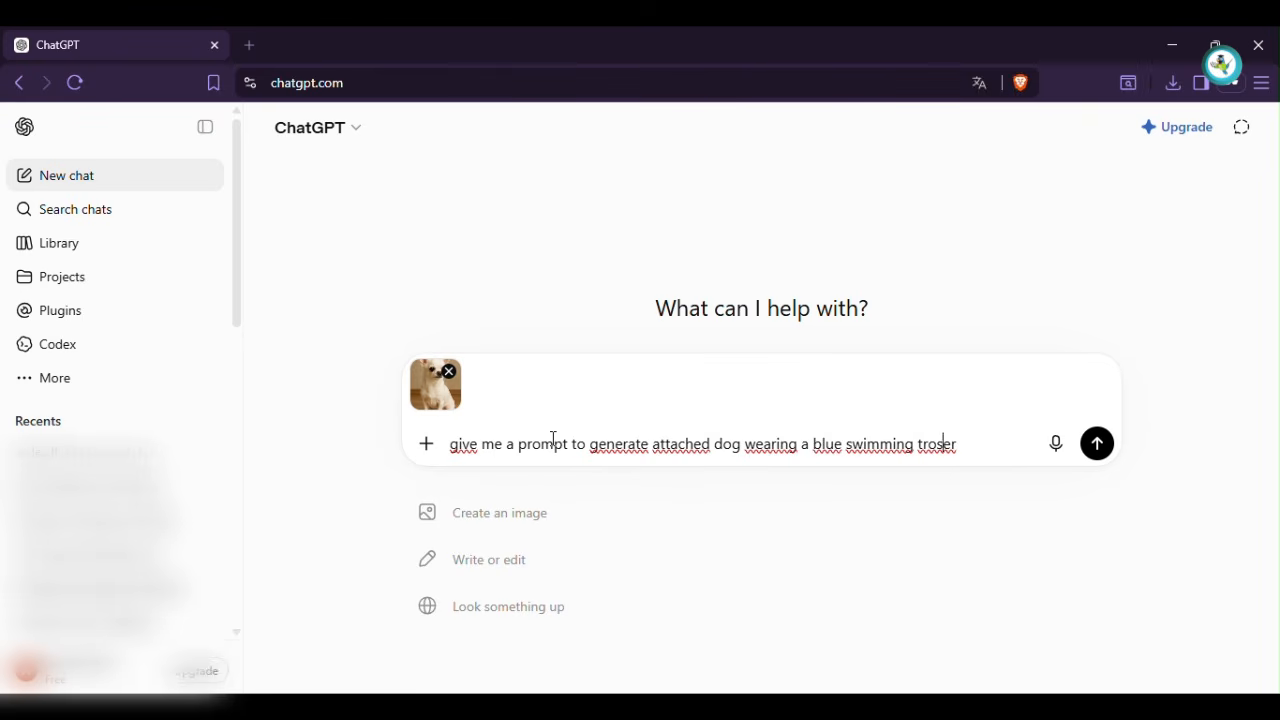
text(, looking toward)
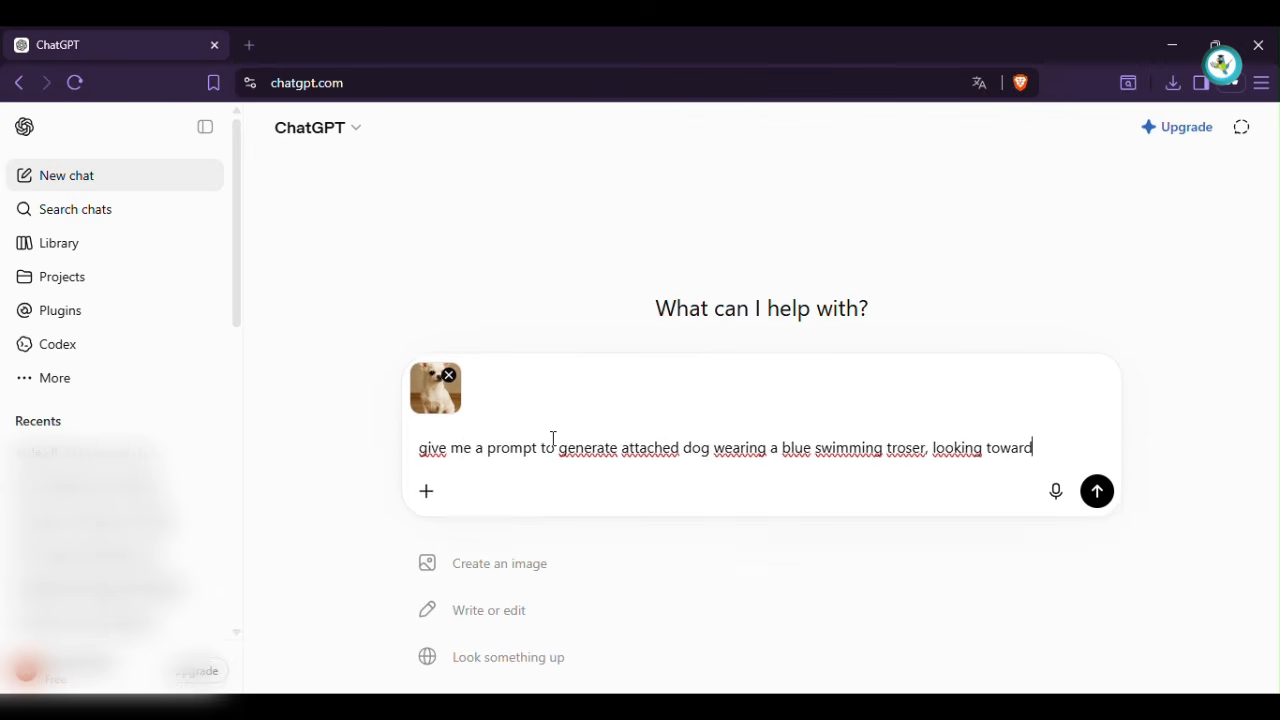
text( camera)
click(1096, 491)
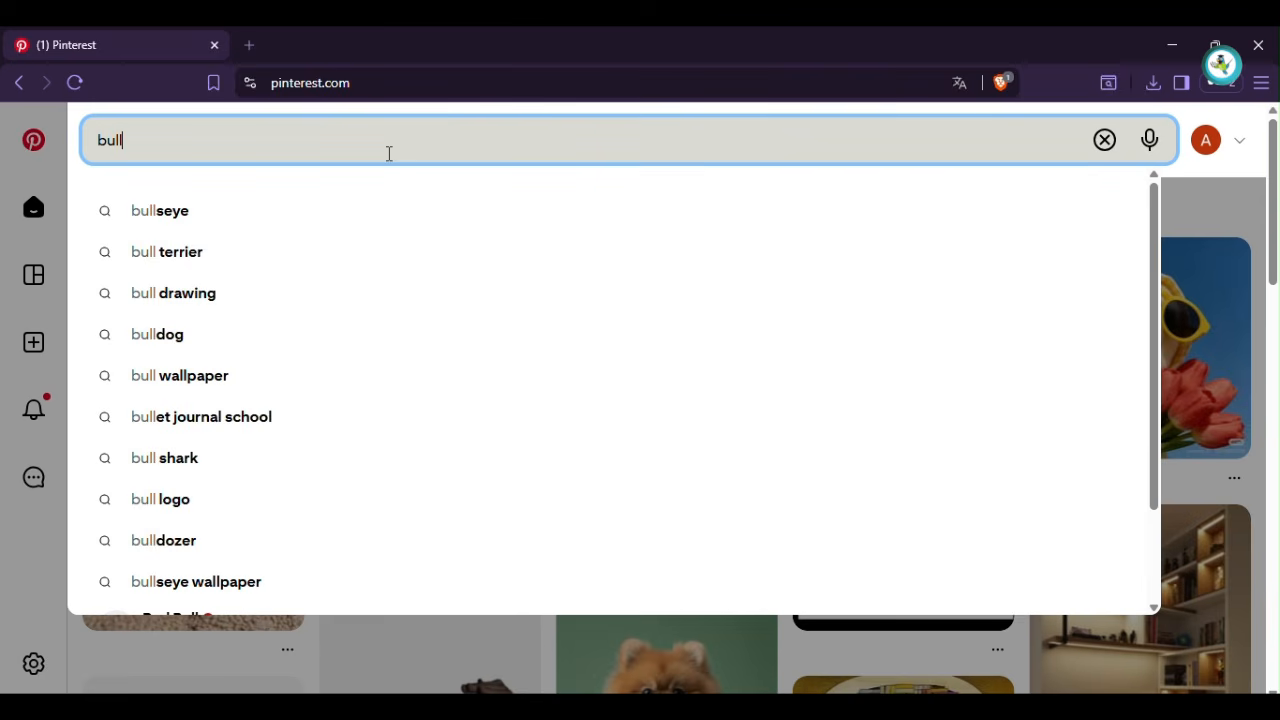
Search Pinterest for bulldog
text(g)
key(BackSpace)
text(dog)
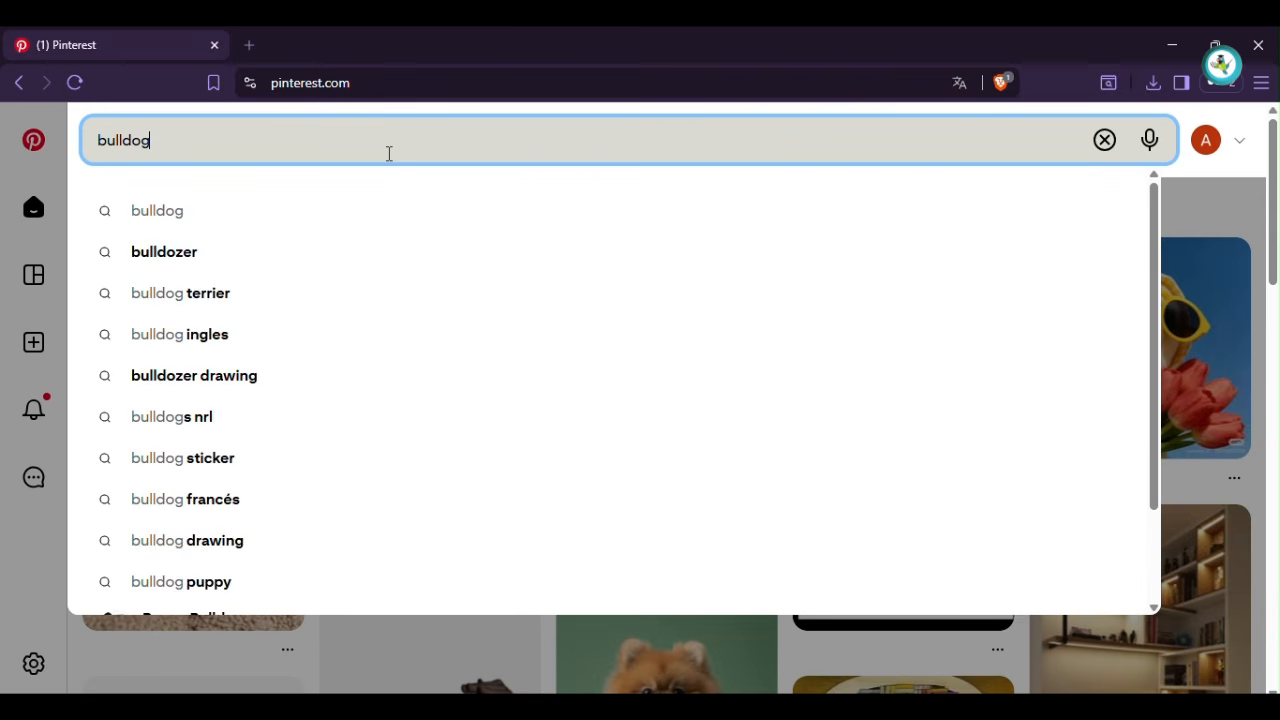
key(Return)
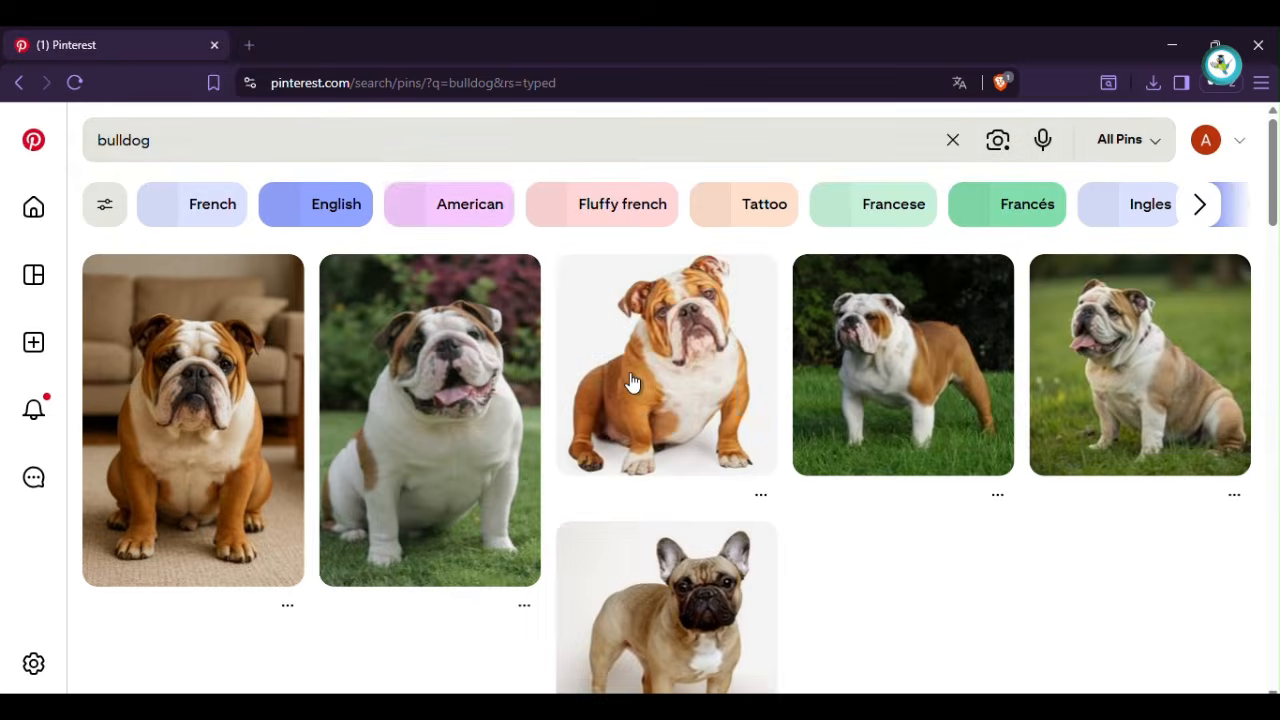
Download the picture of the standing grey dog with a gold chain collar from the bulldog results to Téléchargements
scroll(629, 385, down, 1)
scroll(629, 385, down, 6)
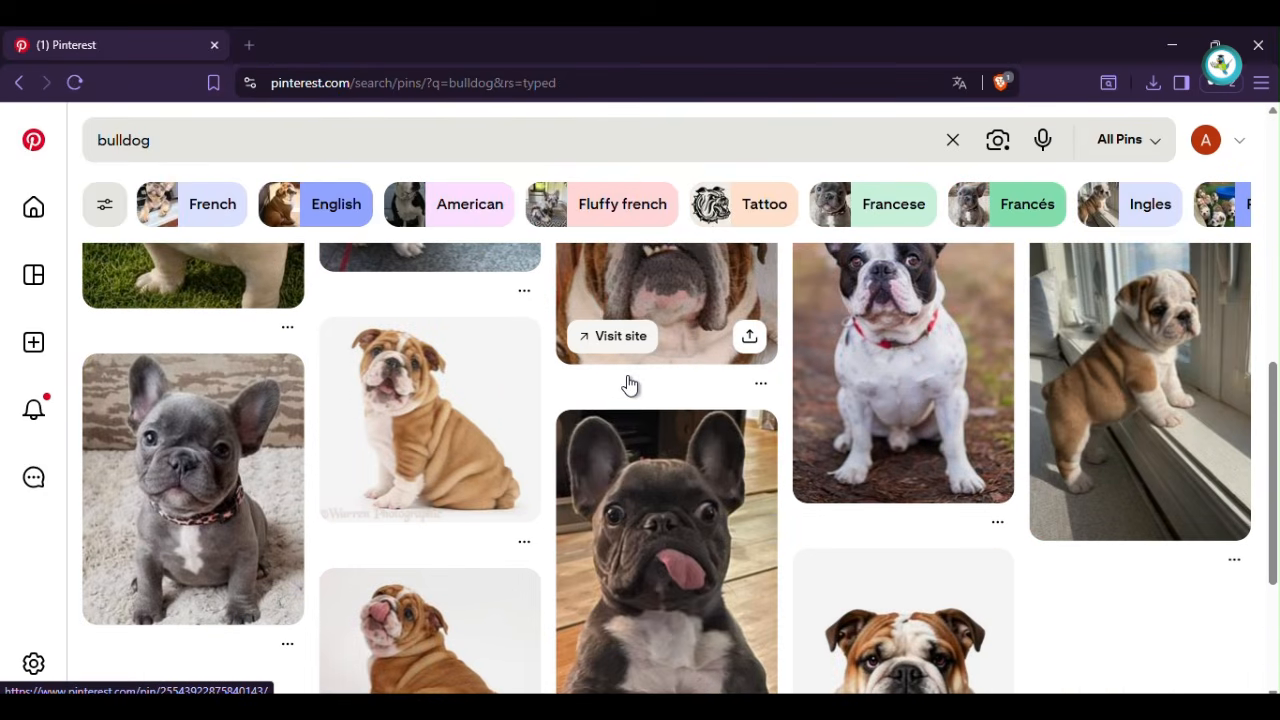
scroll(512, 374, down, 1)
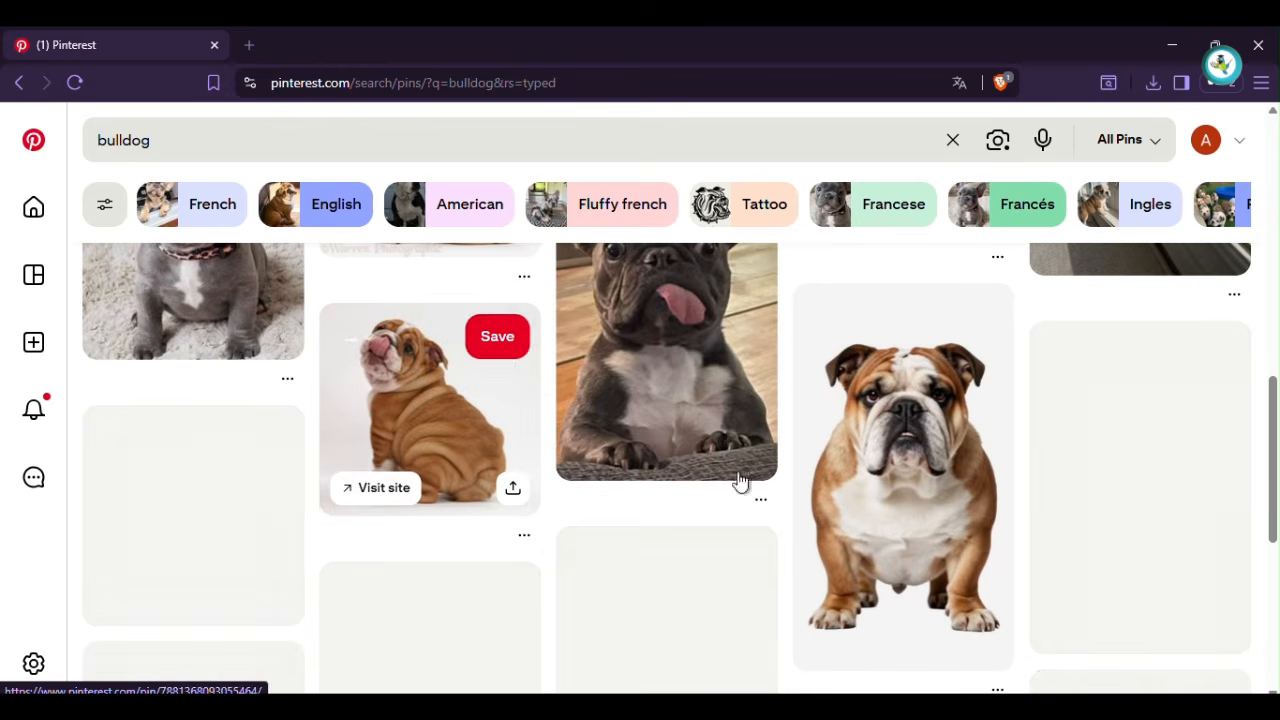
scroll(636, 470, down, 3)
scroll(600, 440, up, 5)
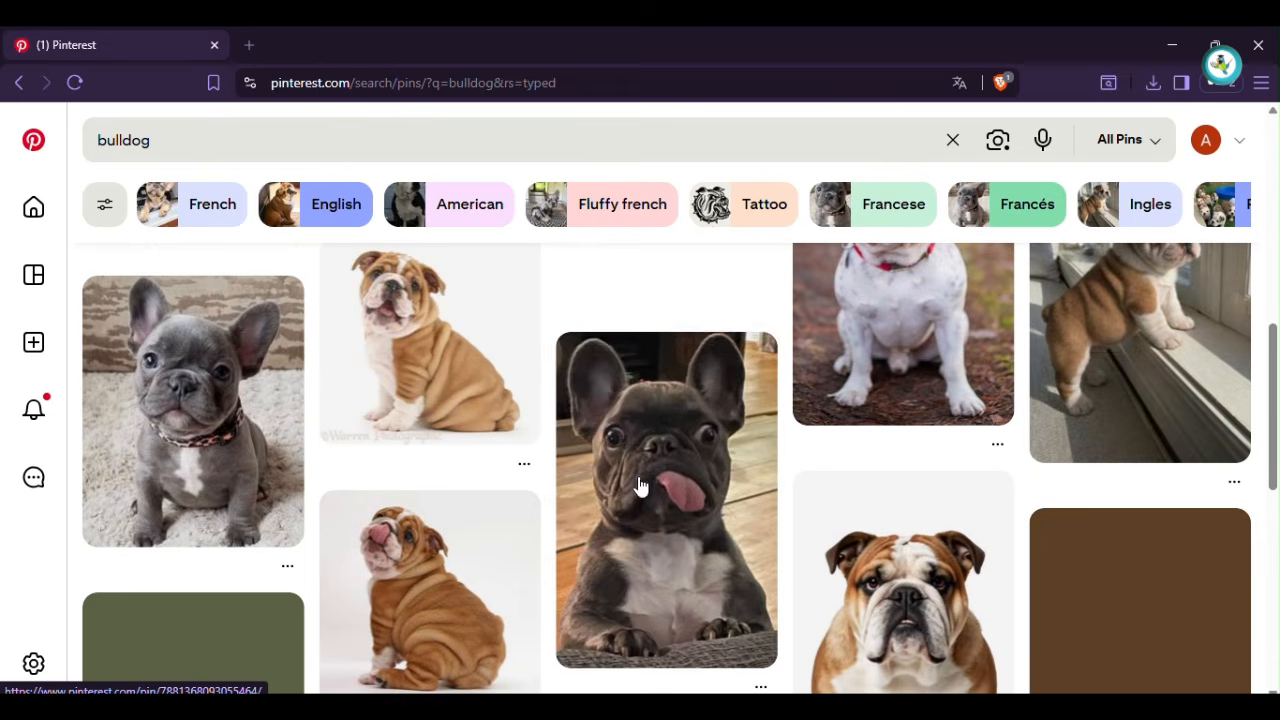
scroll(560, 400, down, 3)
scroll(574, 457, up, 2)
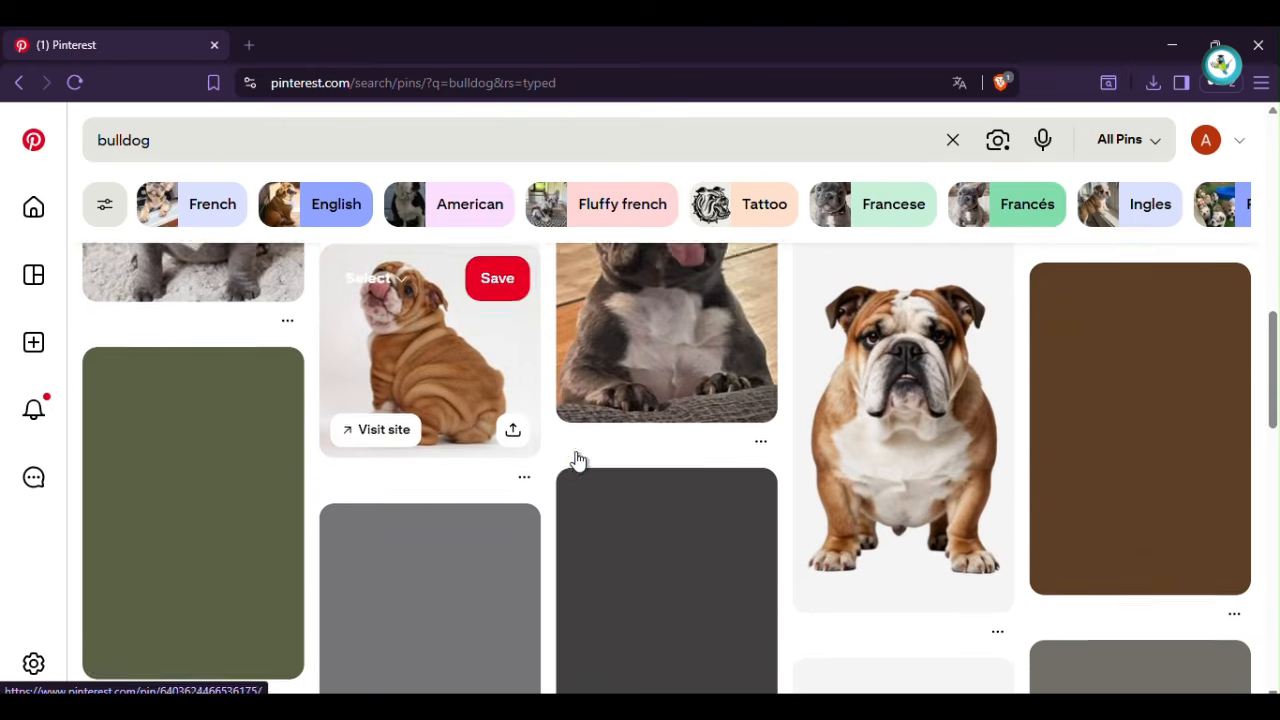
scroll(577, 460, up, 1)
scroll(575, 458, down, 1)
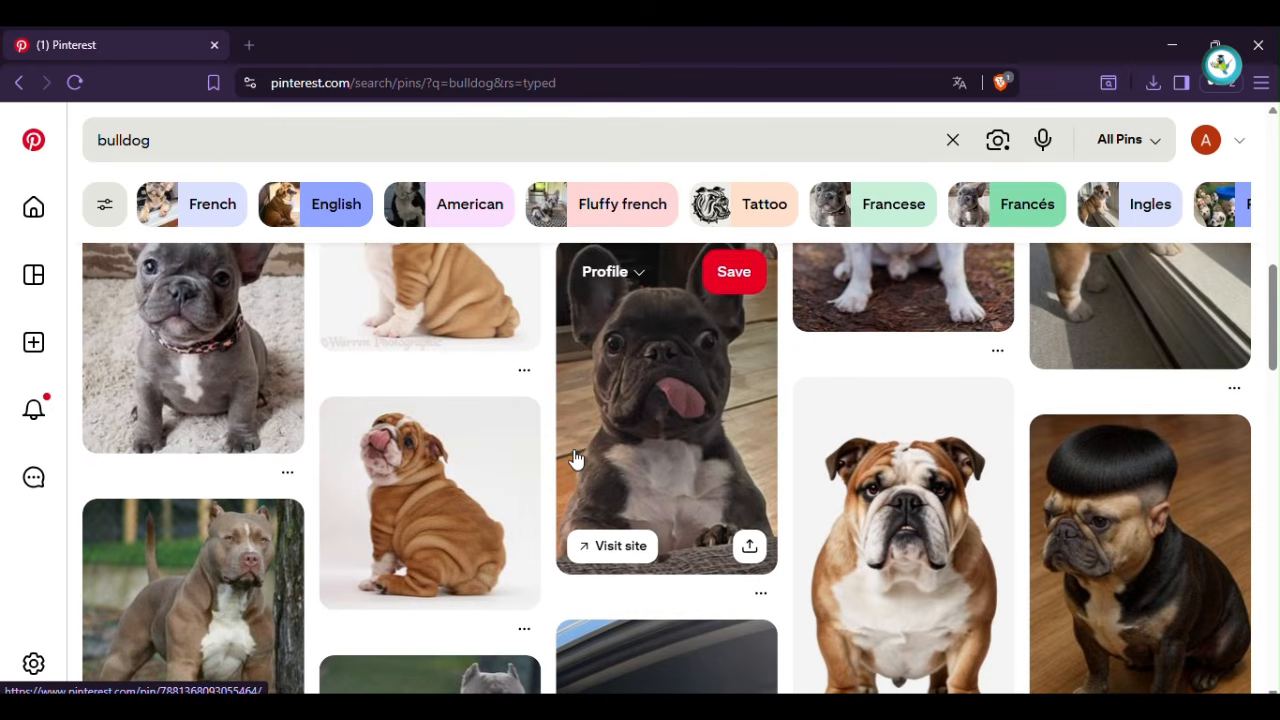
scroll(573, 458, down, 3)
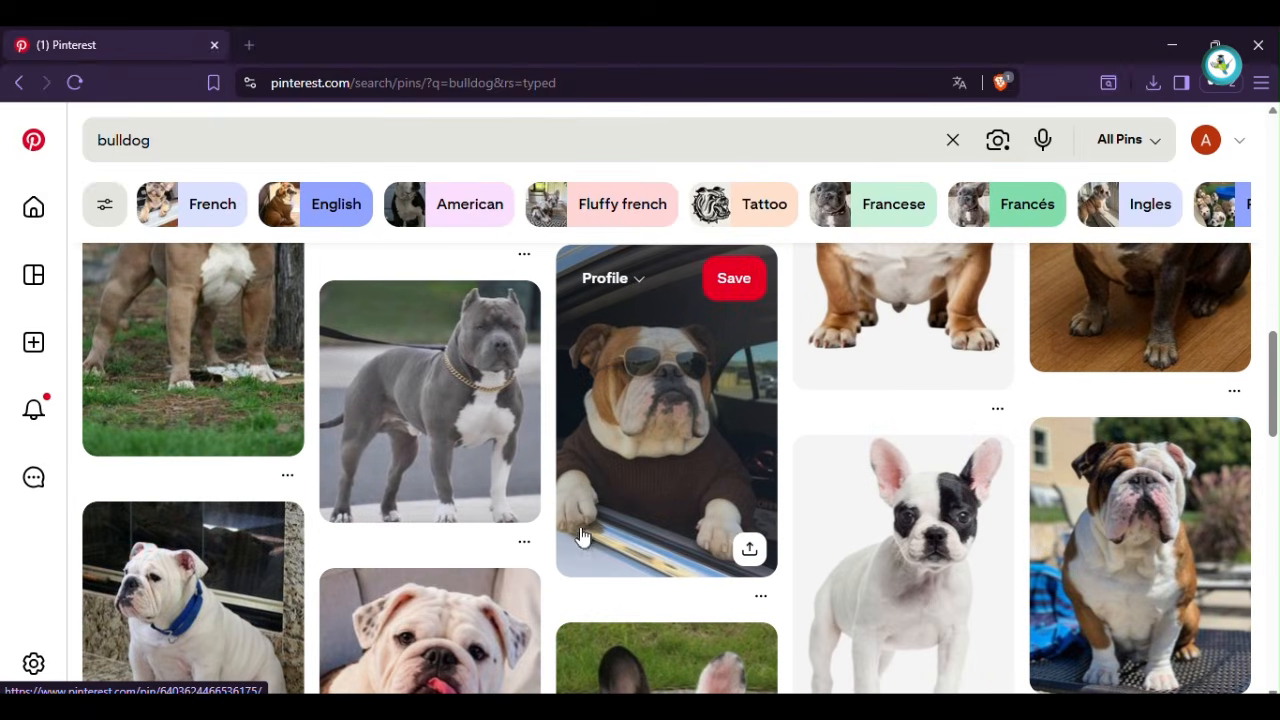
click(524, 540)
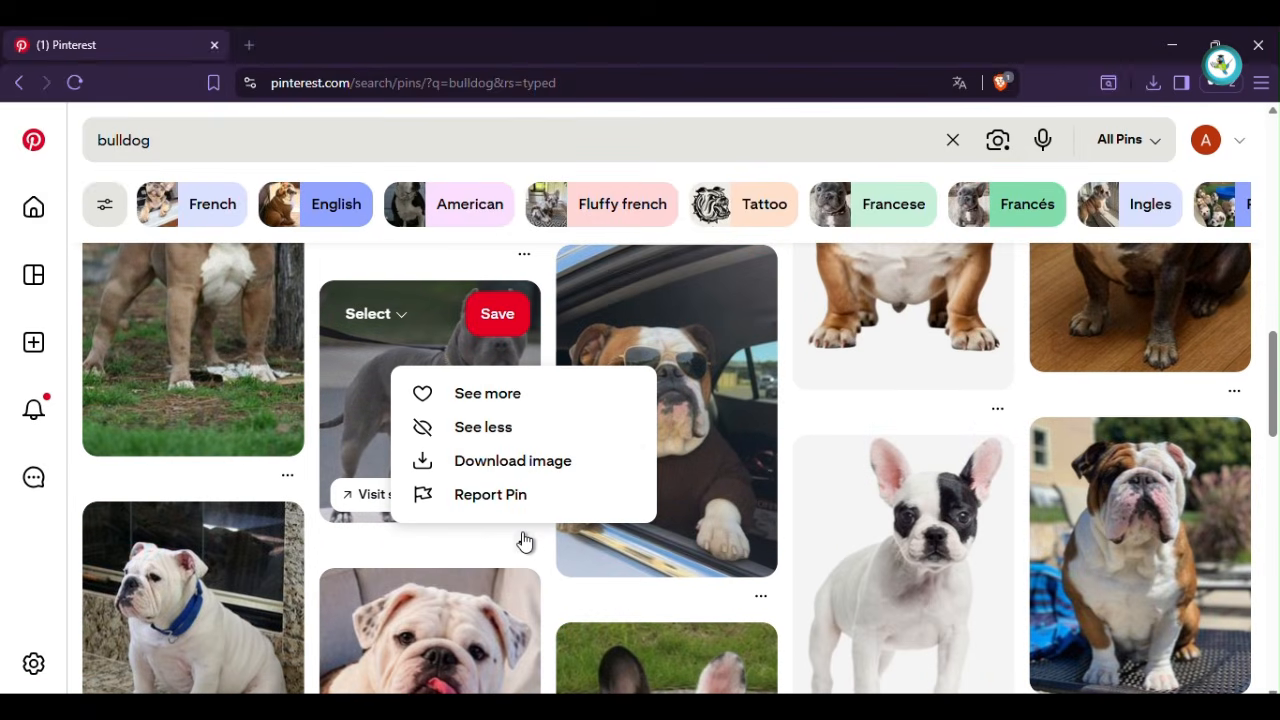
click(517, 460)
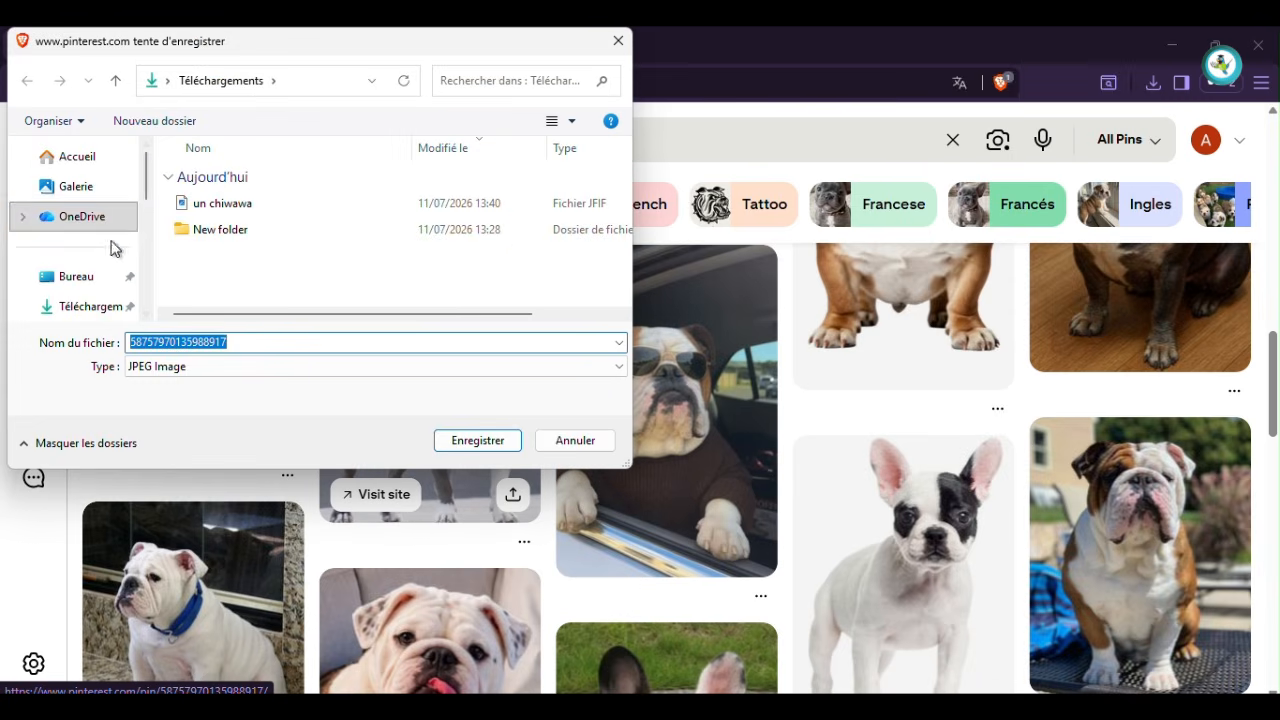
click(102, 308)
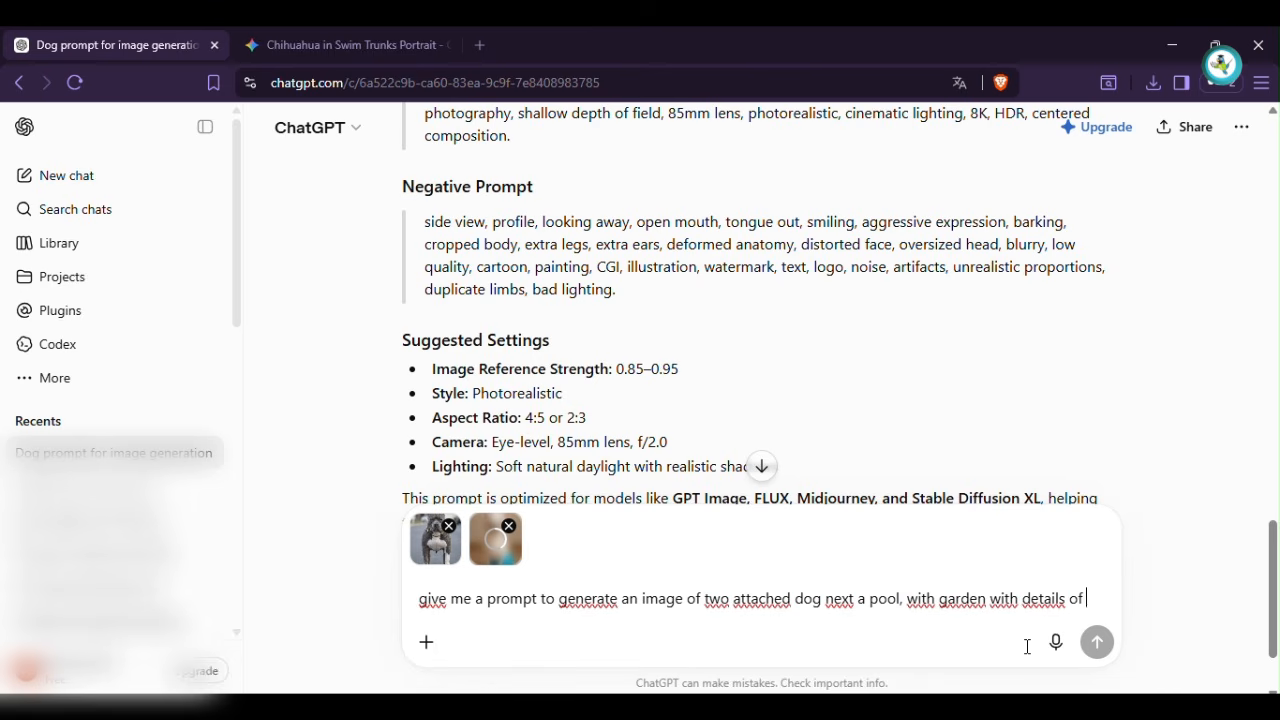
Send ChatGPT the request "give me a prompt to generate an image of two attached dog next a pool, with garden with details of characters description"
text(ha)
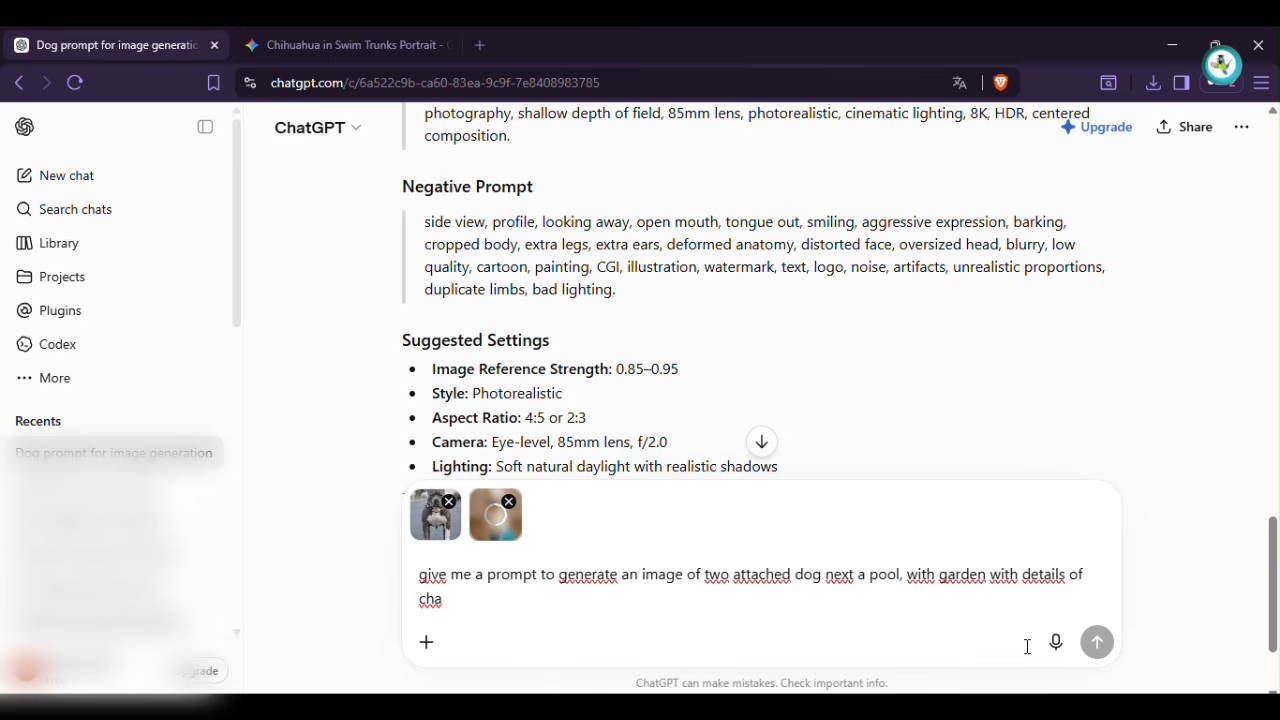
text(racters)
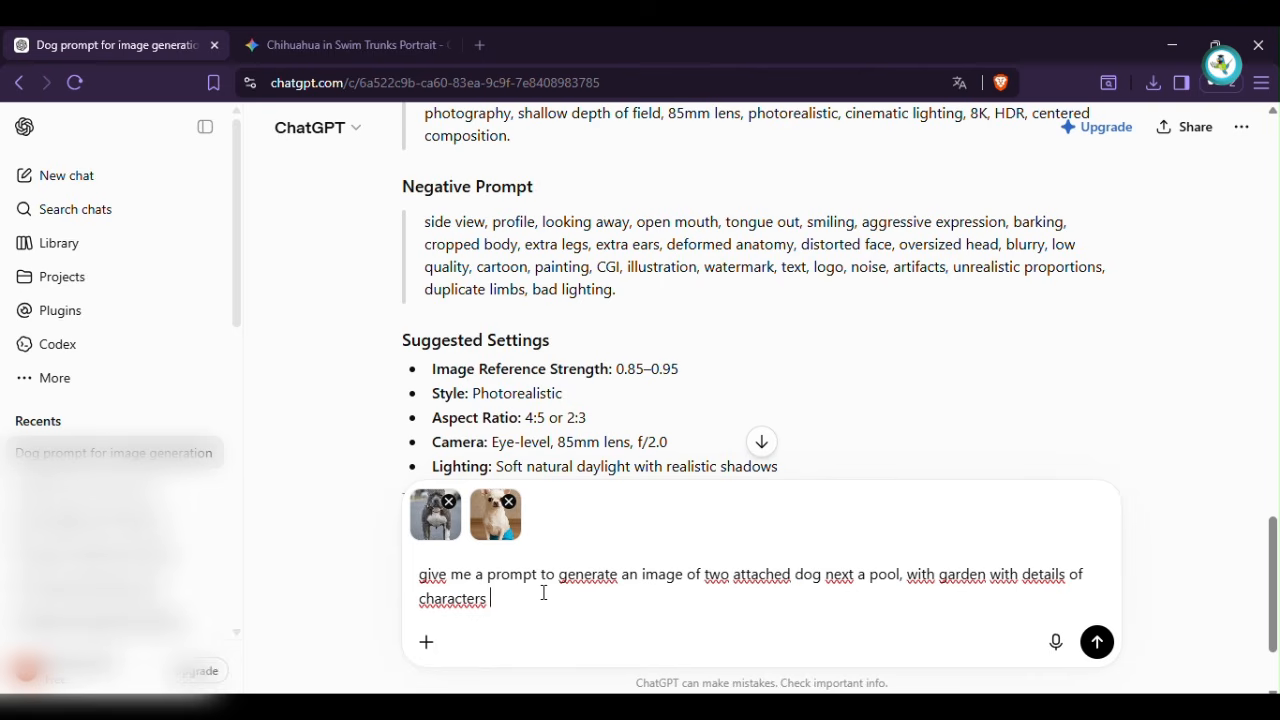
text(description)
click(1100, 643)
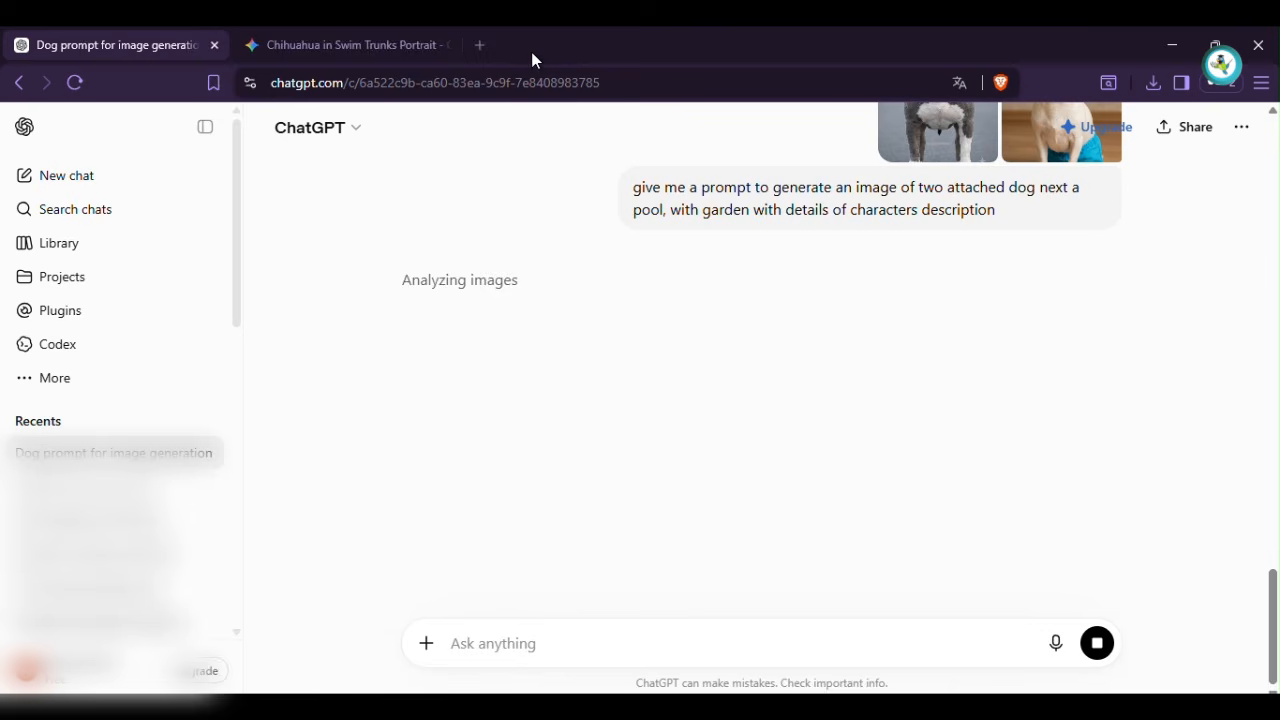
Select ChatGPT's two-dog poolside prompt text, including the Style and Negative Prompt sections, for copying
scroll(666, 334, down, 5)
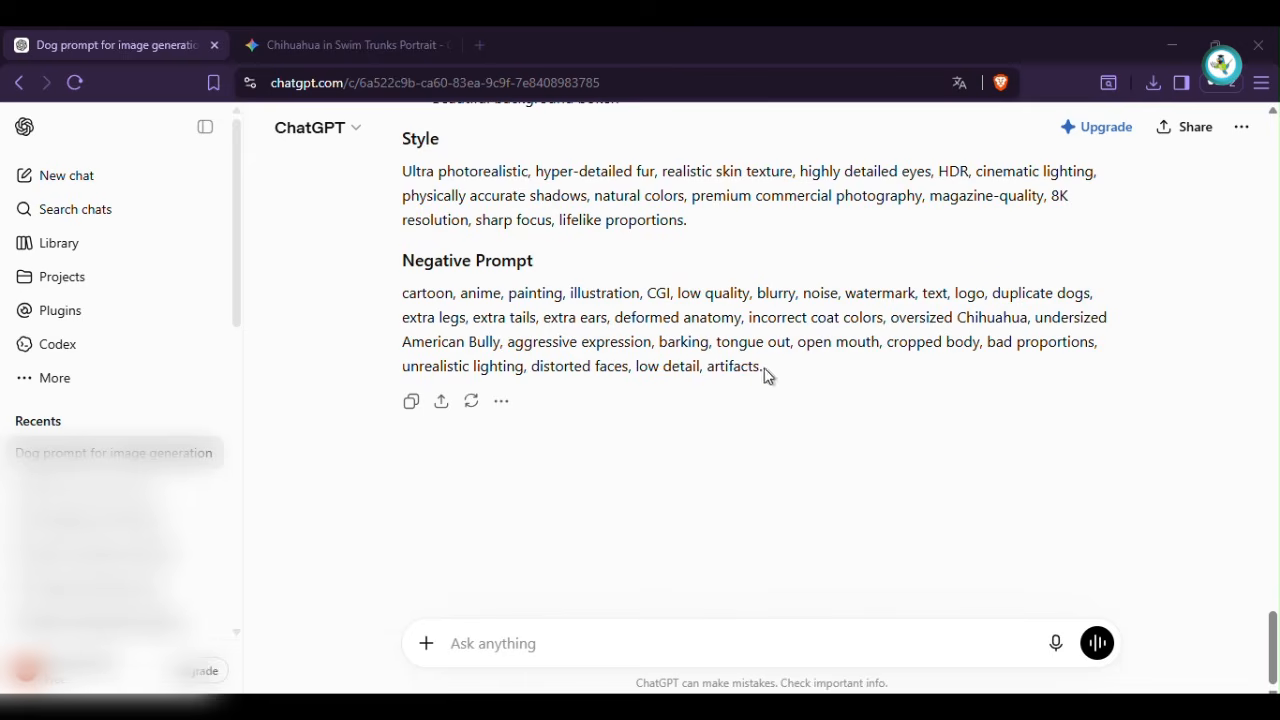
drag(767, 375, 549, 129)
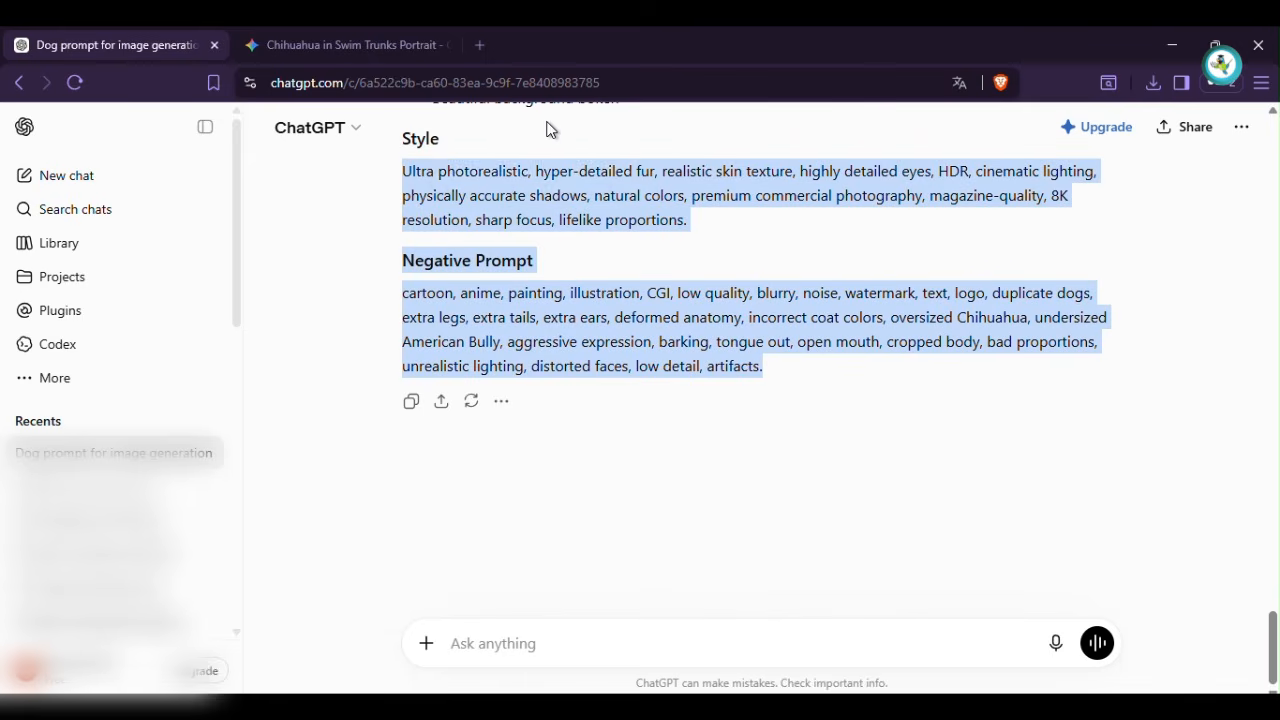
click(646, 273)
scroll(754, 423, up, 1)
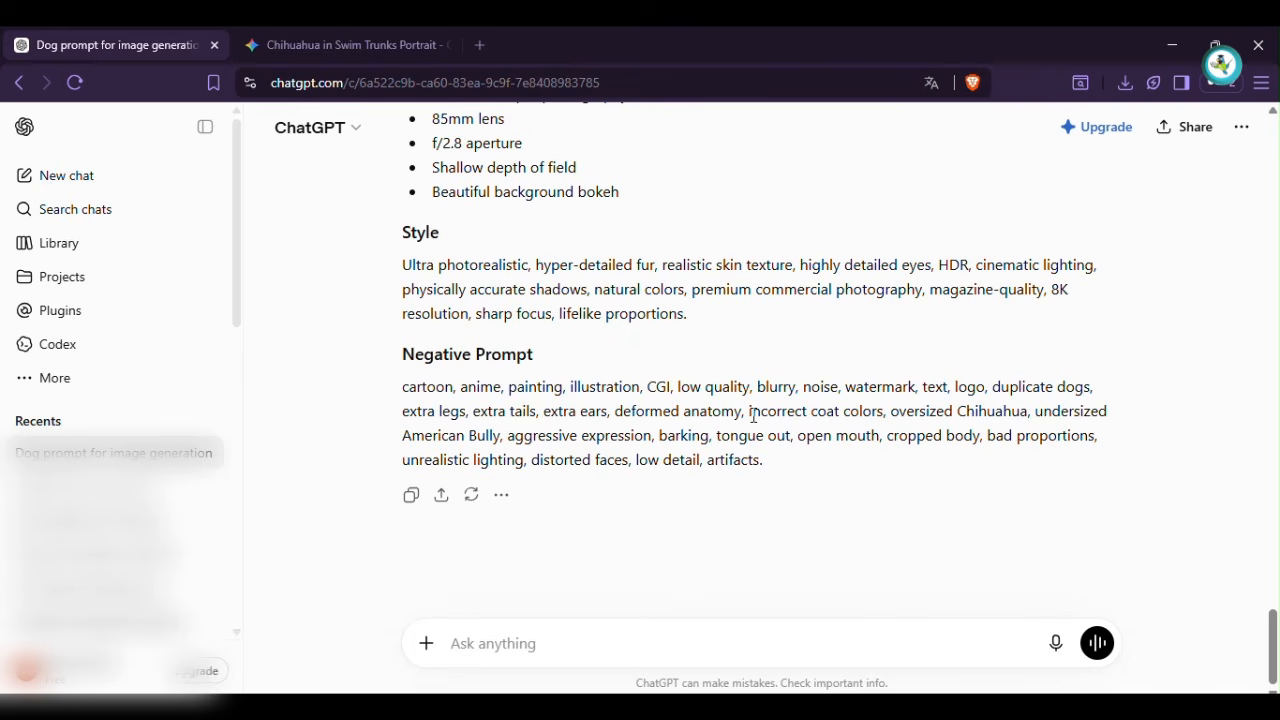
drag(775, 459, 577, 103)
Switch to Google Gemini and attach the "un chiwawa" picture from Téléchargements to a new chat
key(ctrl+Tab)
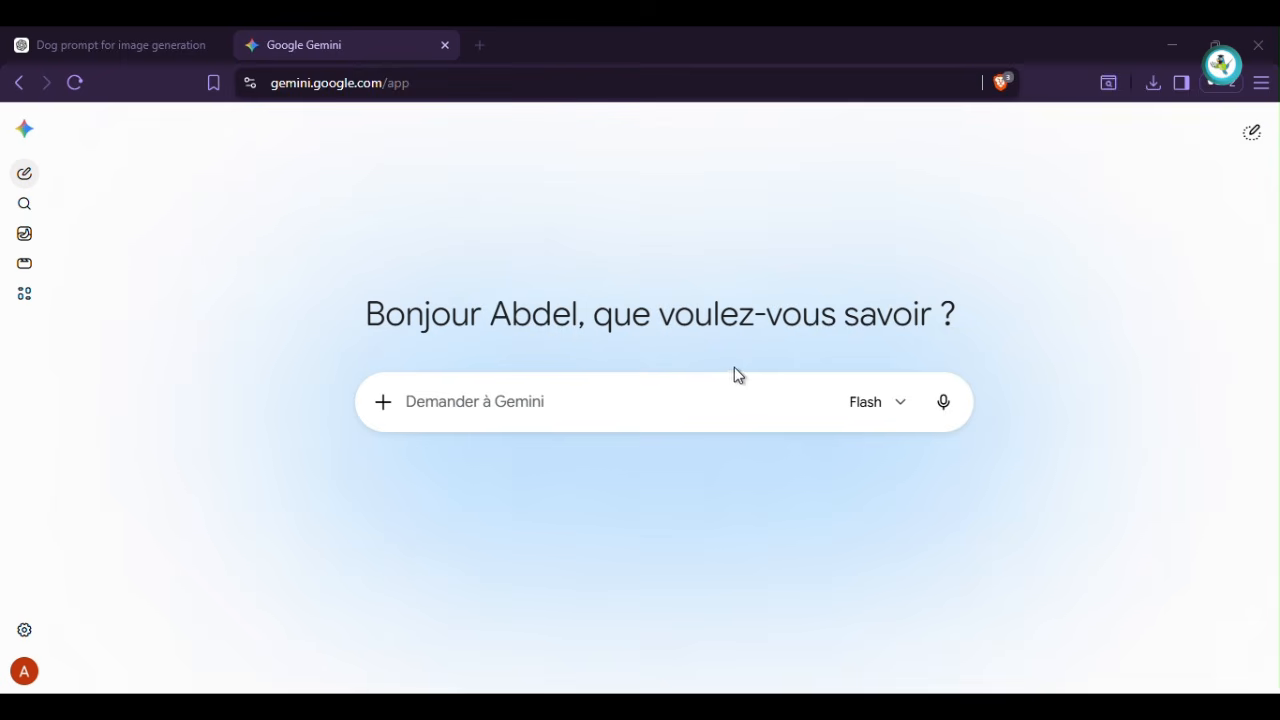
click(386, 412)
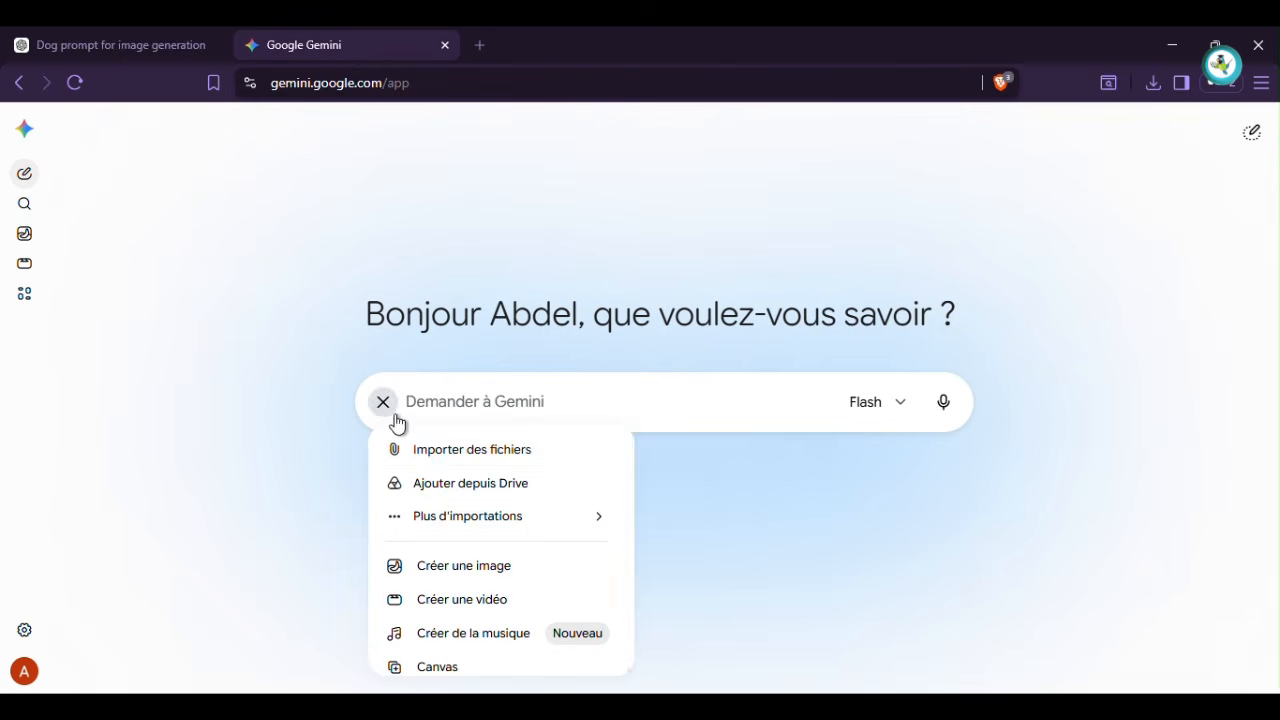
click(441, 452)
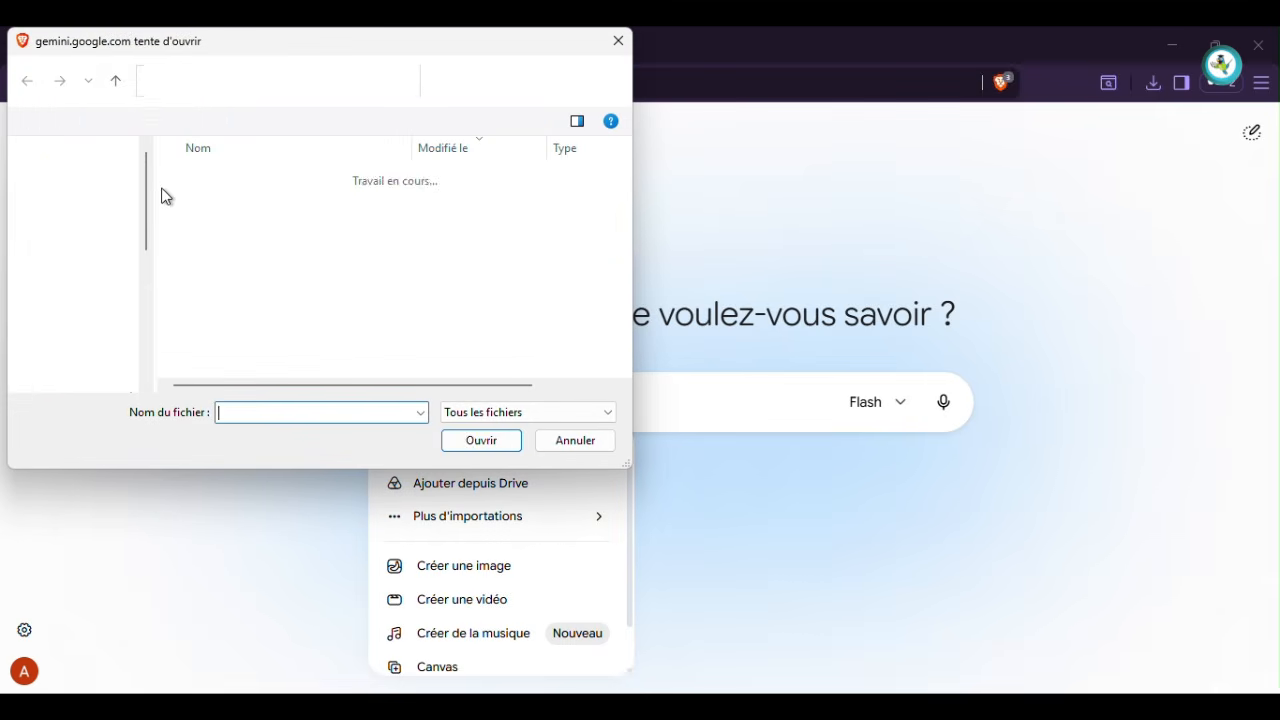
click(105, 312)
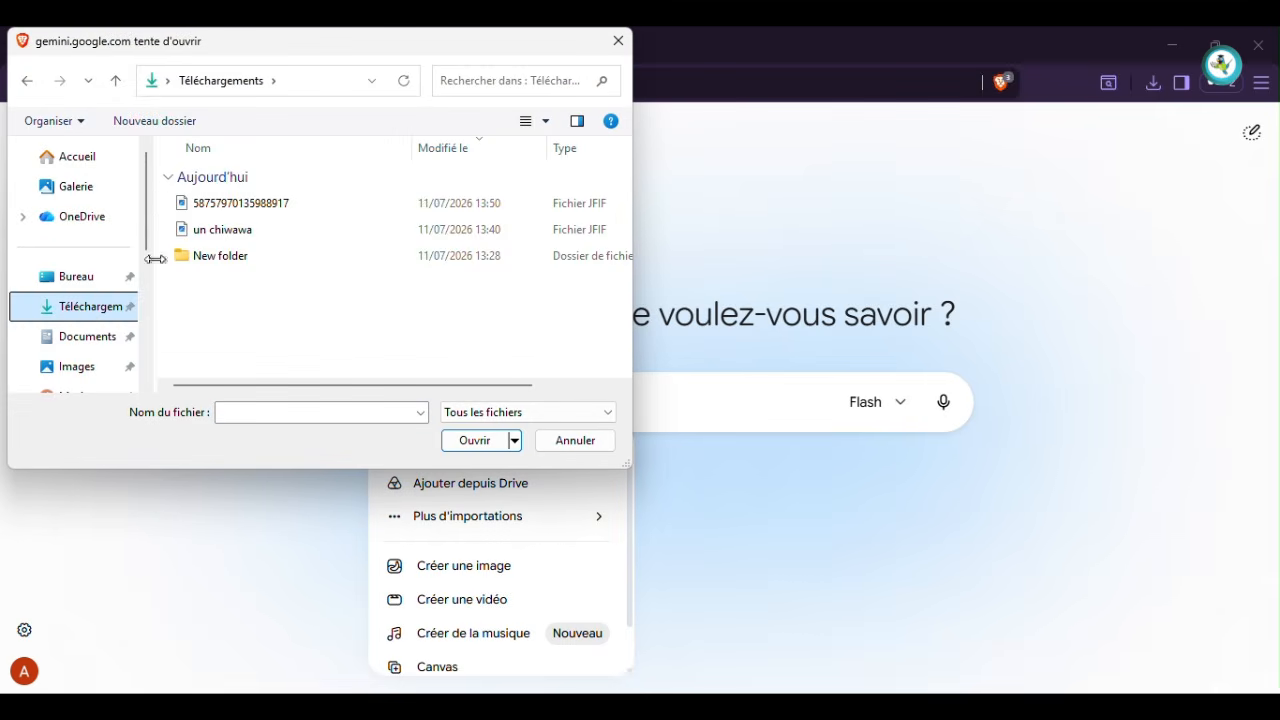
click(250, 230)
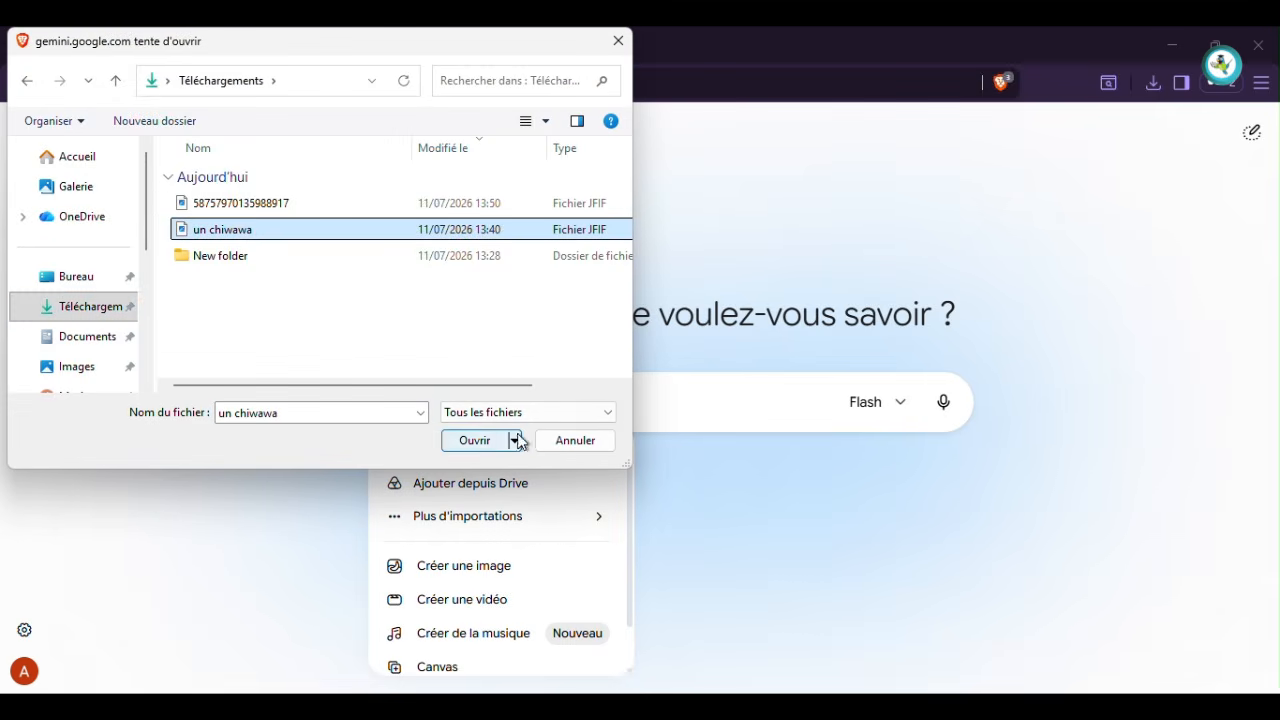
click(477, 445)
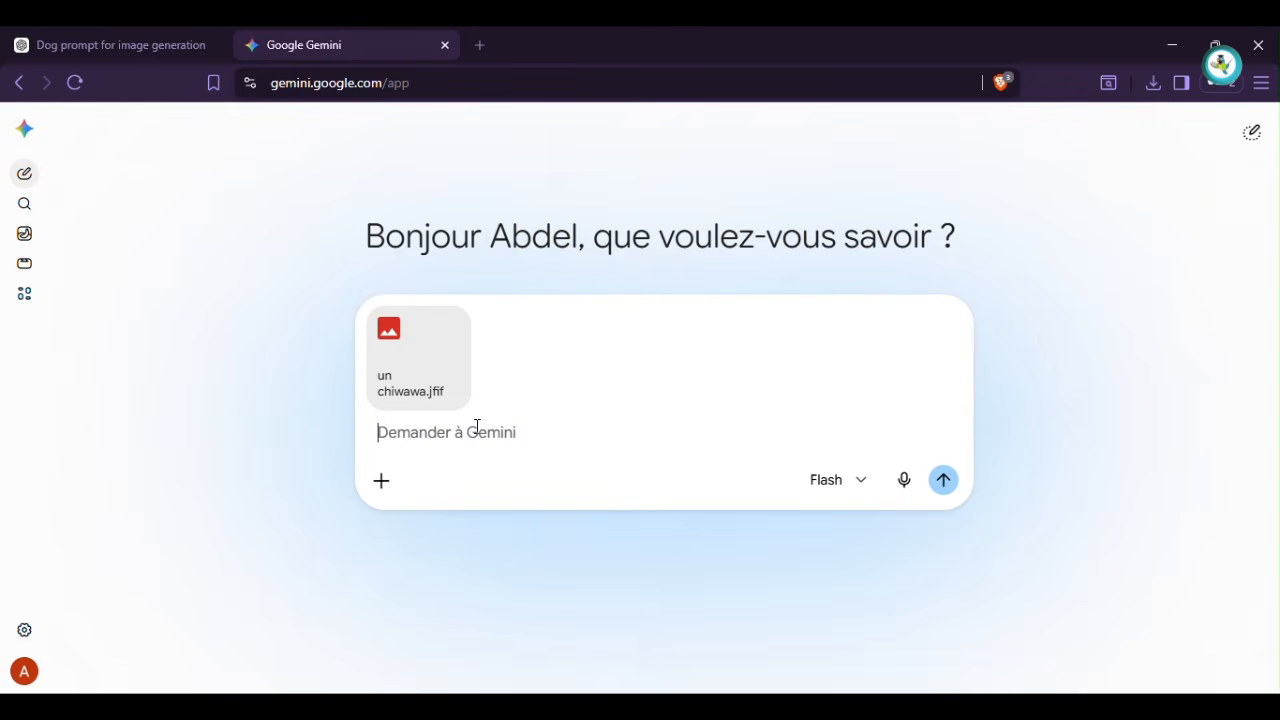
Paste the chihuahua portrait prompt from ChatGPT alongside the attached picture and send it to Gemini
right_click(477, 430)
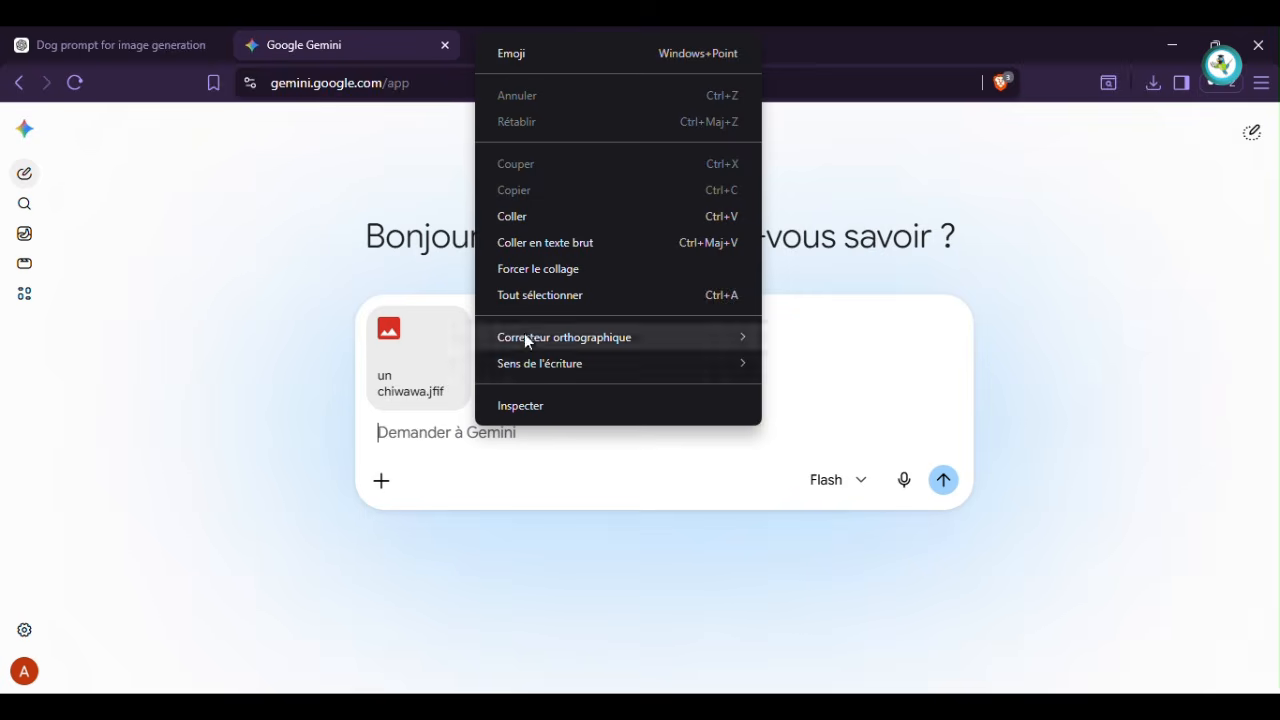
click(551, 212)
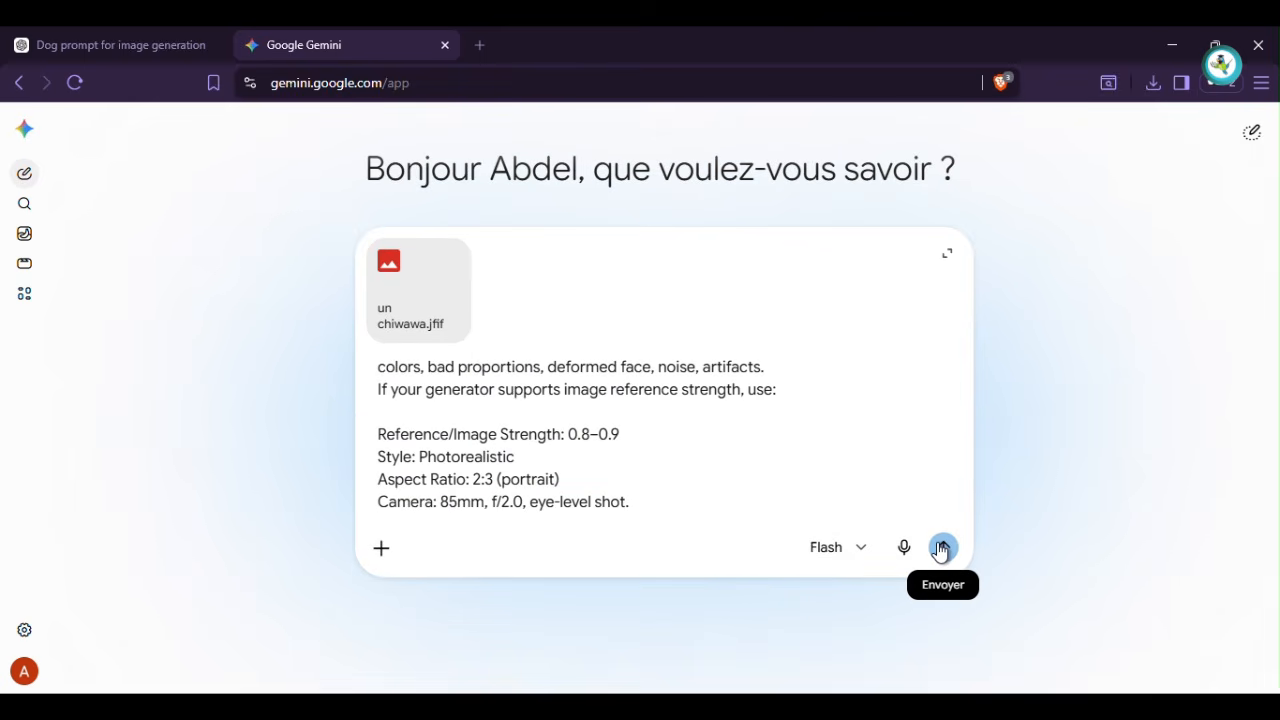
click(943, 547)
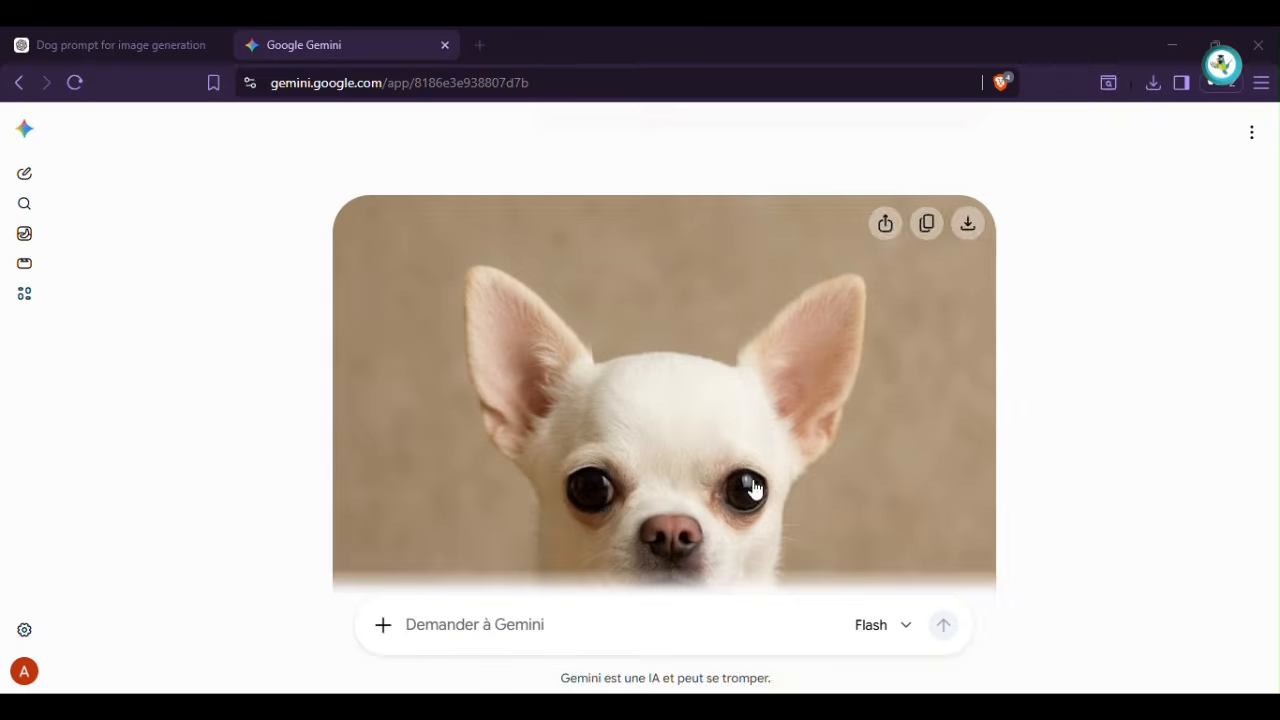
Look over the generated chihuahua portrait in Gemini and download it
scroll(751, 487, down, 6)
scroll(753, 490, up, 4)
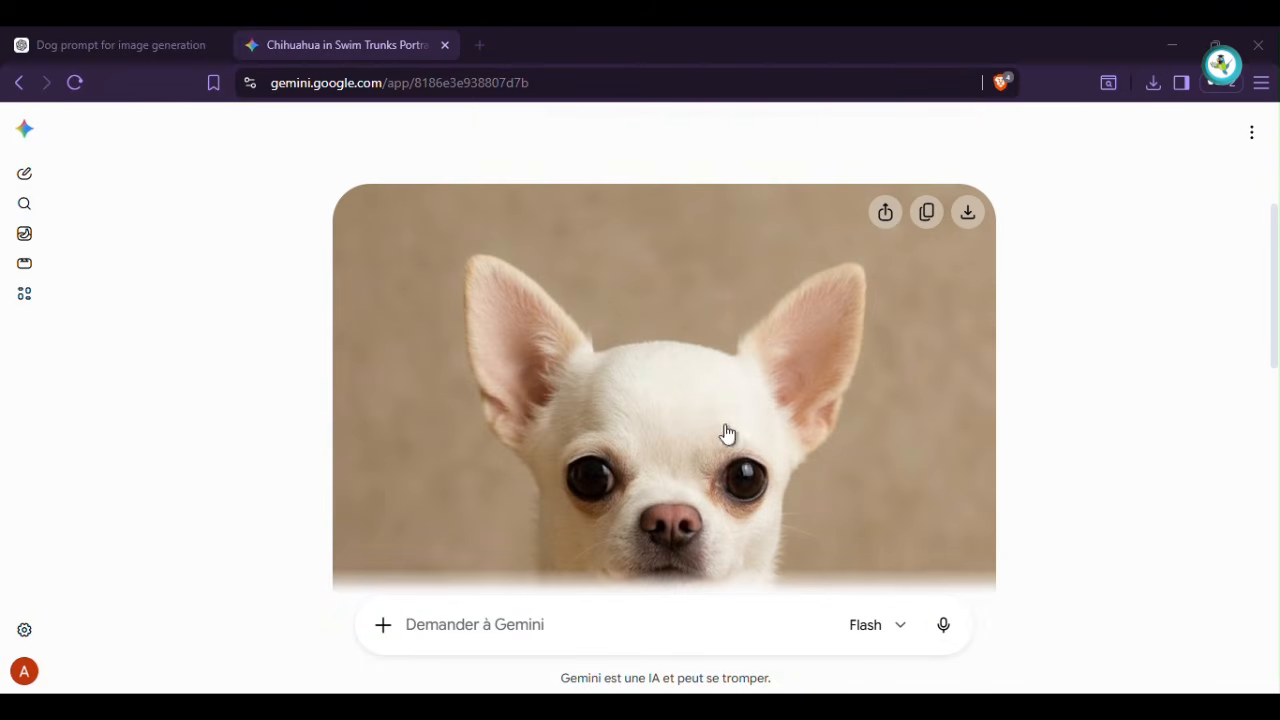
click(967, 213)
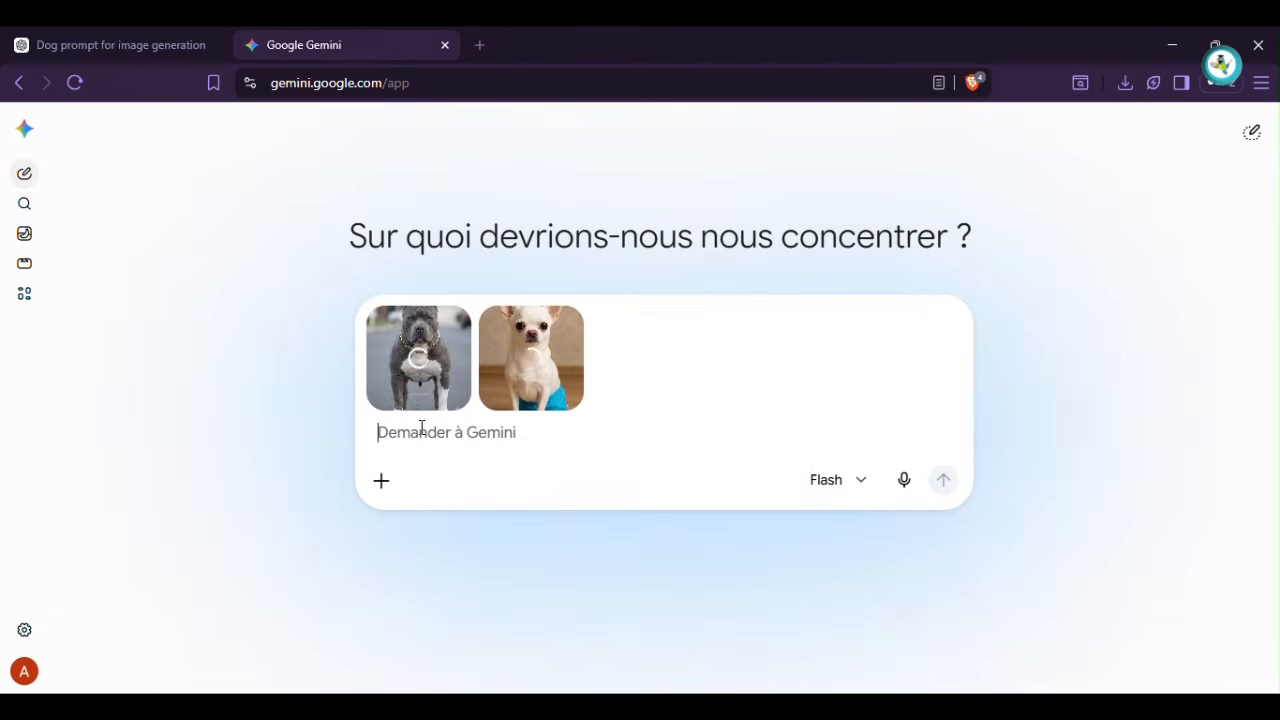
Paste the two-dog poolside prompt into the new Gemini chat holding both dog pictures and send it
right_click(421, 429)
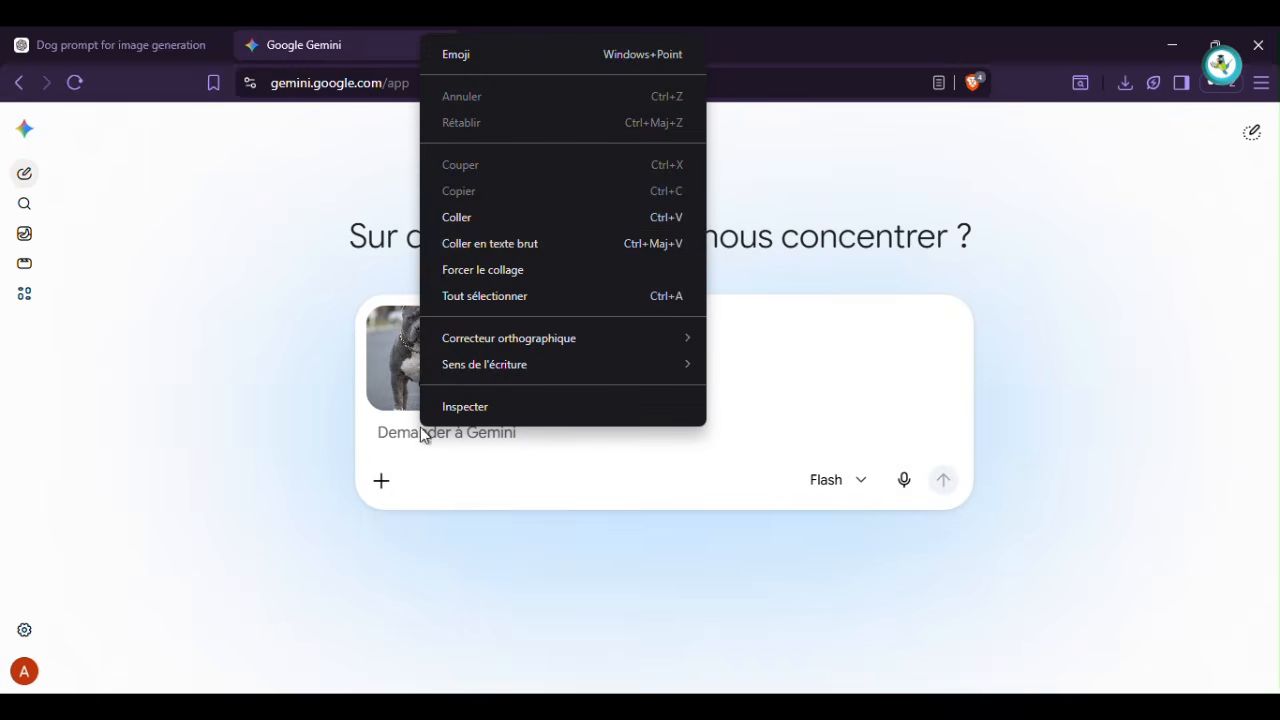
click(462, 219)
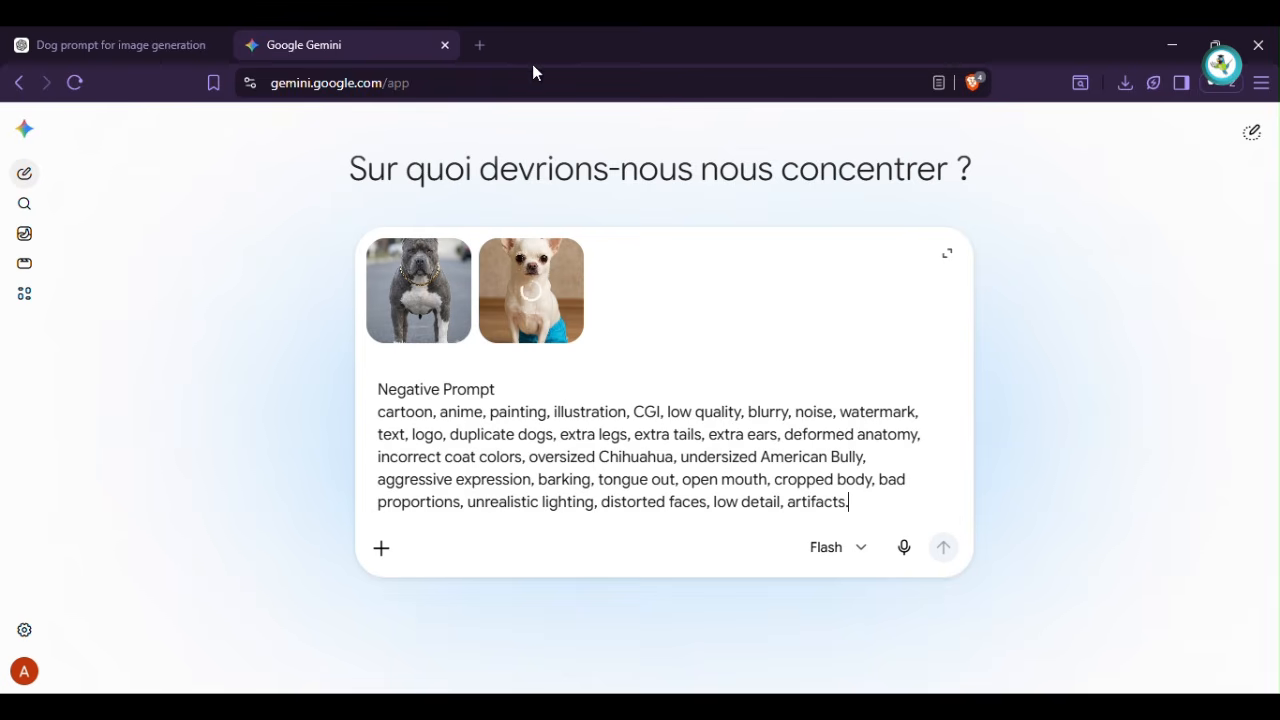
click(945, 548)
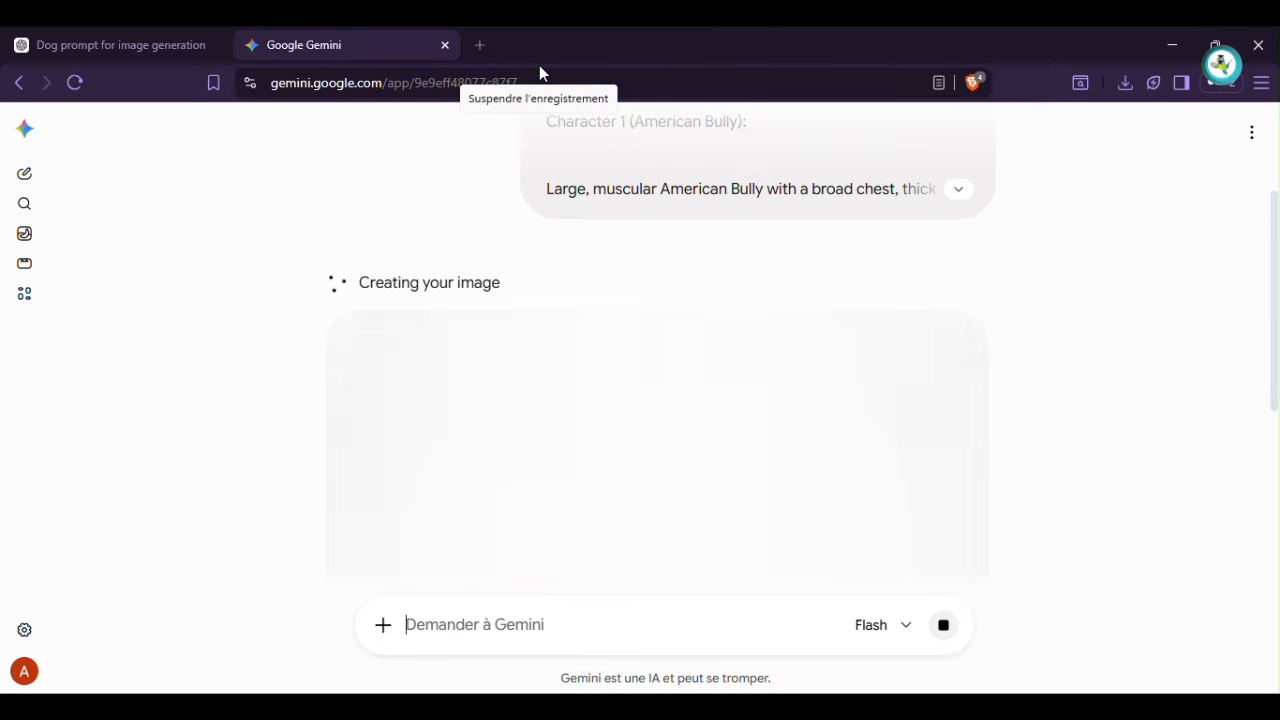
Inspect the generated poolside image of the bulldog and chihuahua, enlarge it and download it
scroll(1075, 280, down, 3)
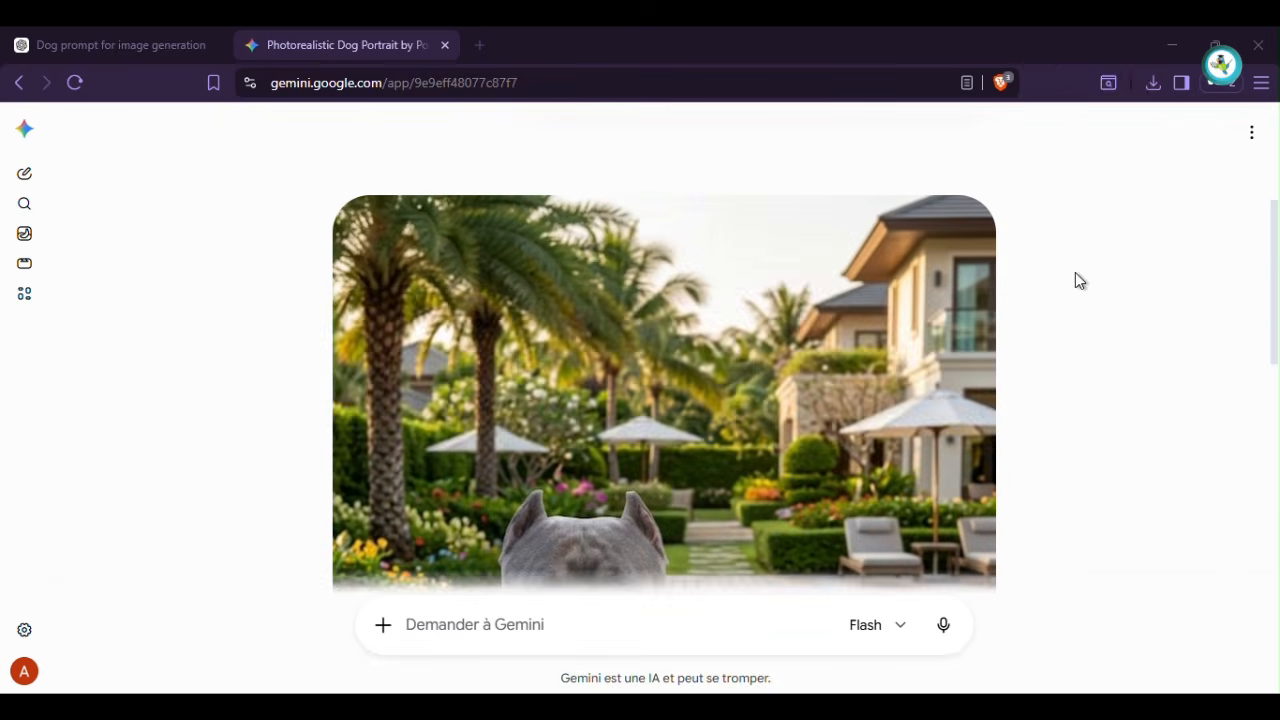
scroll(1075, 280, down, 3)
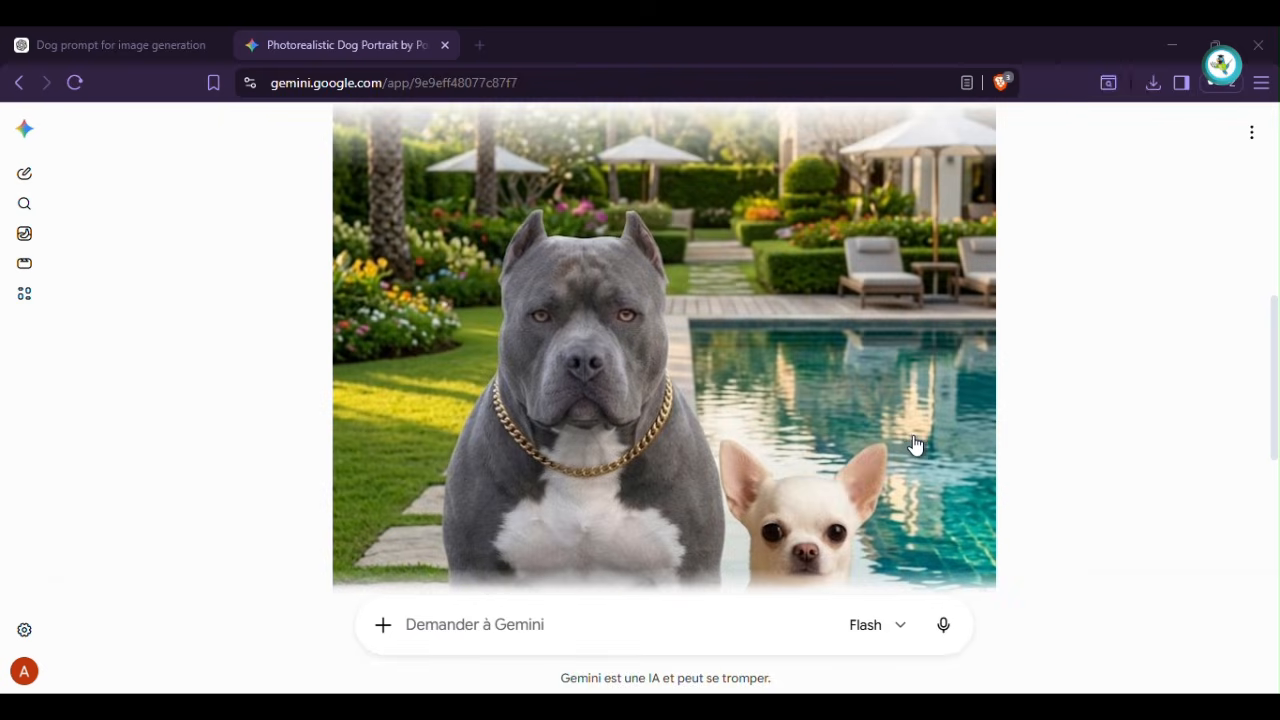
scroll(915, 445, down, 4)
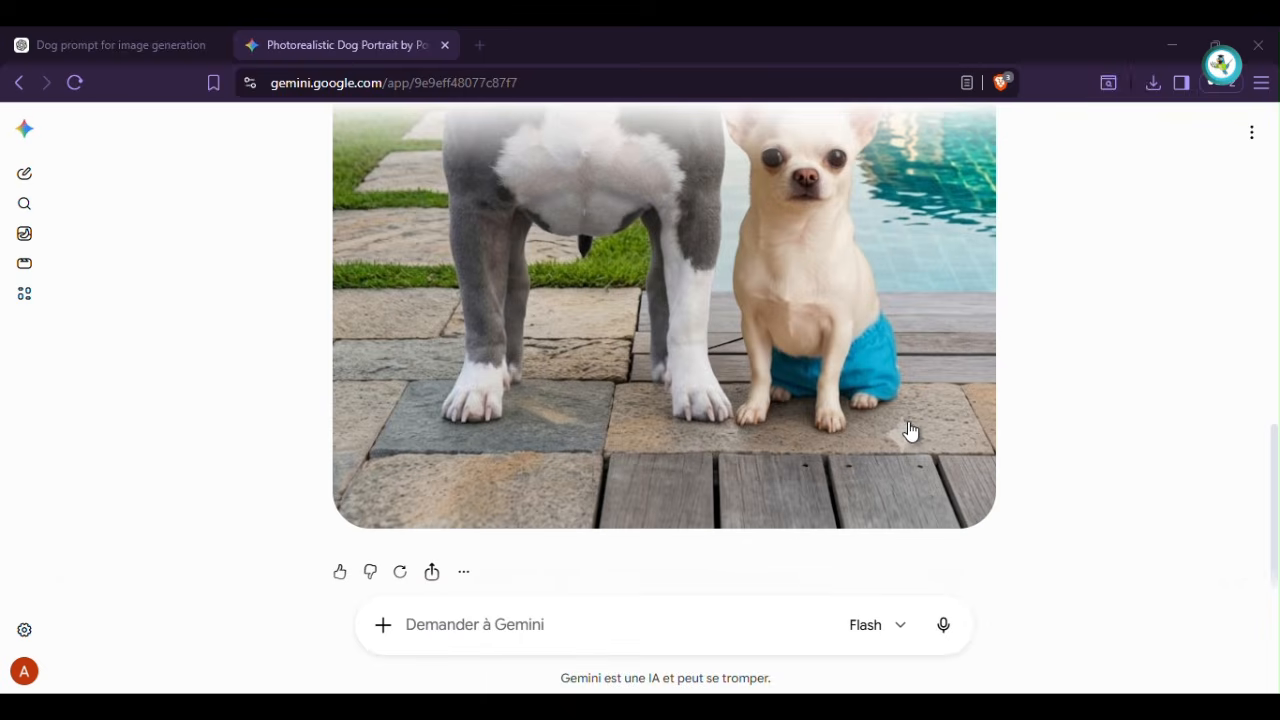
click(917, 321)
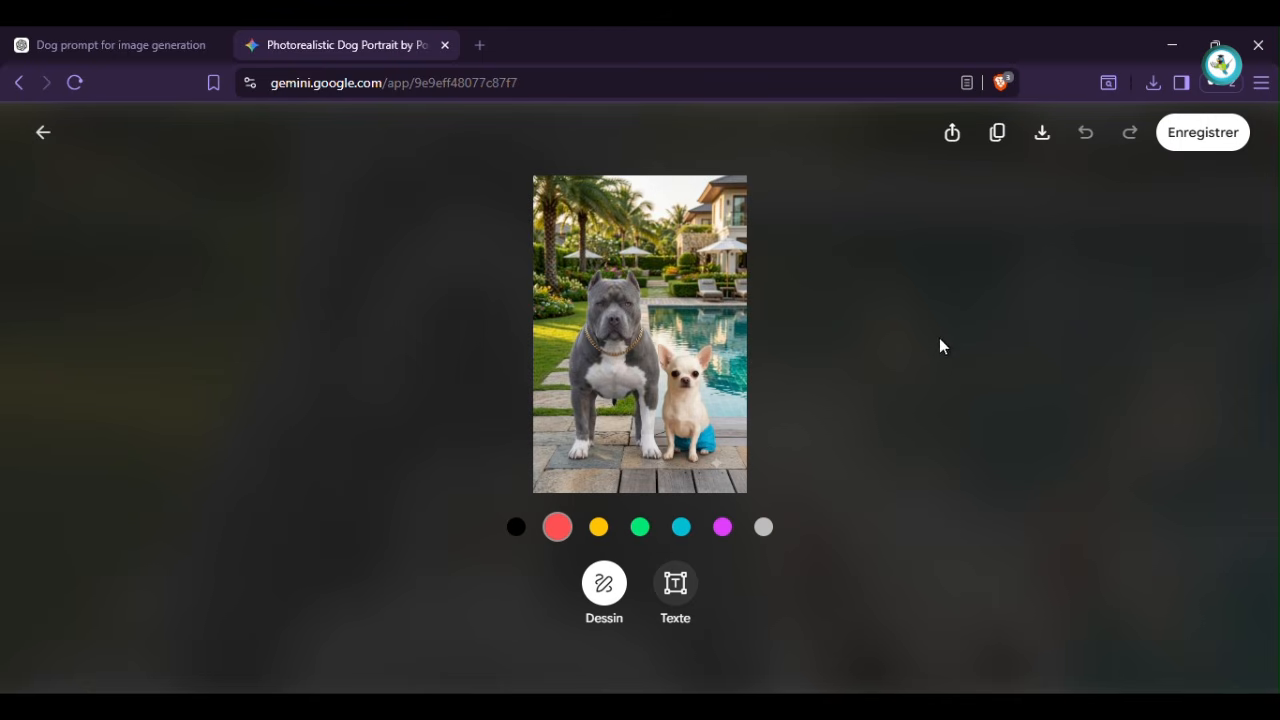
click(1042, 132)
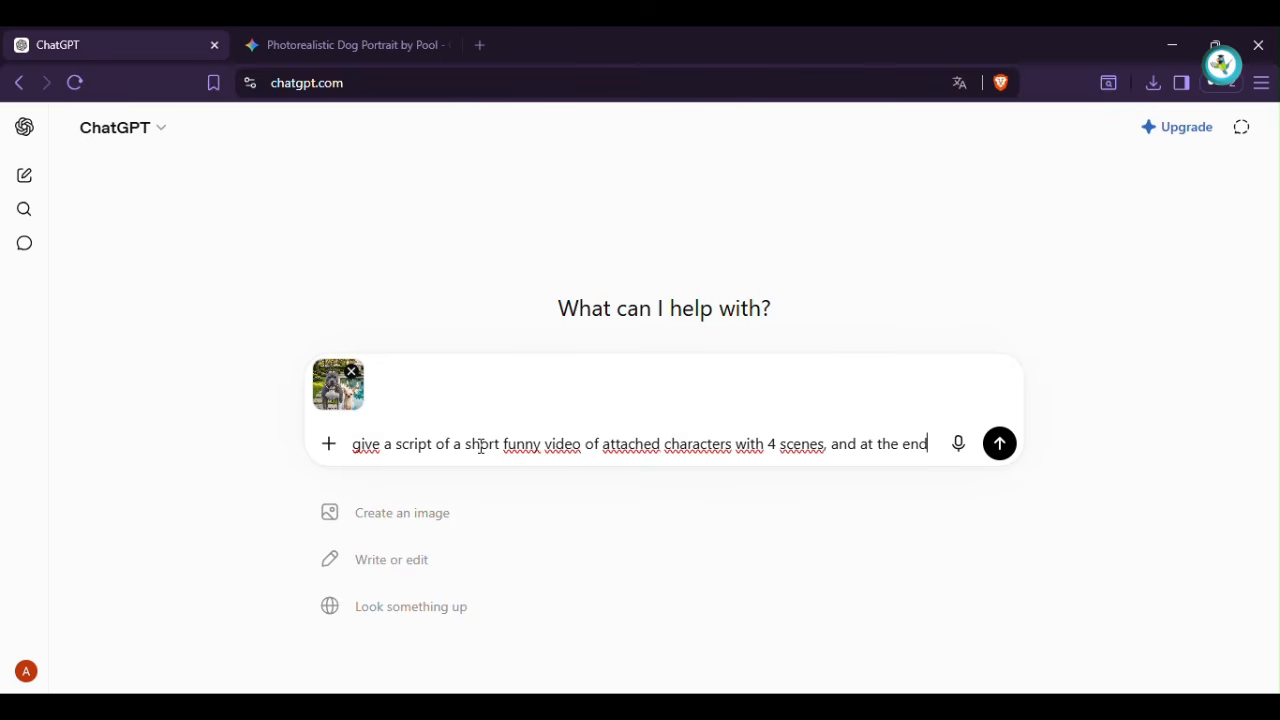
Complete ChatGPT's four-scene script request with "the chihuaha dog lauging because of a joke he made to his bulldog friend", send it and read the script
text(the )
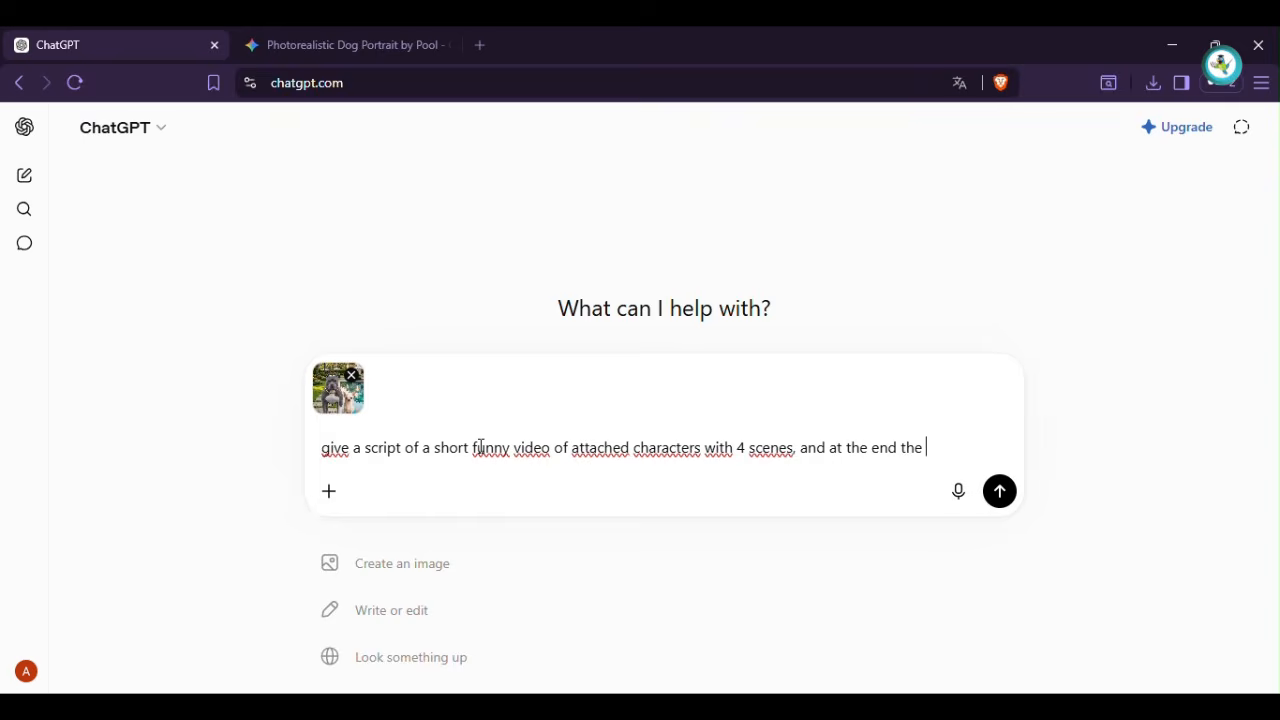
text(chihuaha do)
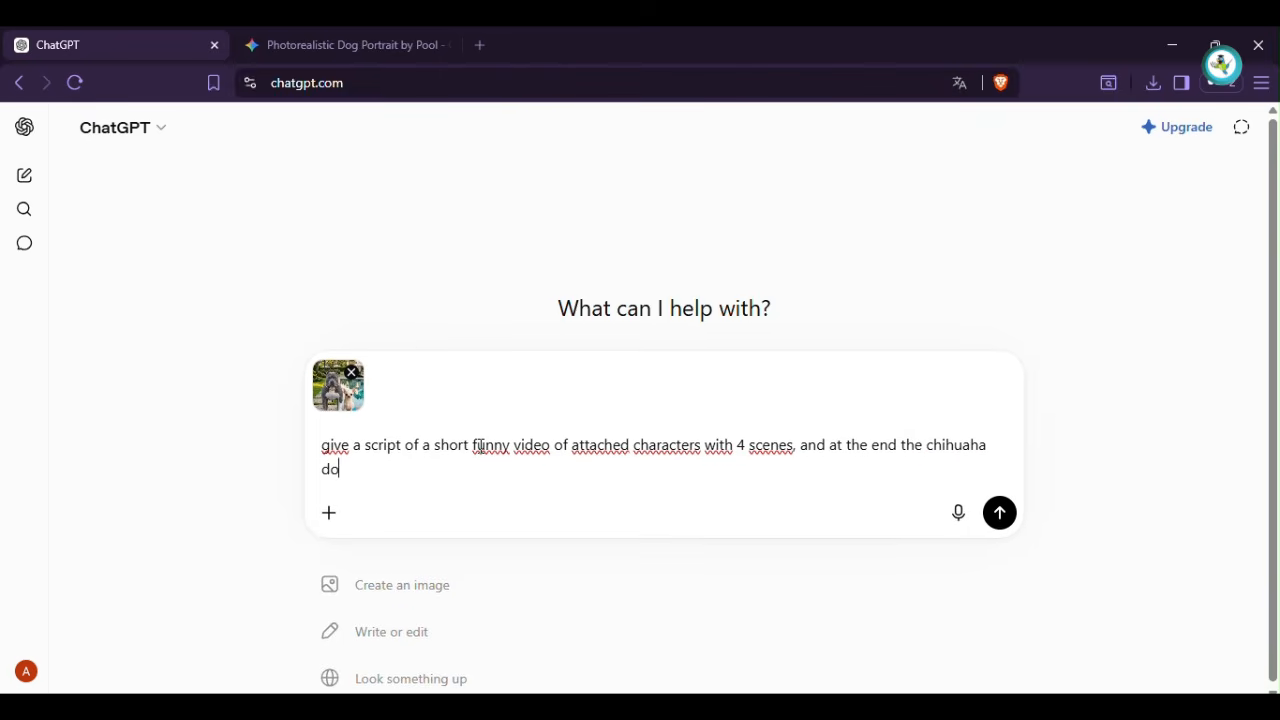
text(g laugingbecause of a joke h)
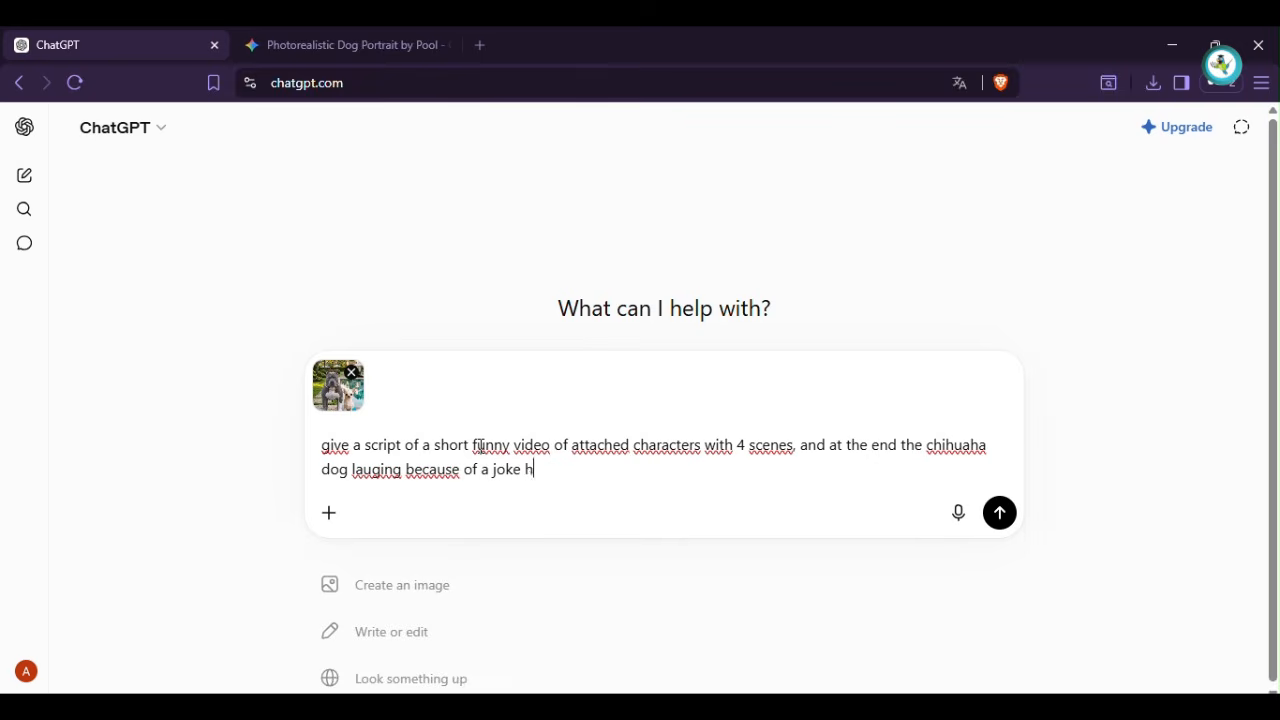
text(e made to his bulldog fr)
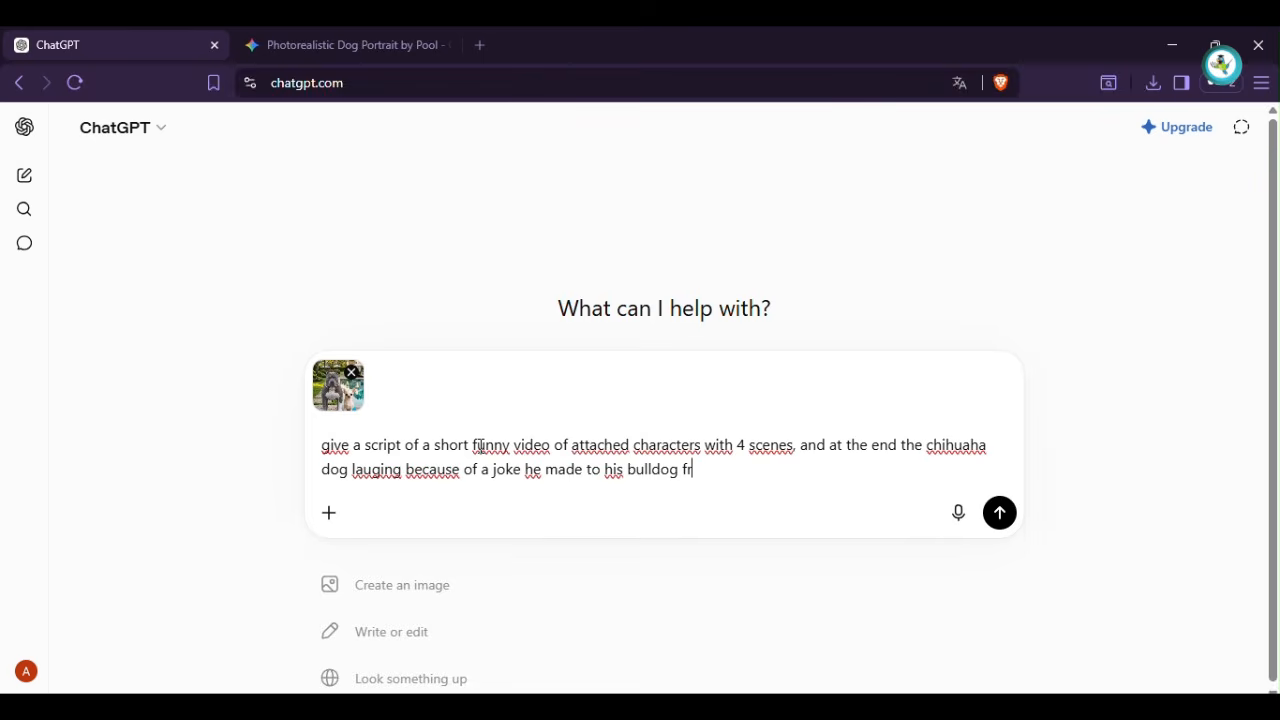
text(iend)
key(Return)
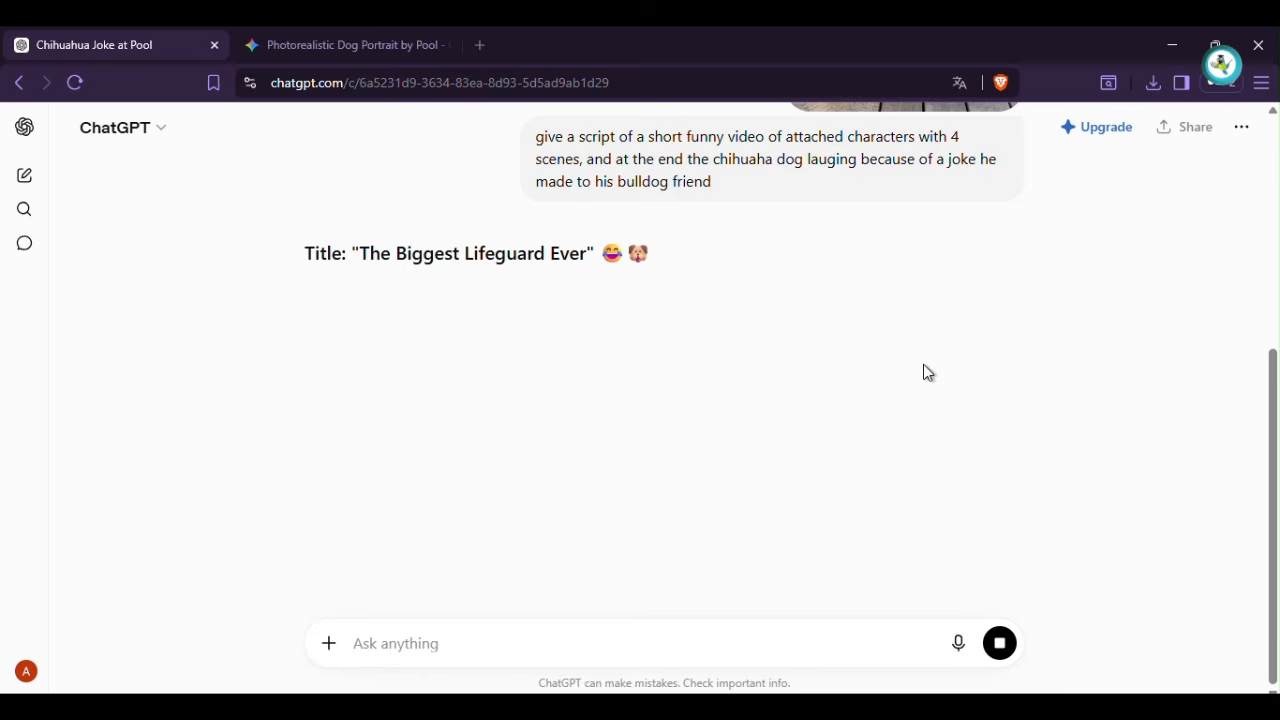
scroll(839, 345, down, 3)
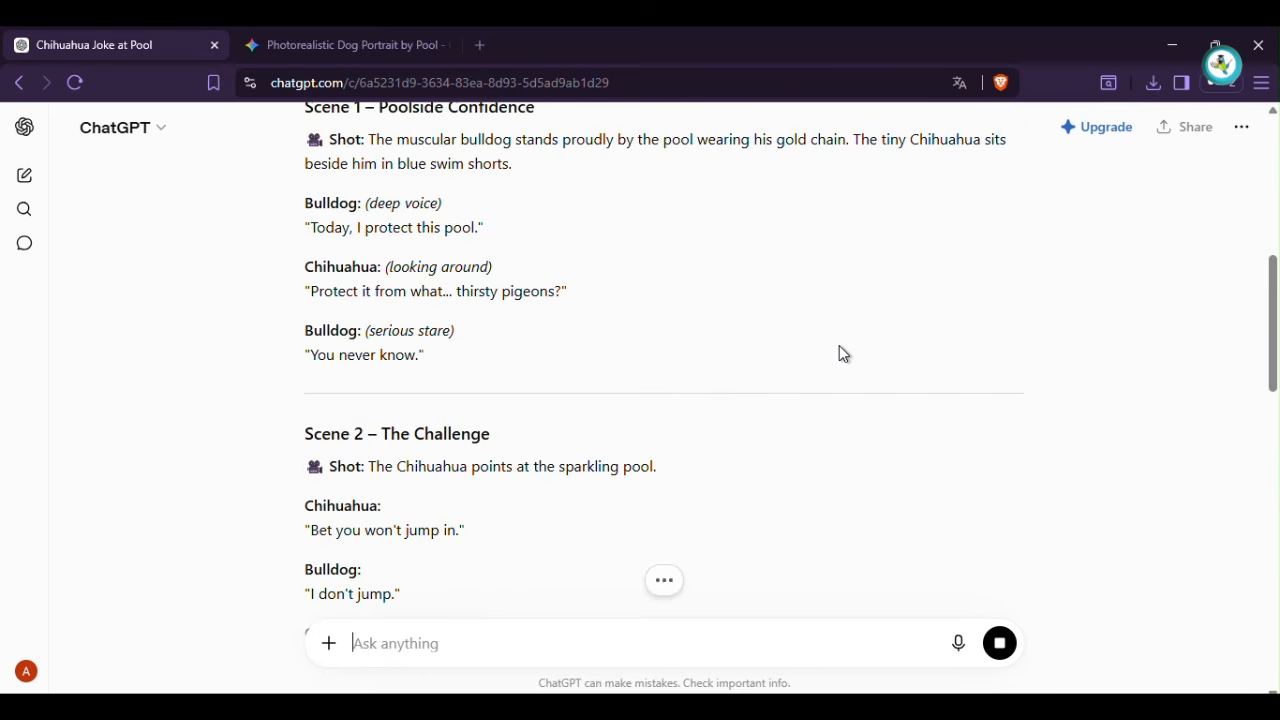
scroll(839, 345, down, 5)
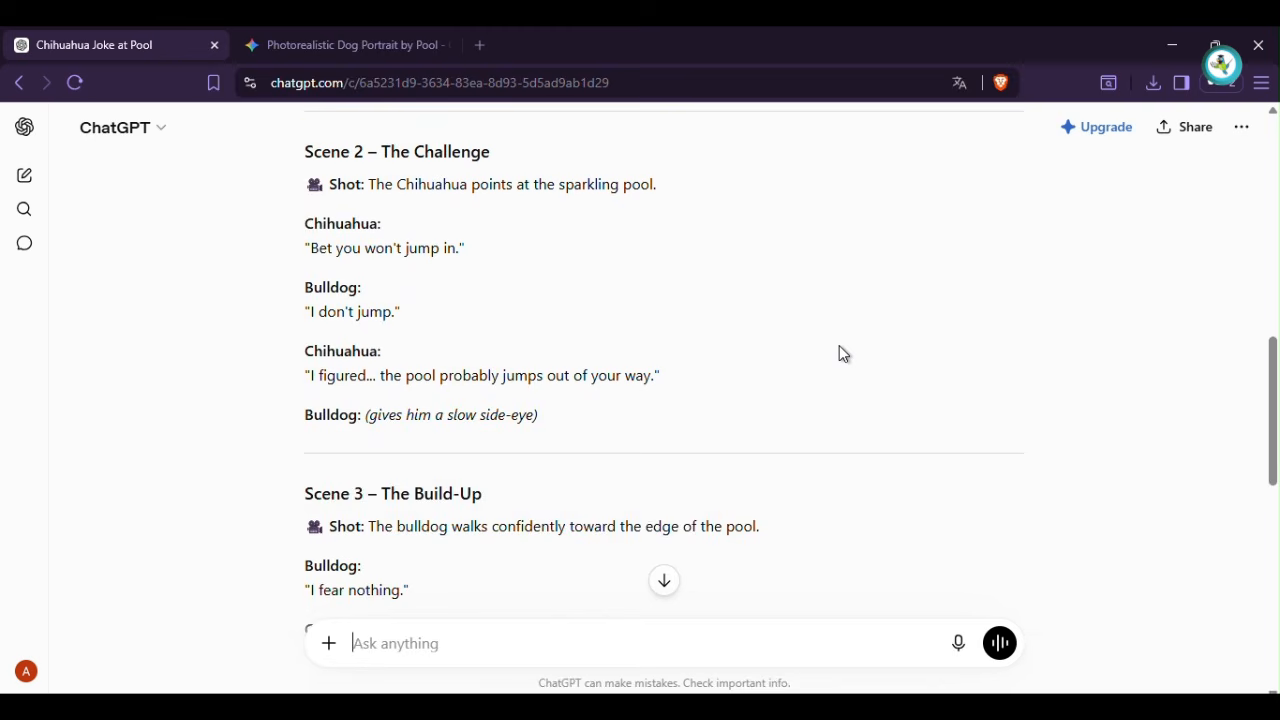
scroll(838, 344, down, 5)
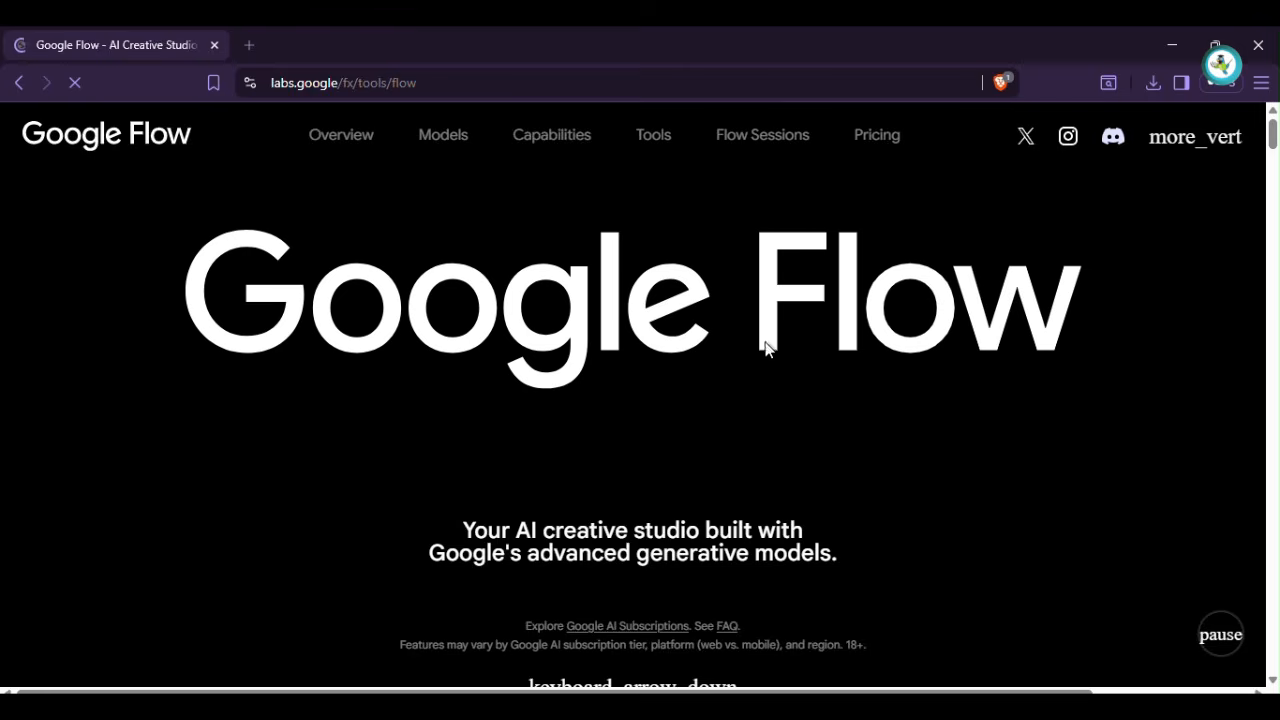
Switch to the Google Flow website and view its Models section
scroll(760, 343, down, 3)
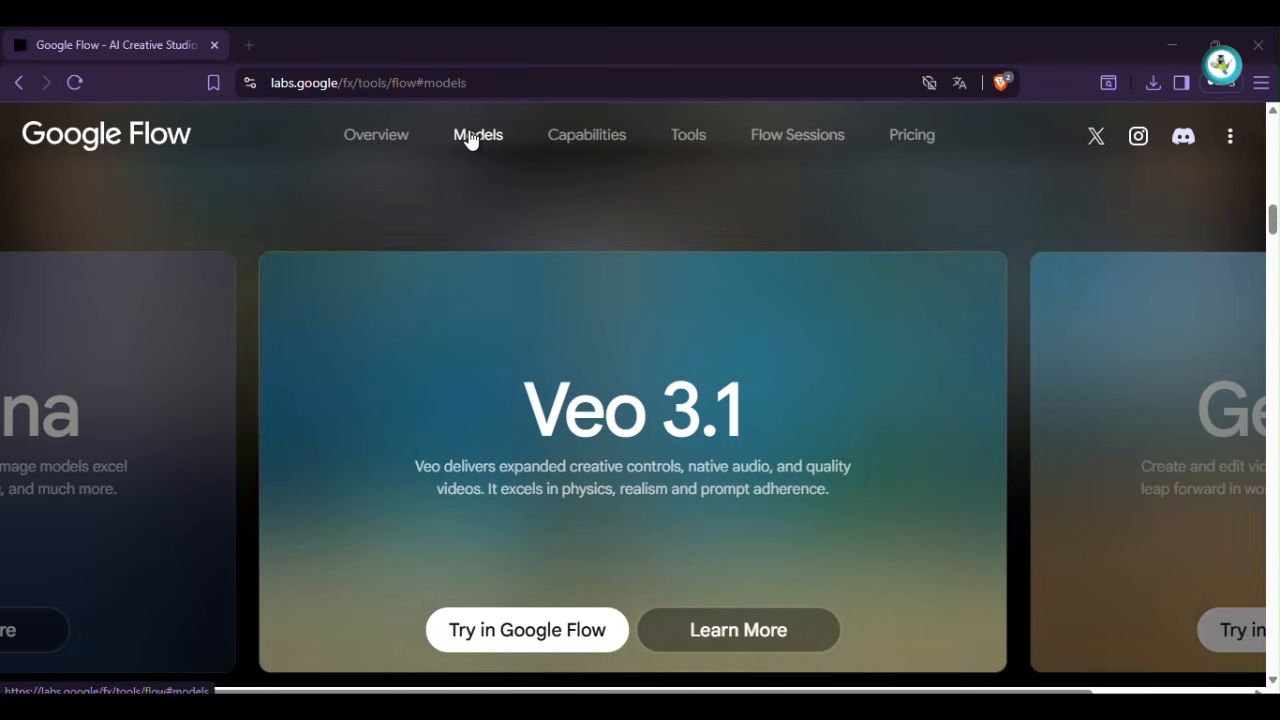
click(471, 136)
scroll(400, 354, down, 4)
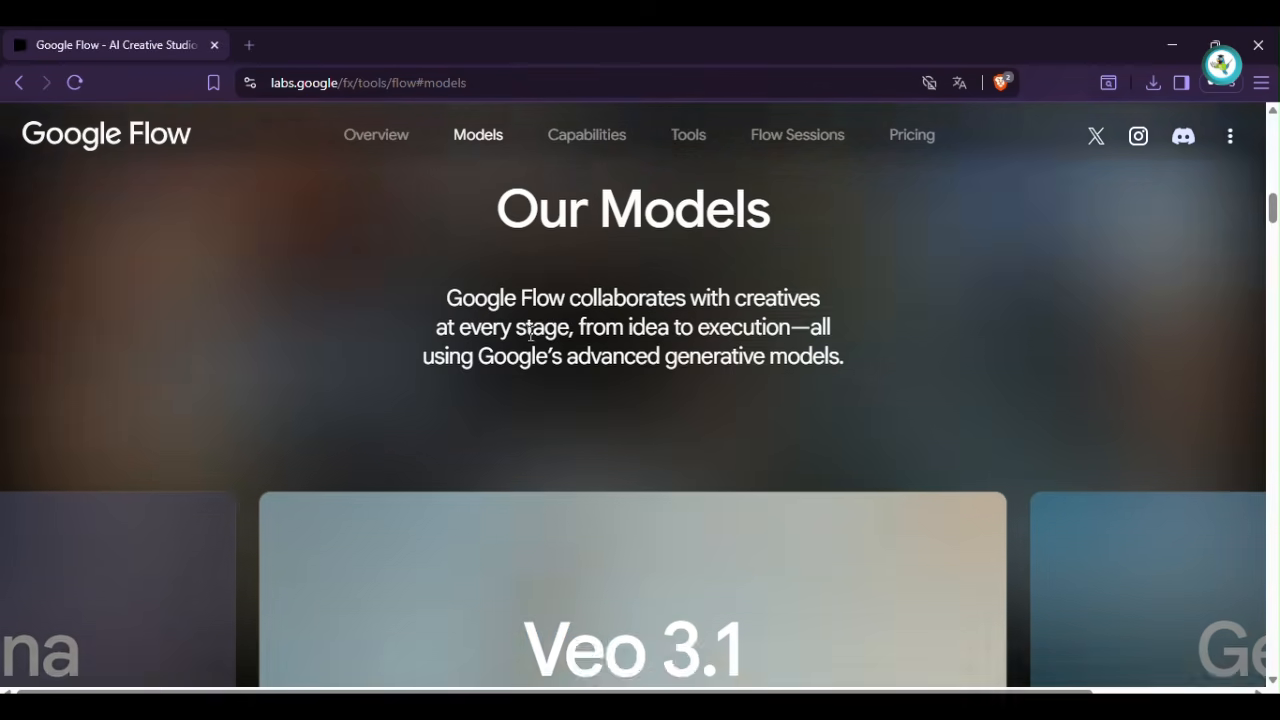
Browse the model cards to Veo 3.1, try it in Google Flow and create a new project
drag(183, 336, 780, 346)
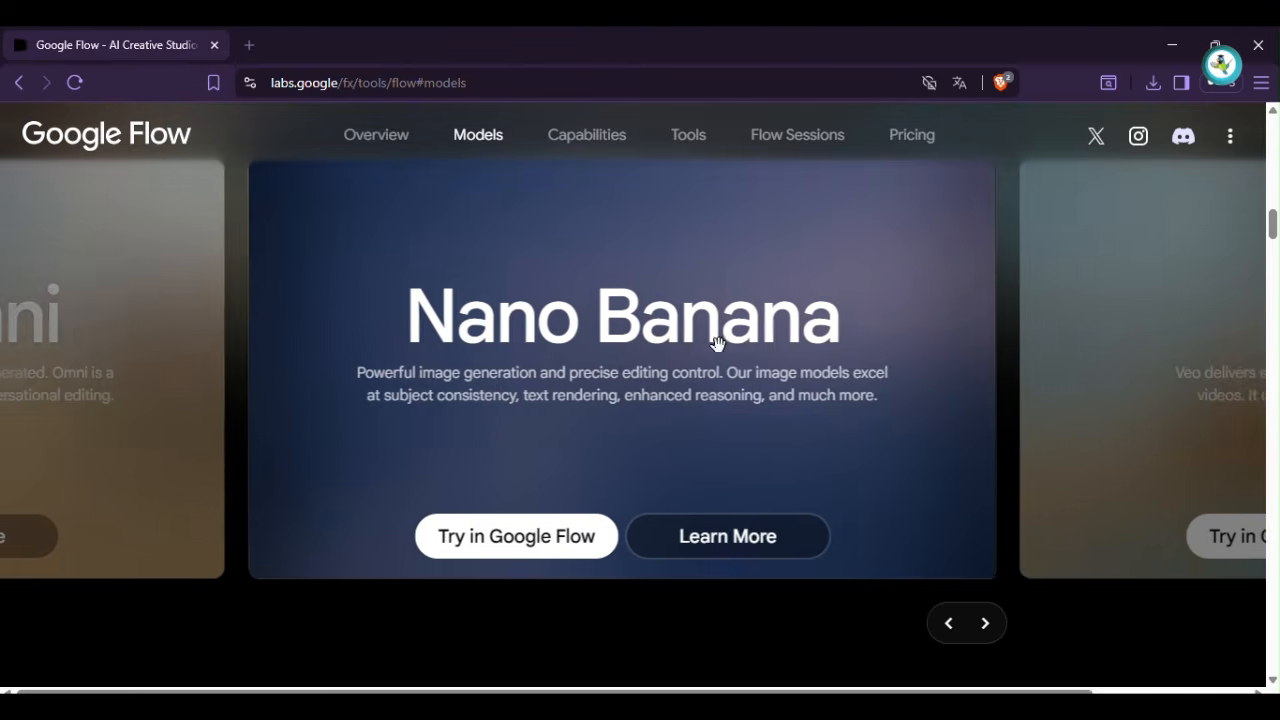
drag(189, 354, 740, 367)
drag(320, 351, 817, 366)
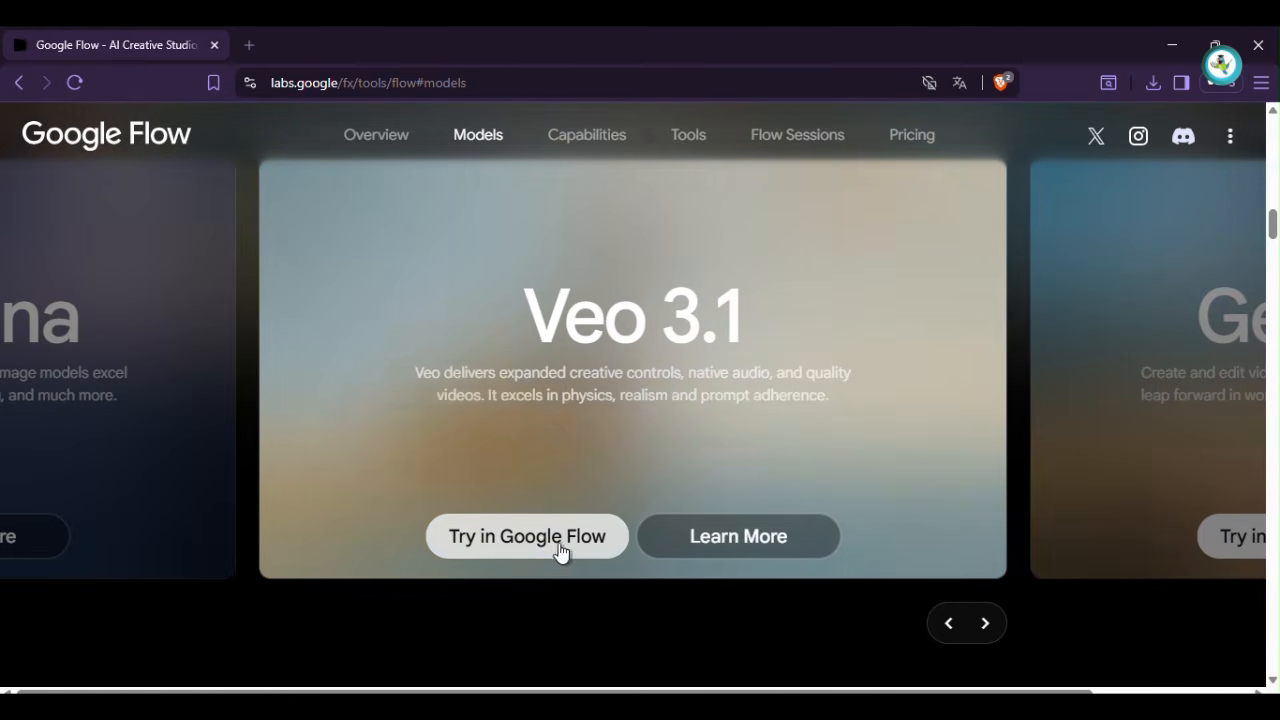
click(549, 541)
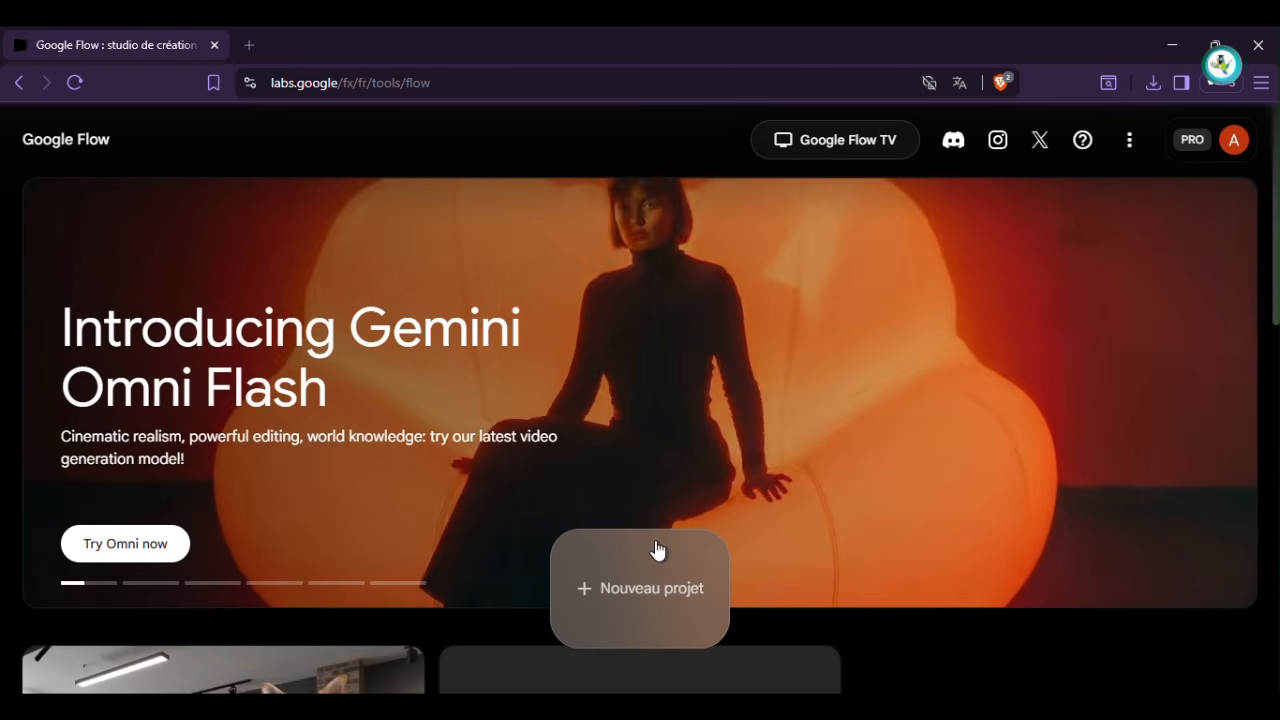
click(645, 552)
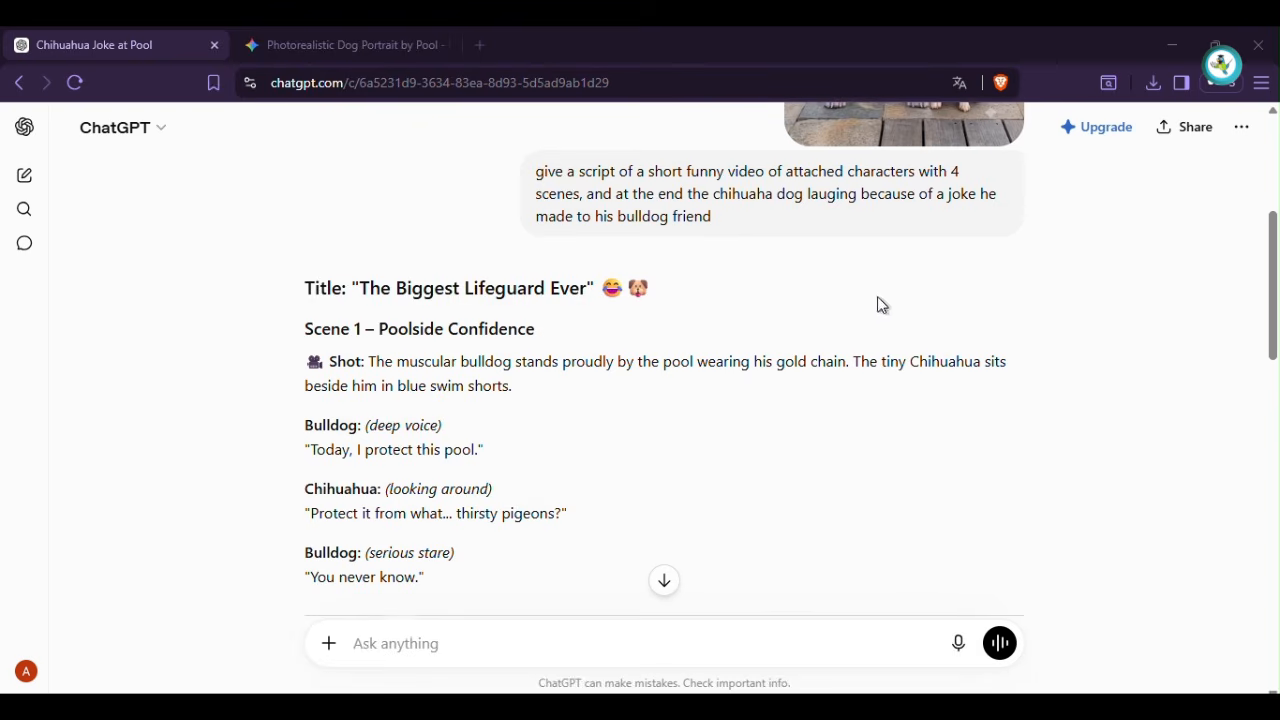
Copy the Scene 1 shot description of the bulldog and chihuahua by the pool from the ChatGPT script
drag(514, 388, 331, 361)
right_click(348, 358)
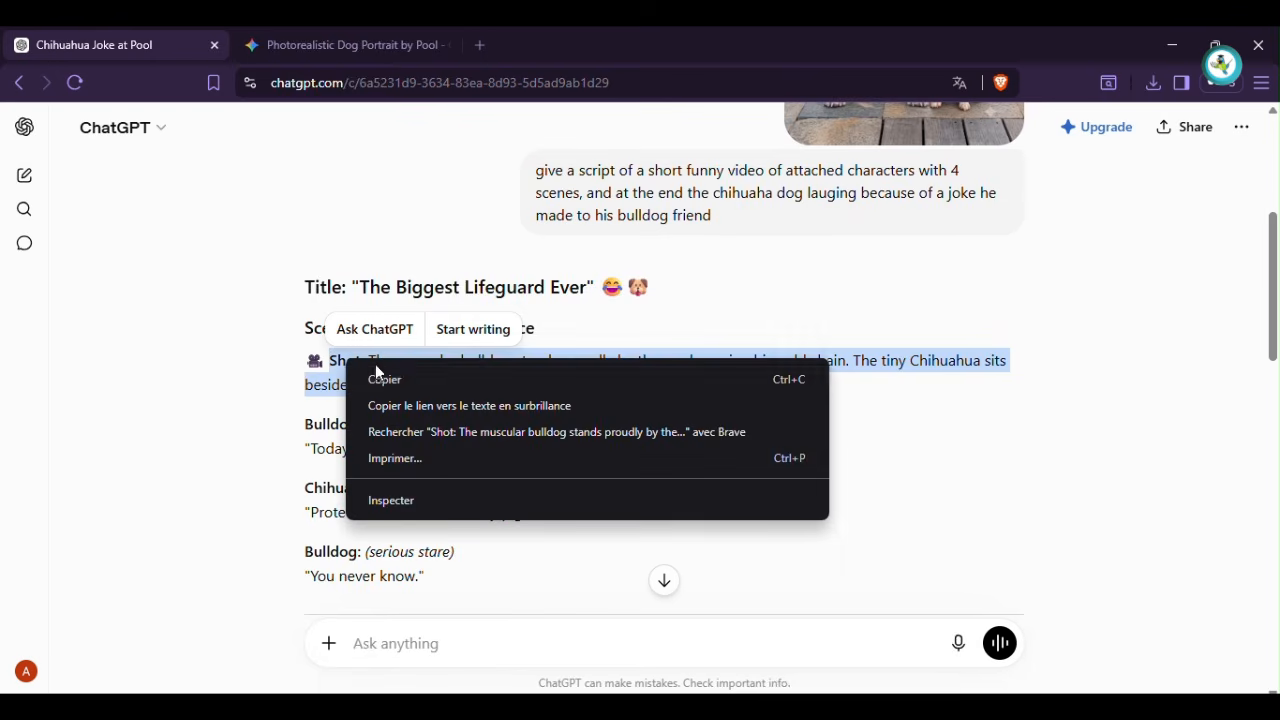
click(402, 377)
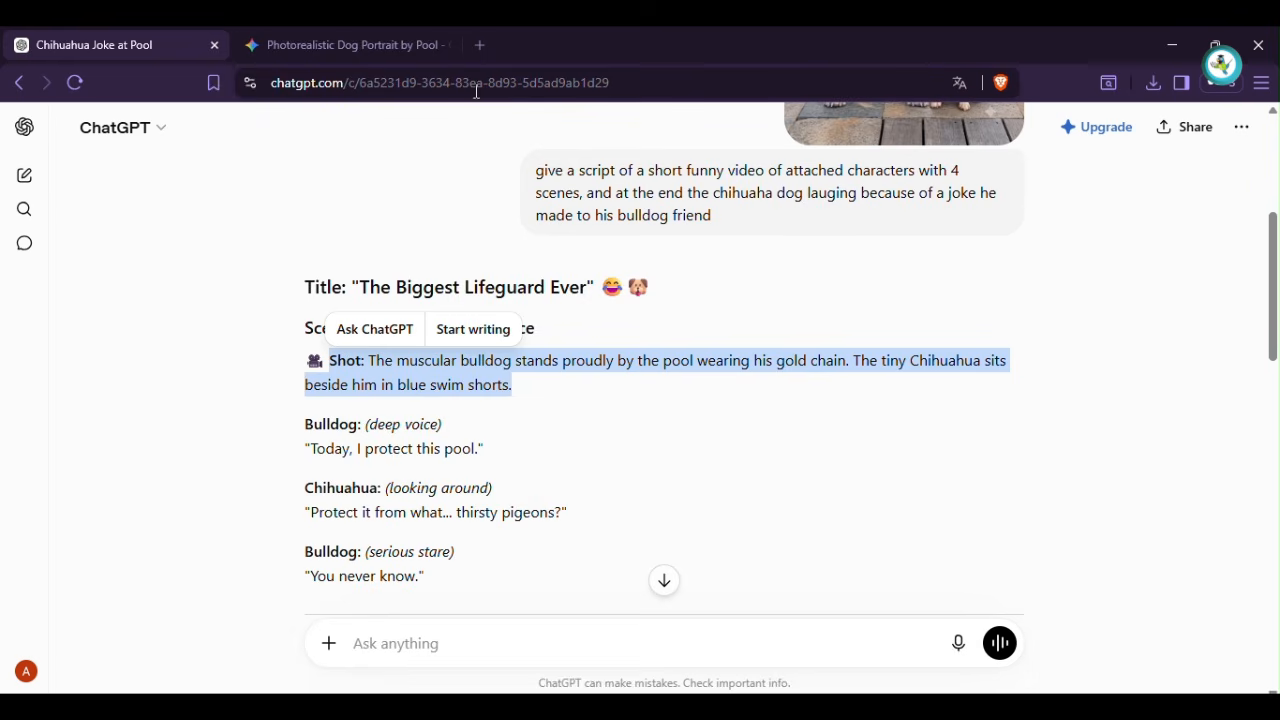
Switch back to the Google Flow project and import the image file "dogs next to the pool" from the downloads folder
key(alt+Tab)
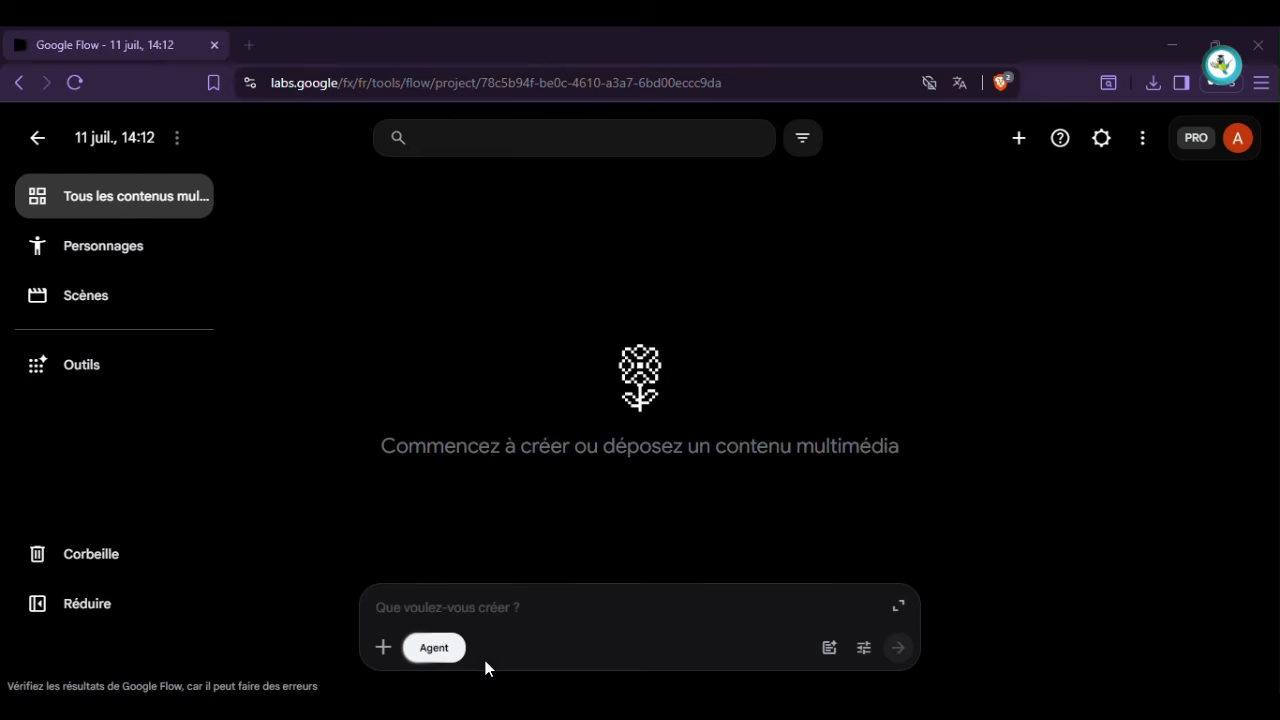
click(383, 647)
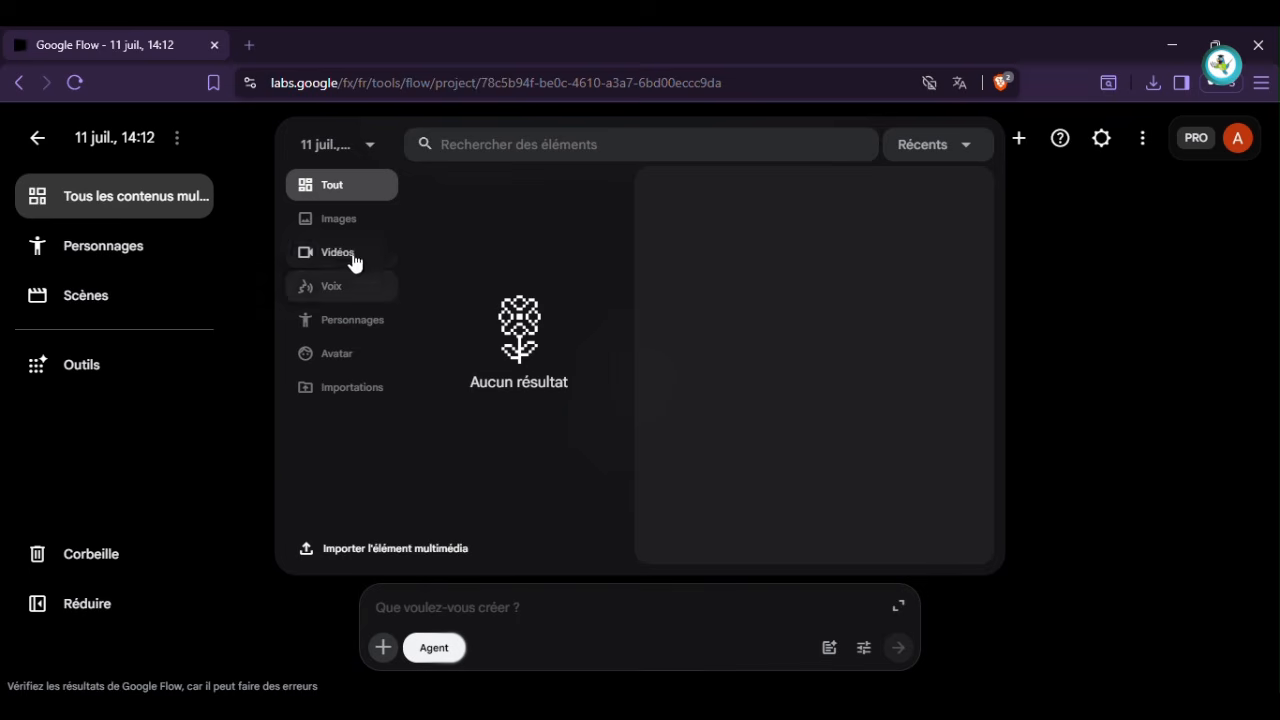
click(332, 227)
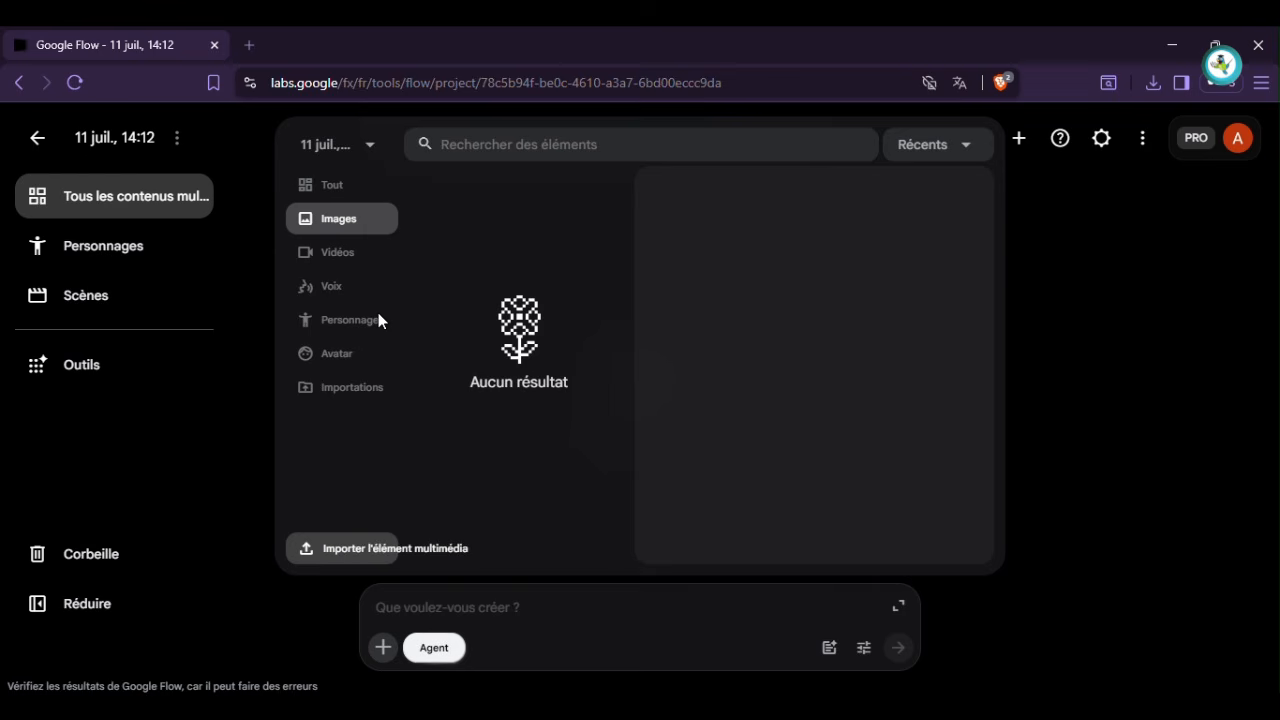
click(352, 552)
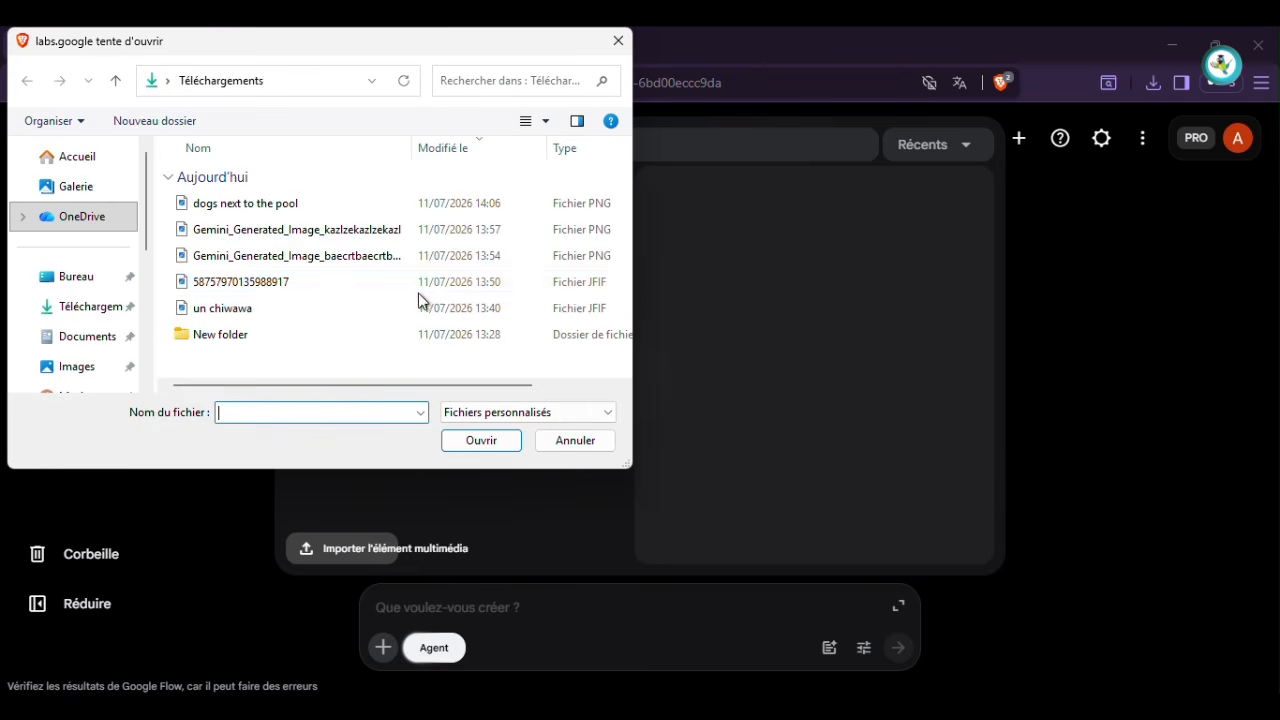
click(303, 203)
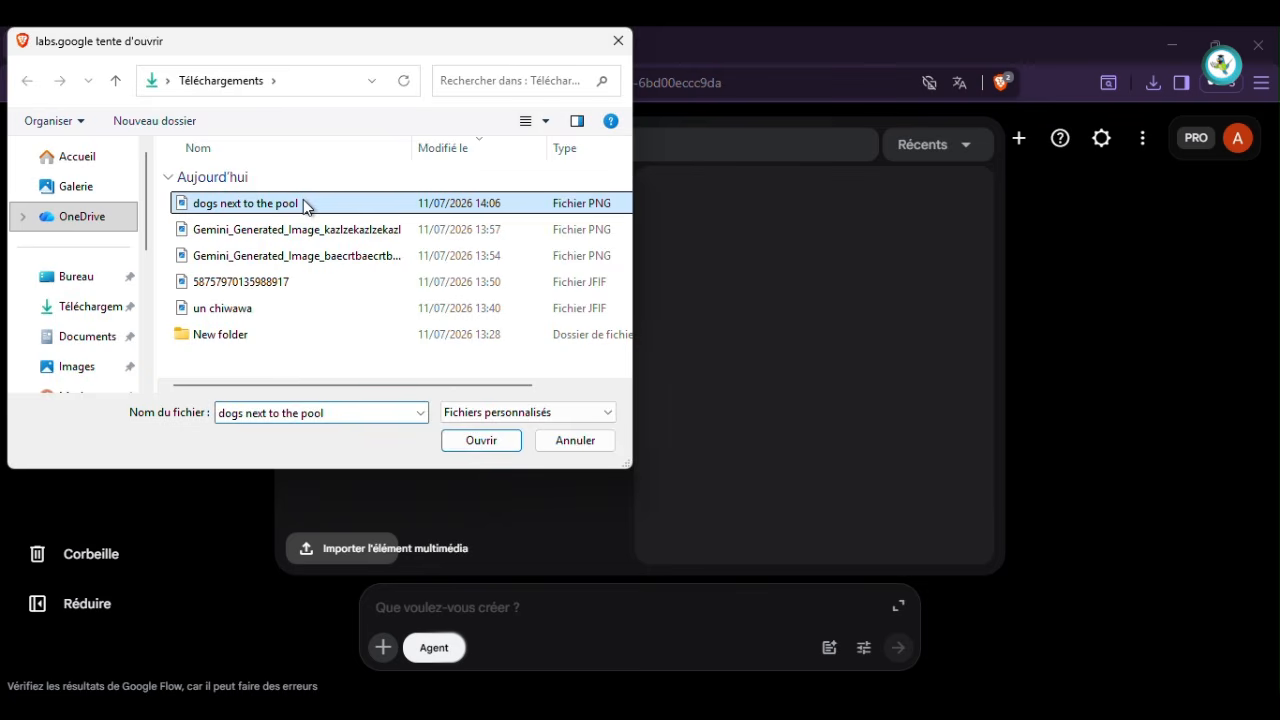
click(506, 442)
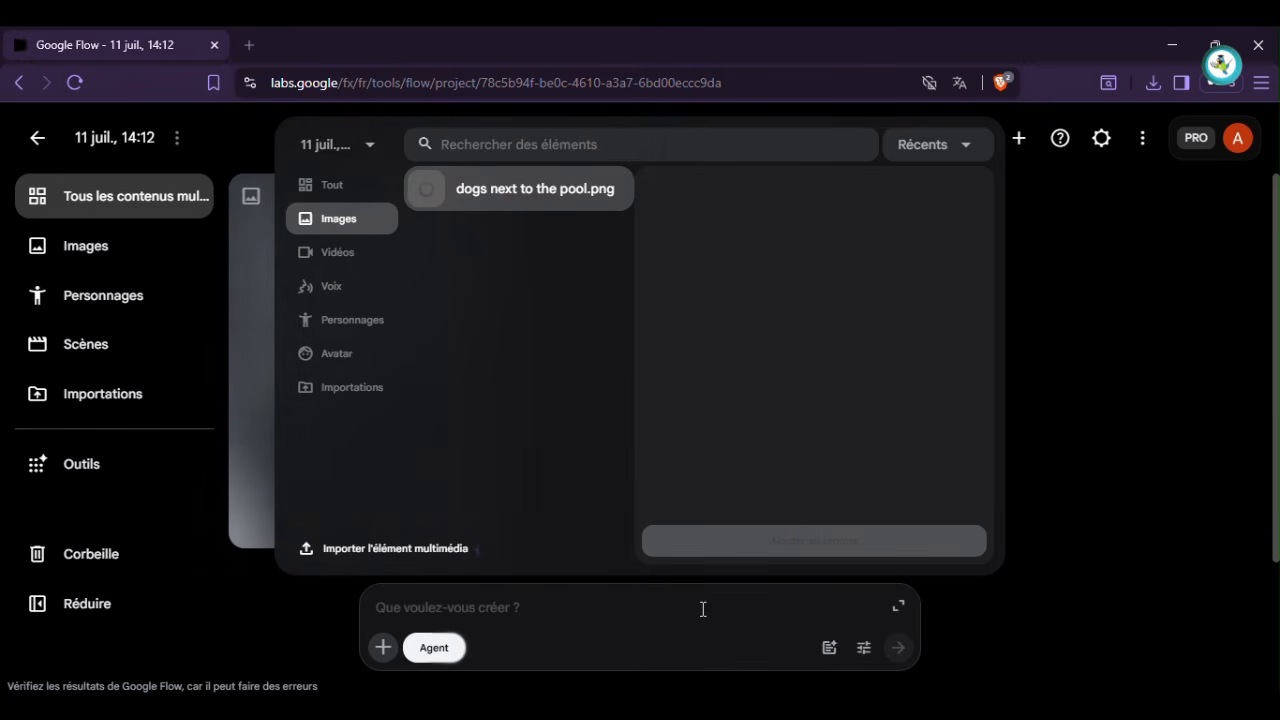
Set the agent's default video generation aspect ratio to 9:16 and leave the agent settings
click(862, 656)
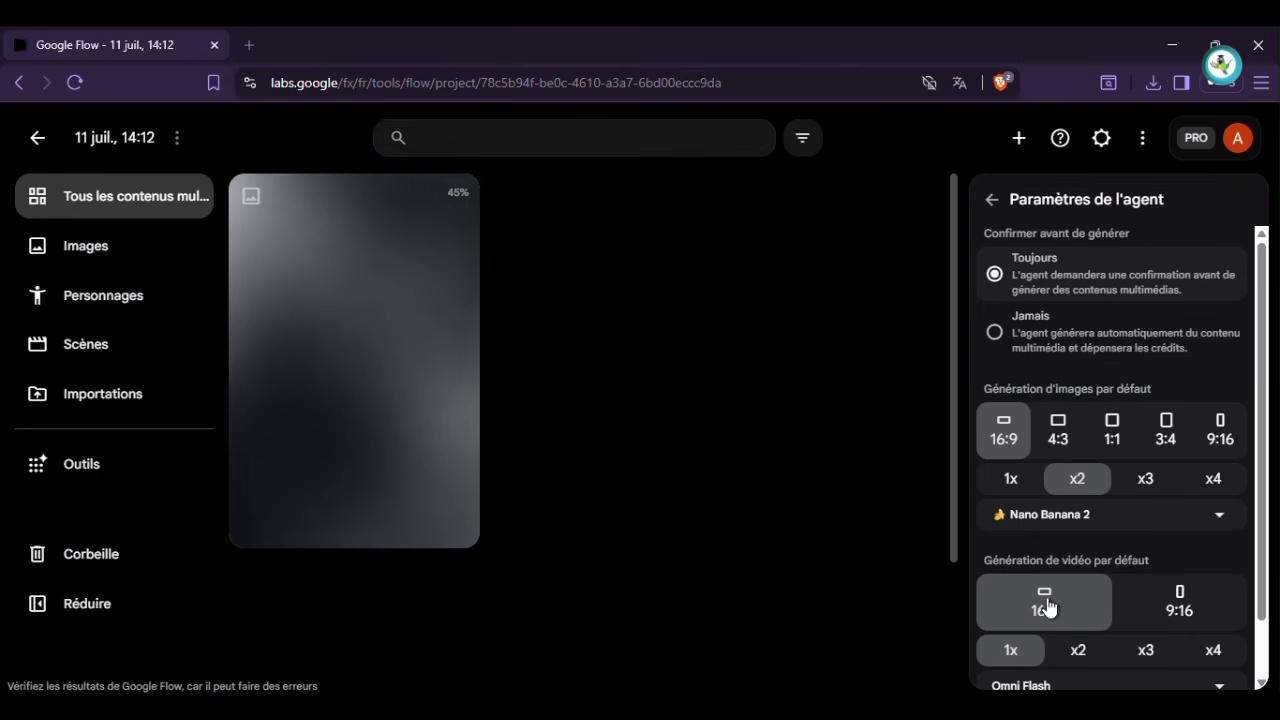
click(1184, 607)
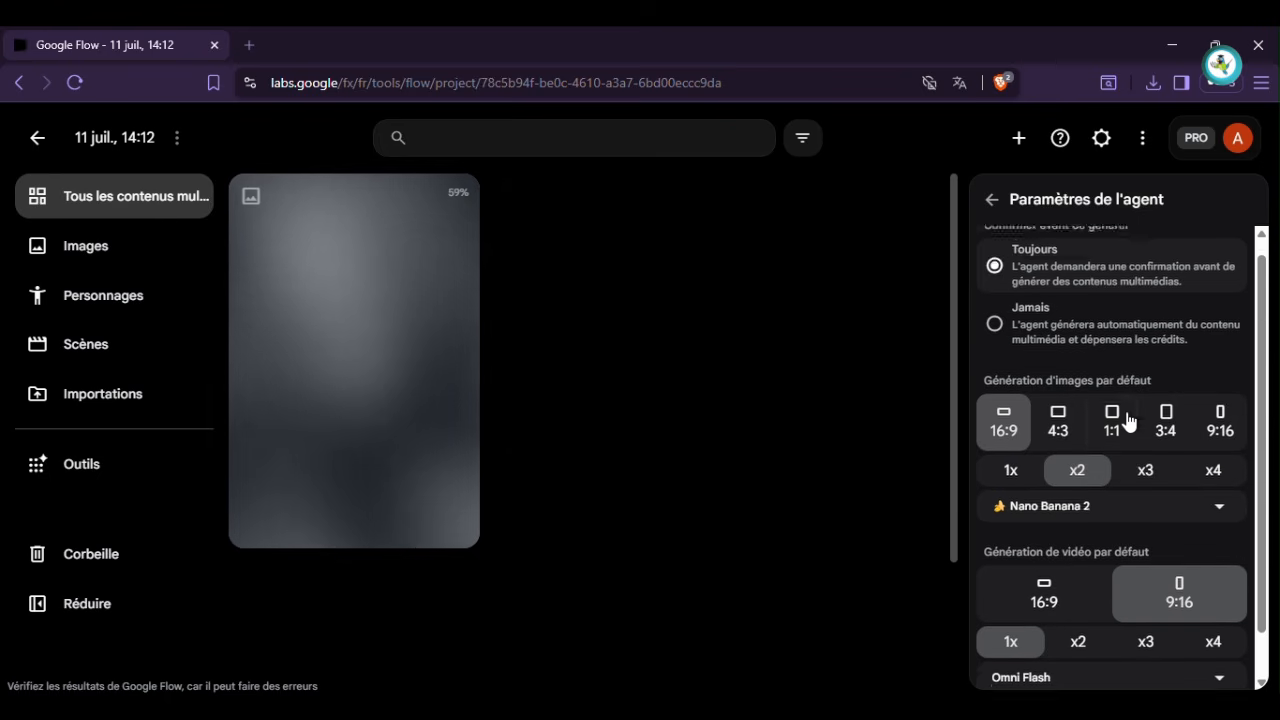
scroll(1124, 400, down, 1)
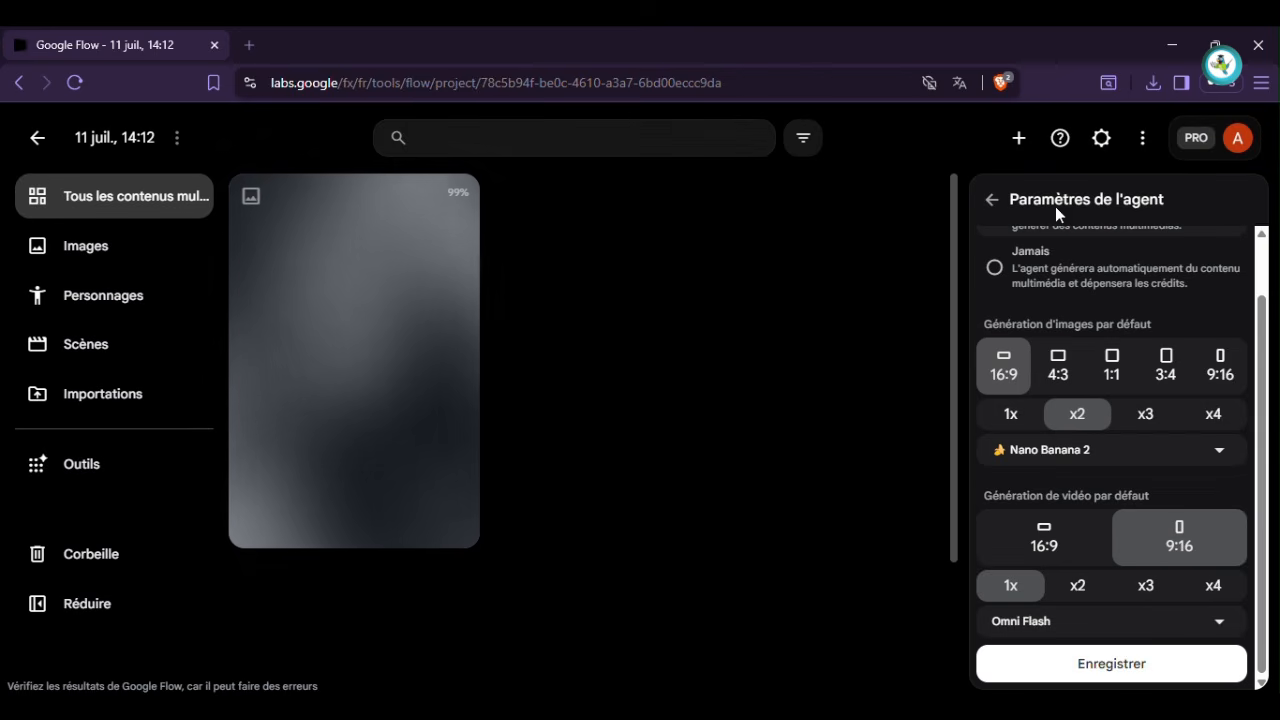
click(992, 202)
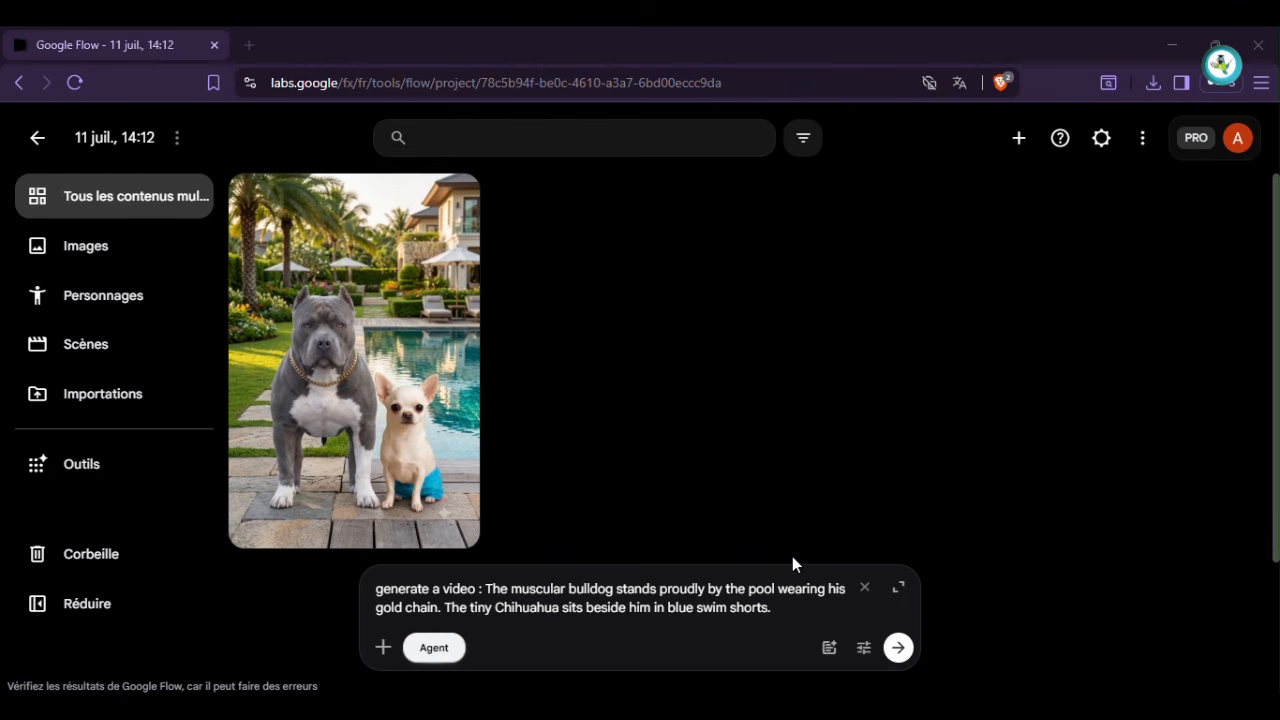
Add the poolside dogs image to the Scene 1 video prompt and open the generated video in full screen
click(454, 199)
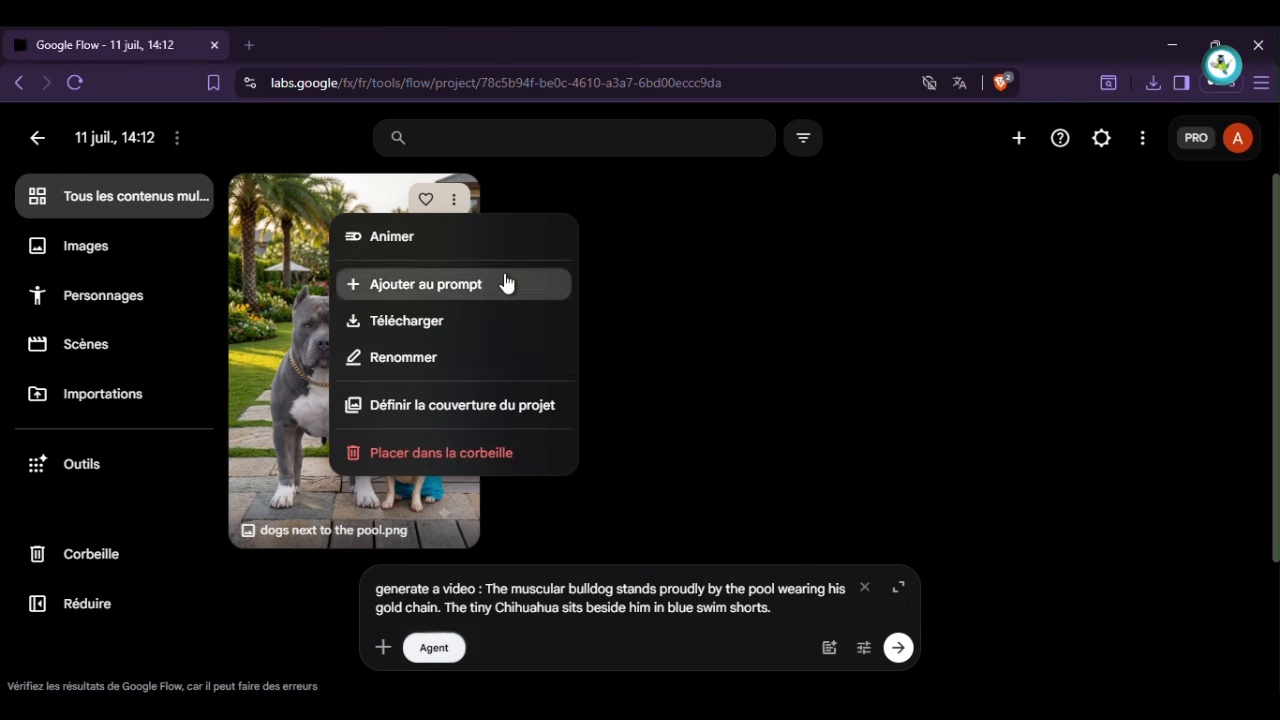
click(507, 284)
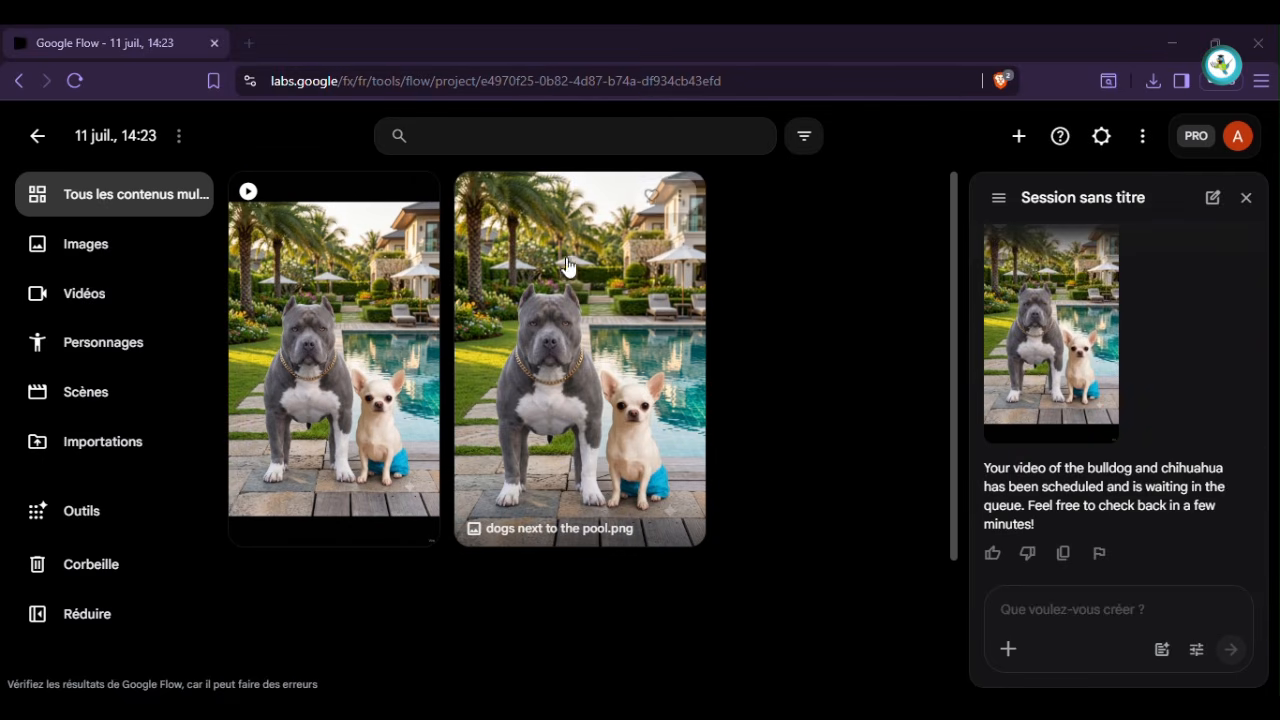
click(414, 365)
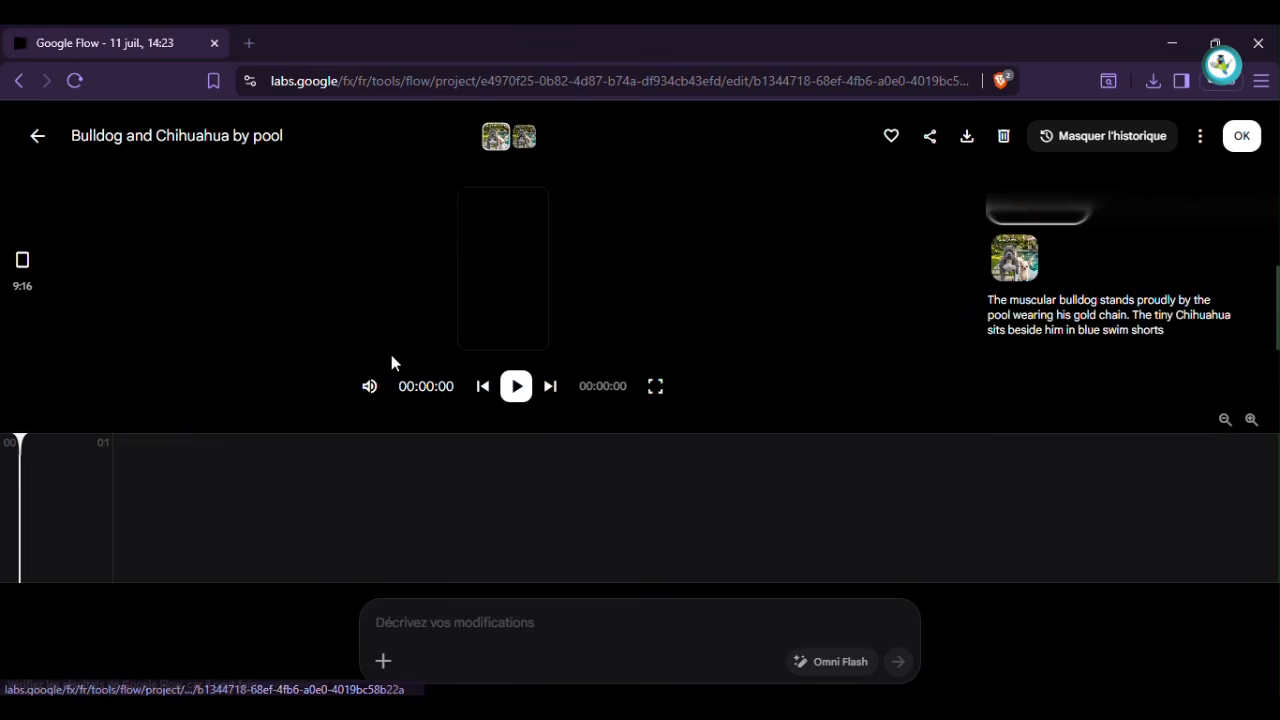
click(654, 387)
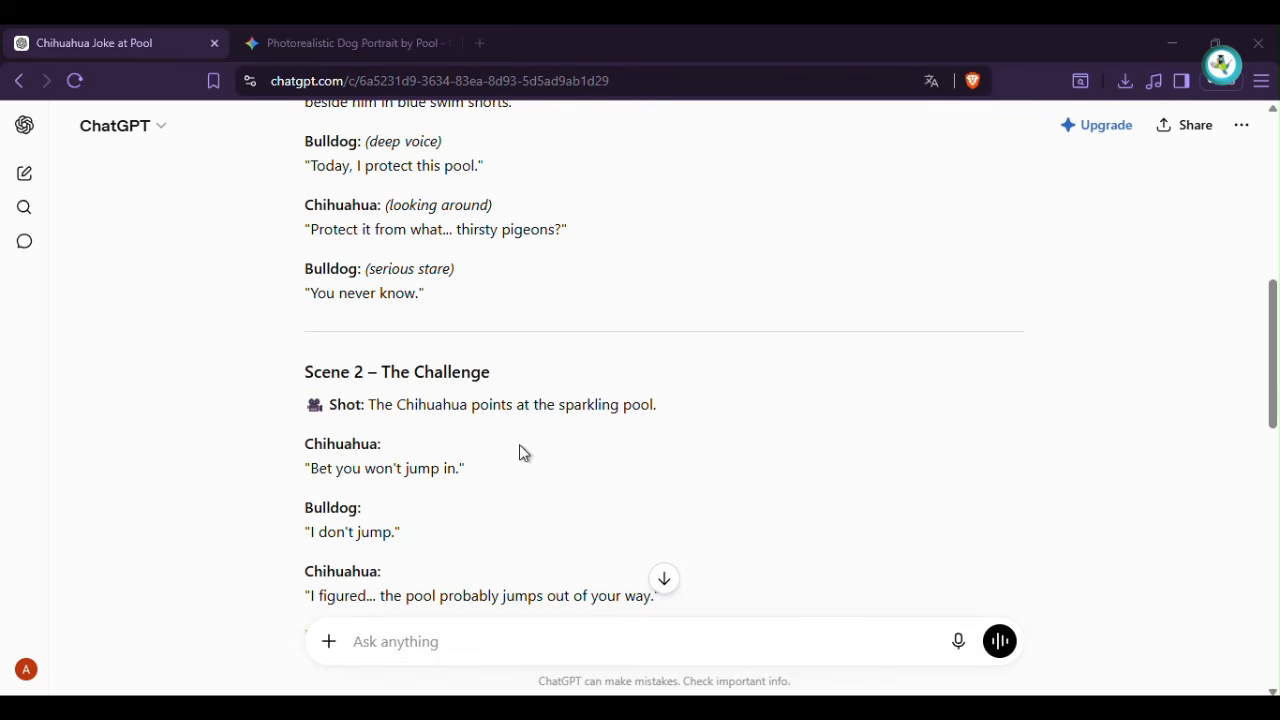
Copy the Scene 2 text from "The Chihuahua points at the sparkling pool." through "I don't jump." in the ChatGPT script
drag(398, 502, 373, 403)
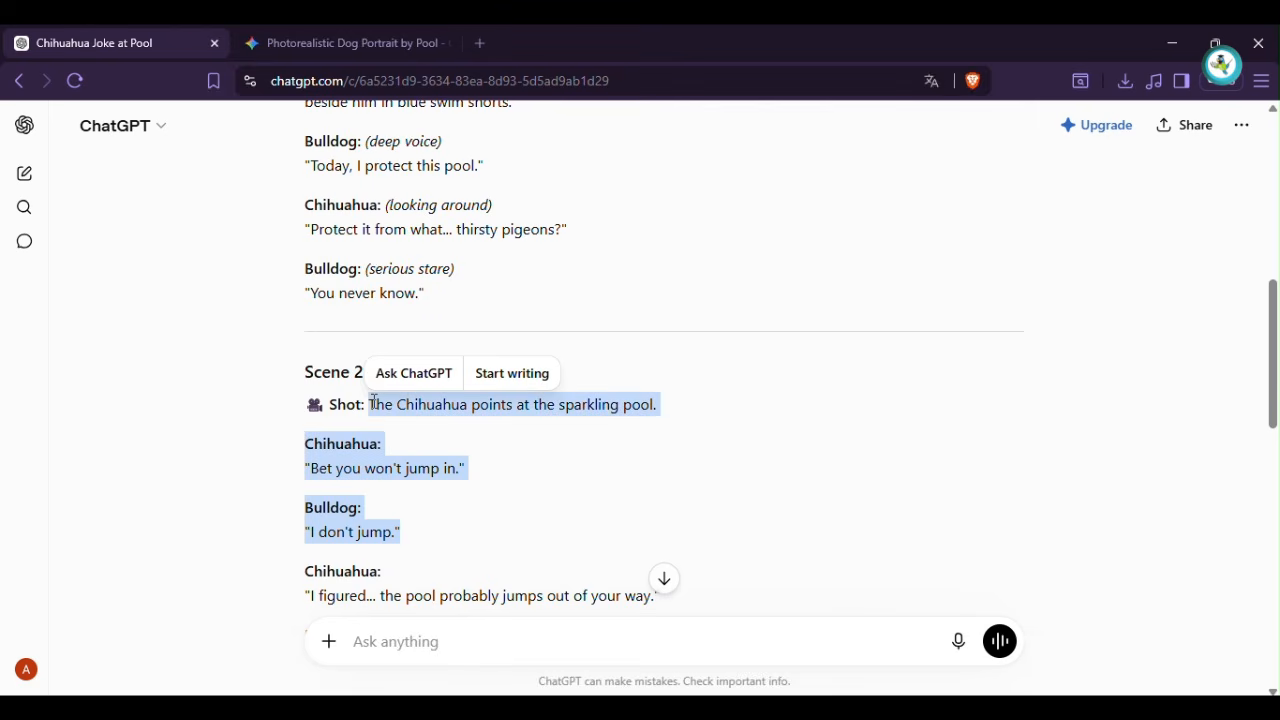
right_click(377, 410)
click(418, 428)
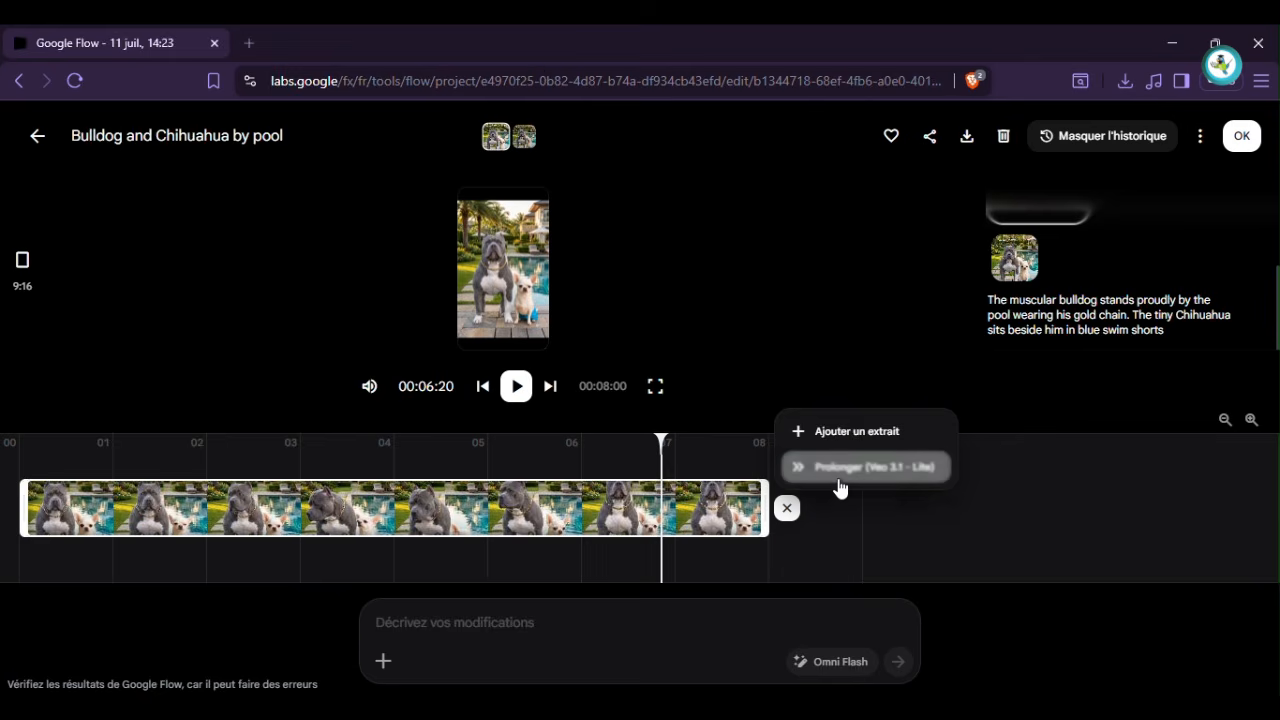
Extend the poolside clip with Veo 3.1 - Lite, using the copied Scene 2 text as the prompt, and submit it
click(840, 467)
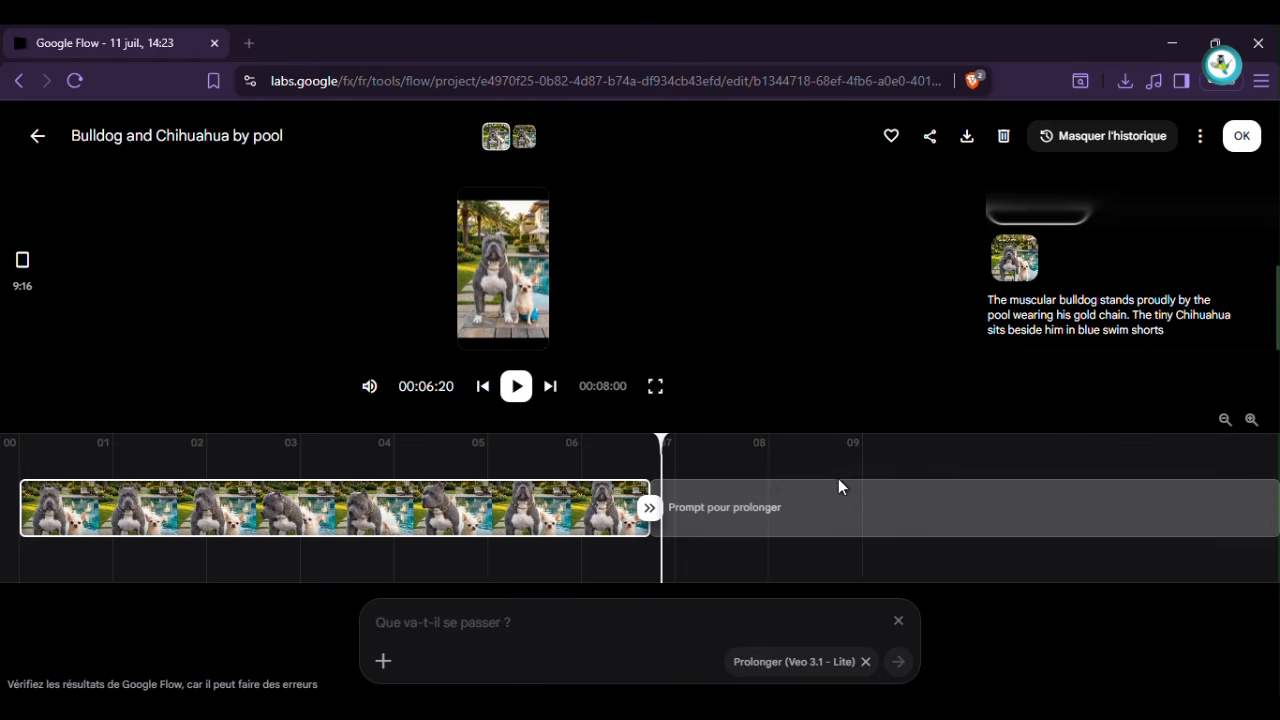
right_click(562, 627)
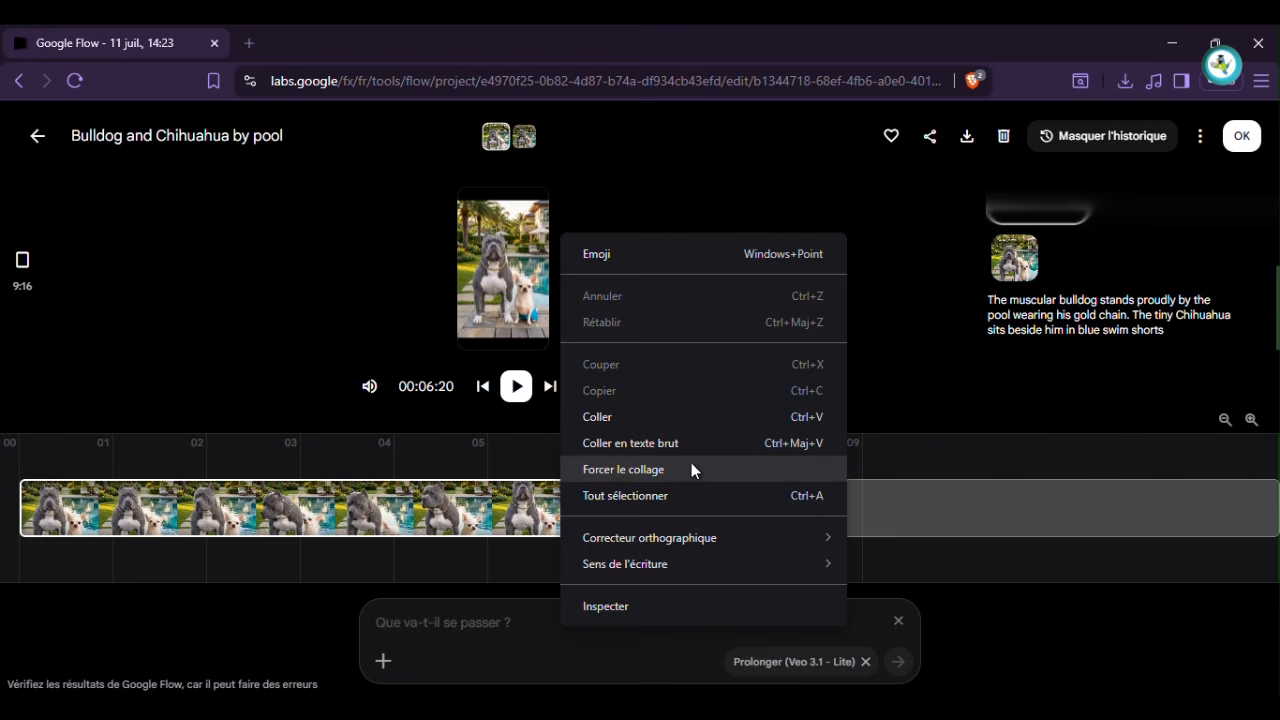
click(680, 431)
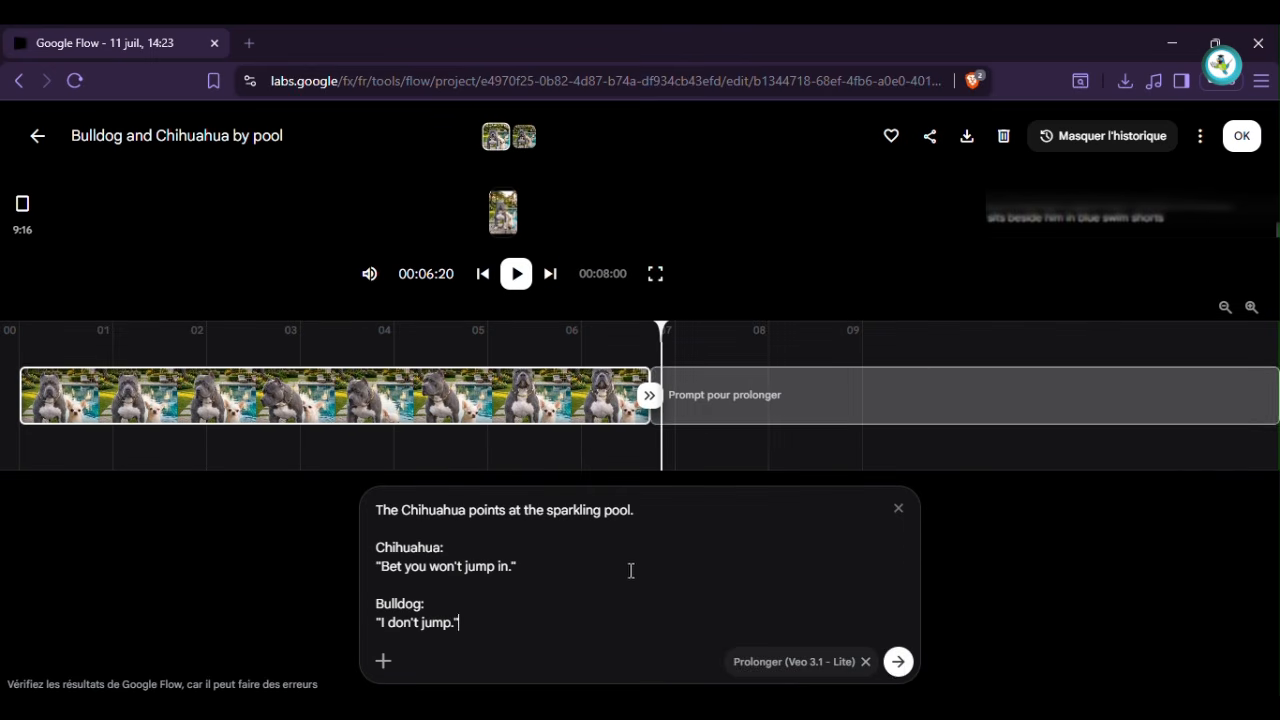
click(897, 662)
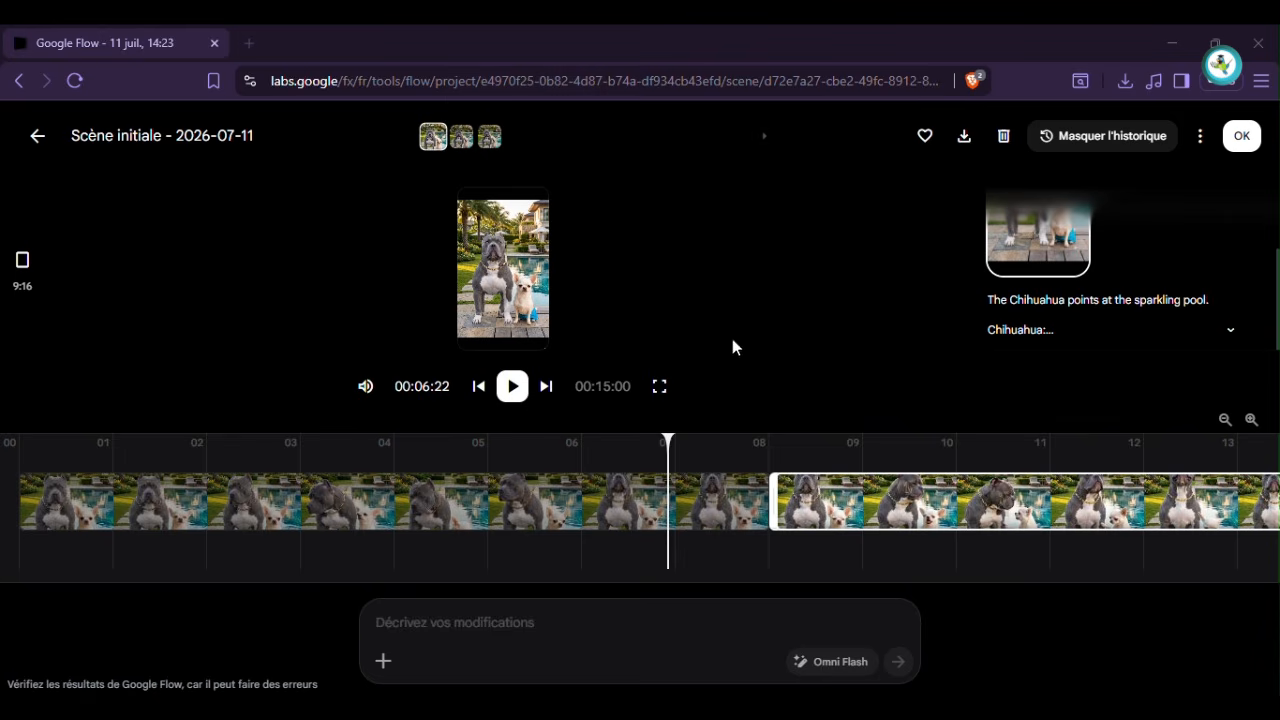
Play the extended two-clip scene in full screen, pause it and return to the editor
click(515, 396)
click(658, 392)
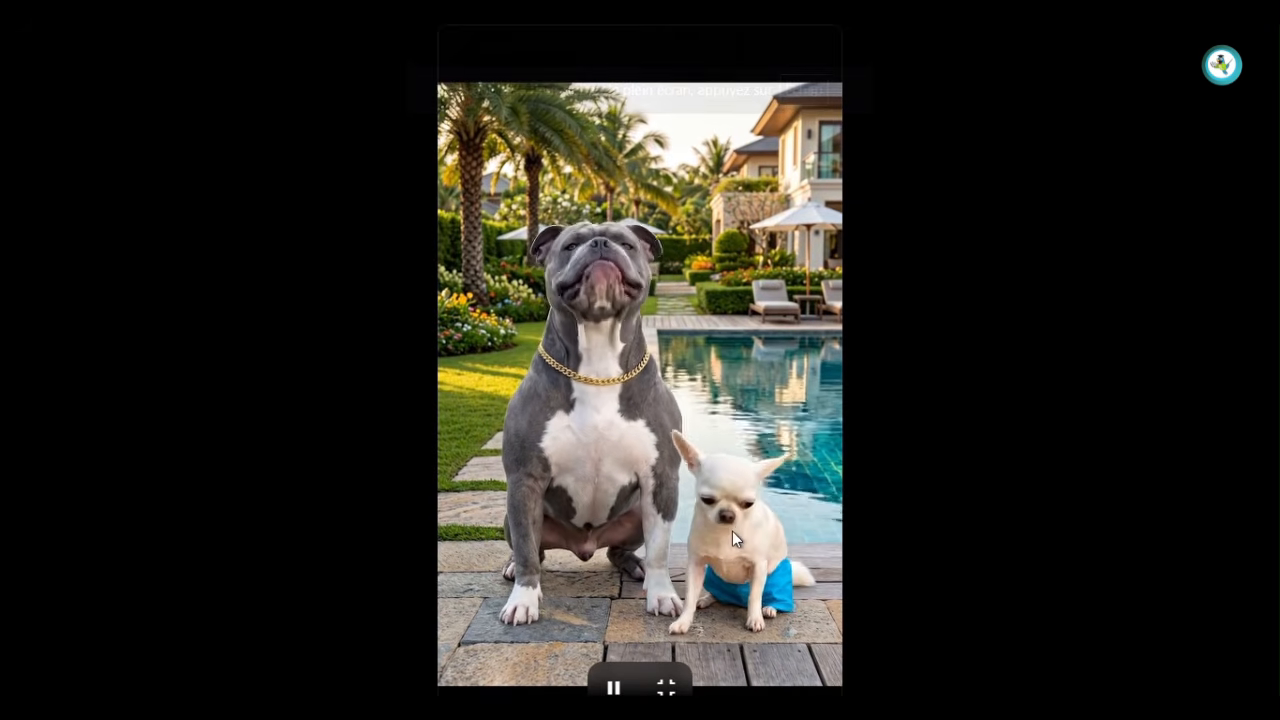
click(620, 688)
click(665, 687)
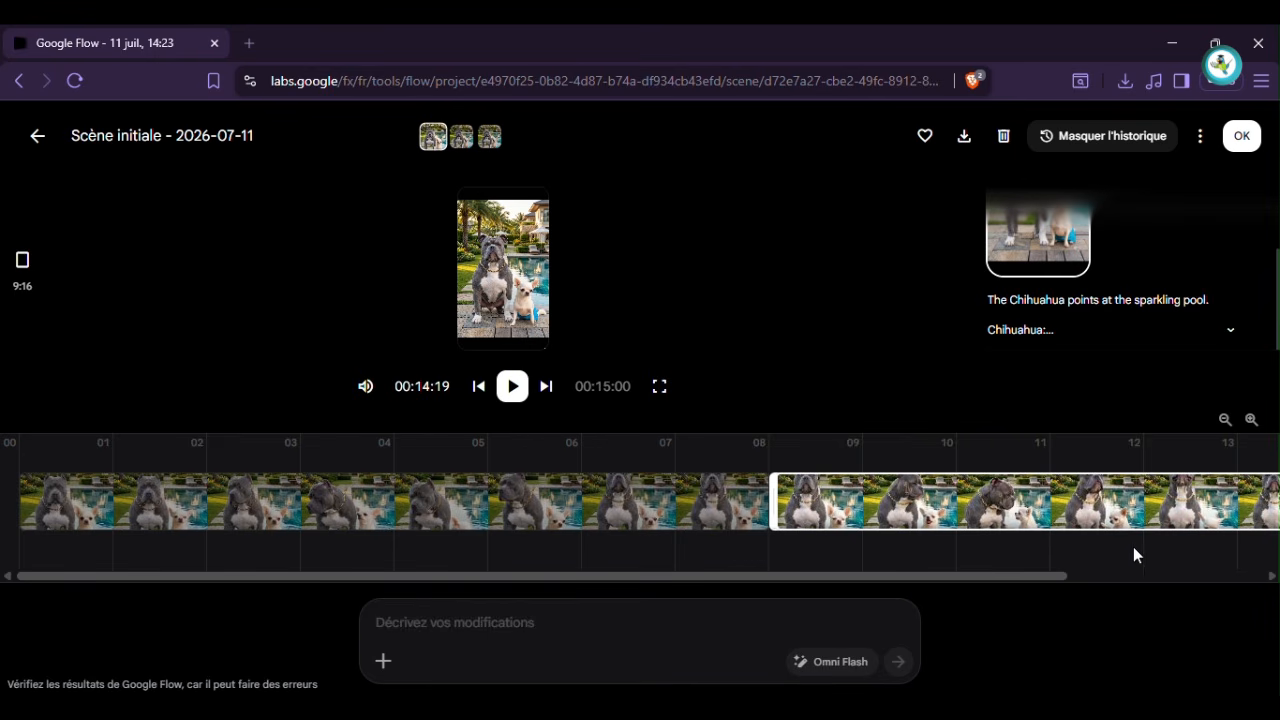
Start a Veo 3.1 - Lite extension after the last clip and copy the Scene 3 shot and dialogue from the ChatGPT script
drag(971, 577, 1192, 578)
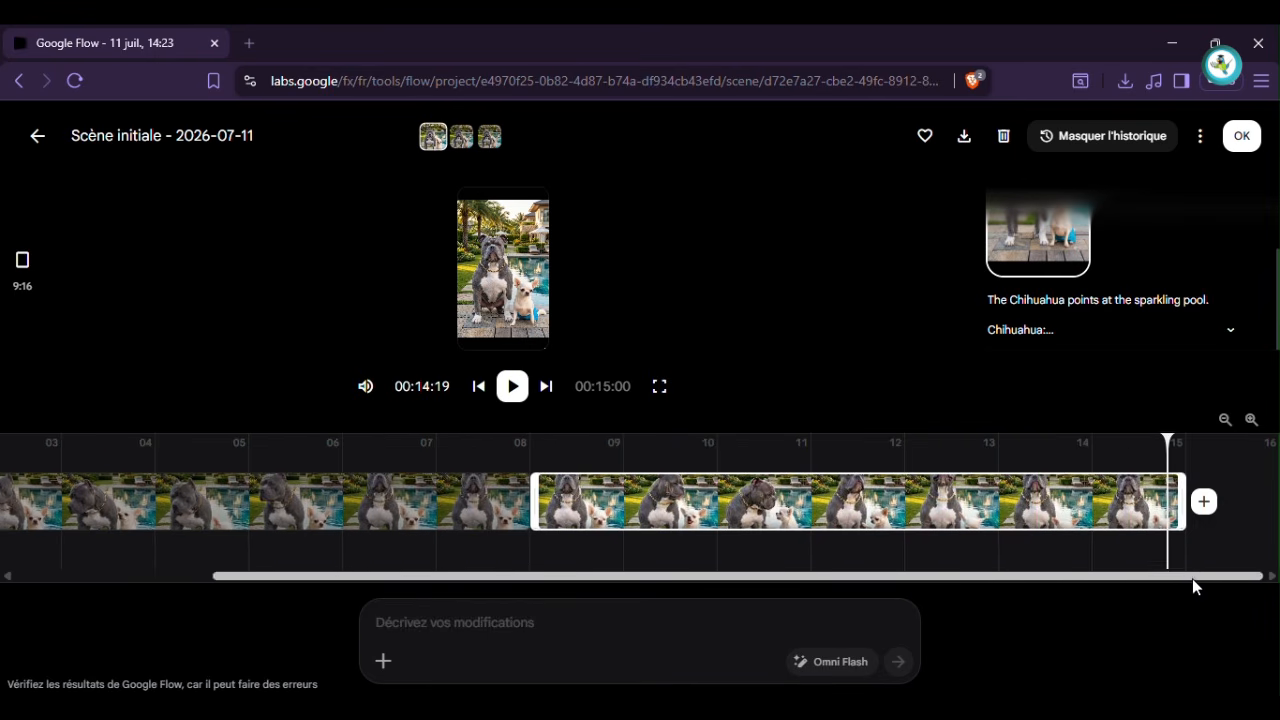
click(1216, 507)
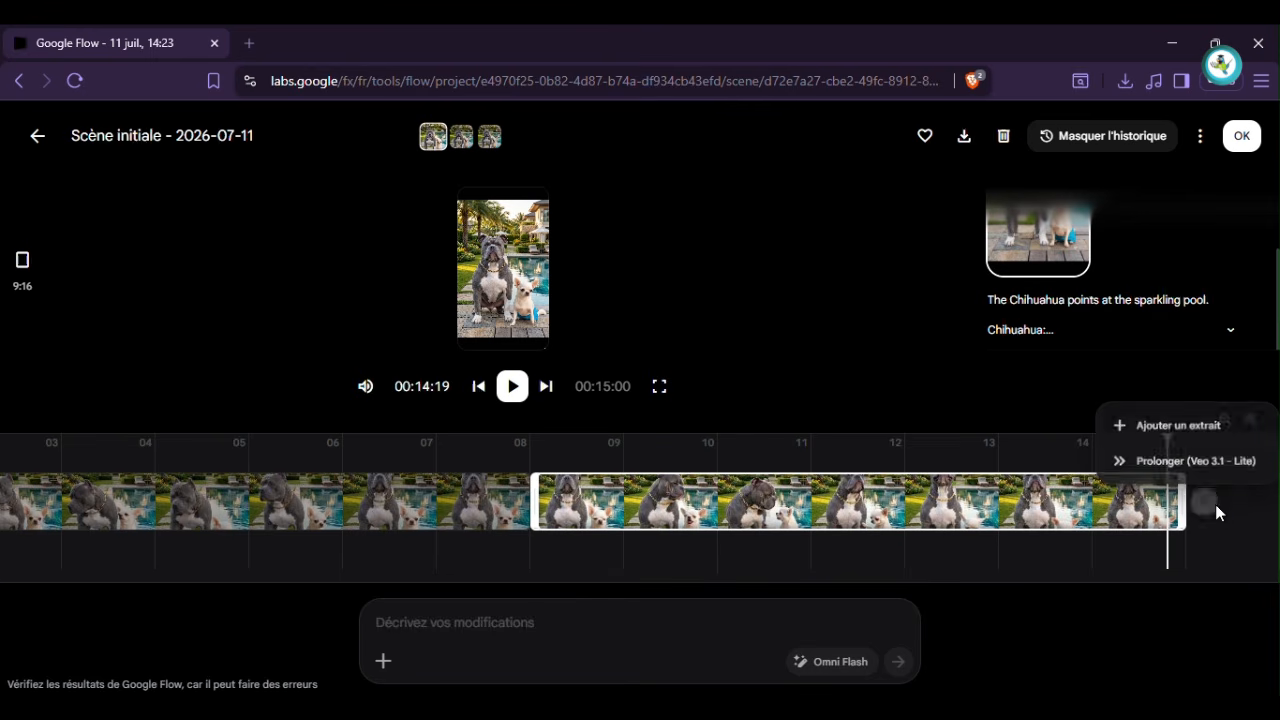
click(1190, 460)
key(alt+Tab)
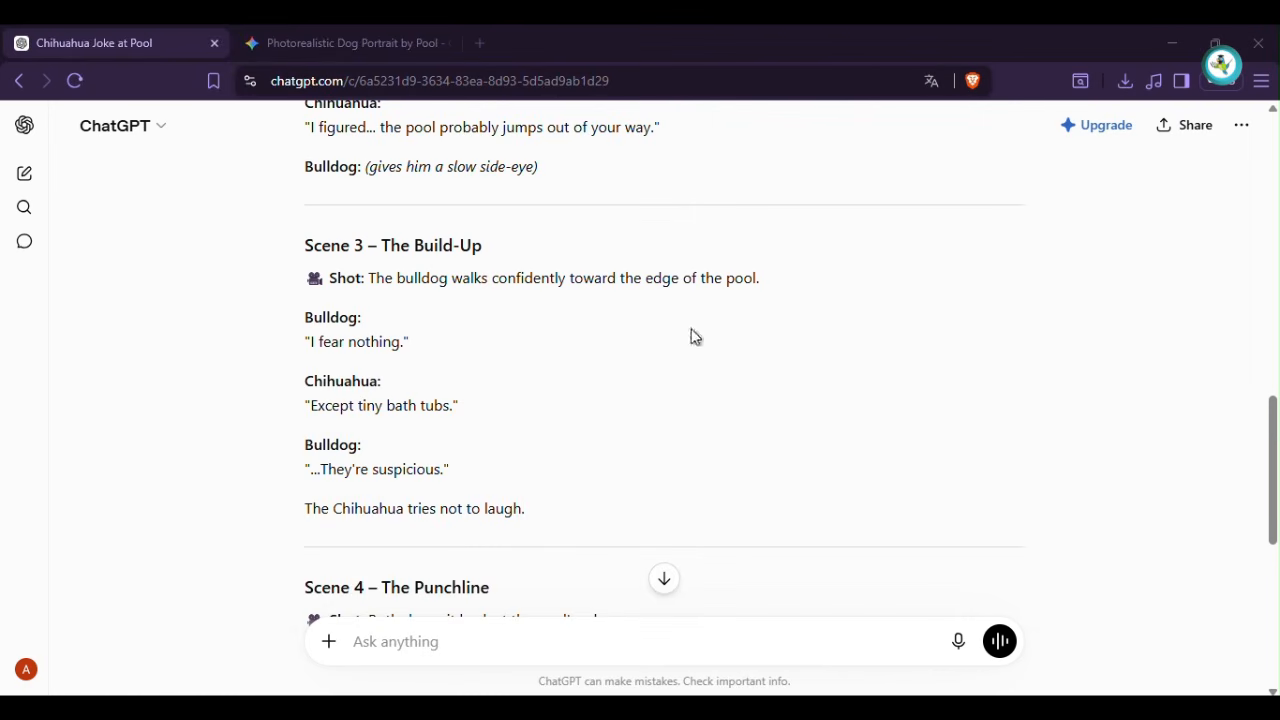
drag(486, 478, 370, 275)
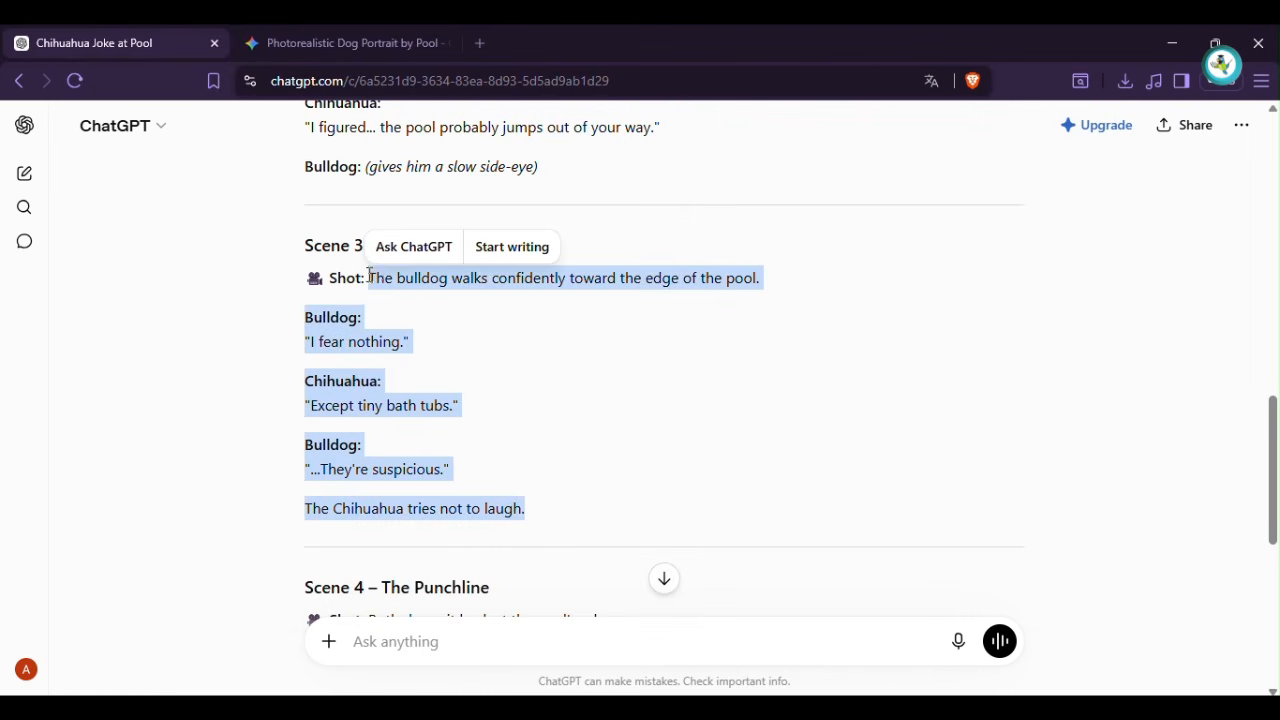
right_click(384, 274)
click(431, 293)
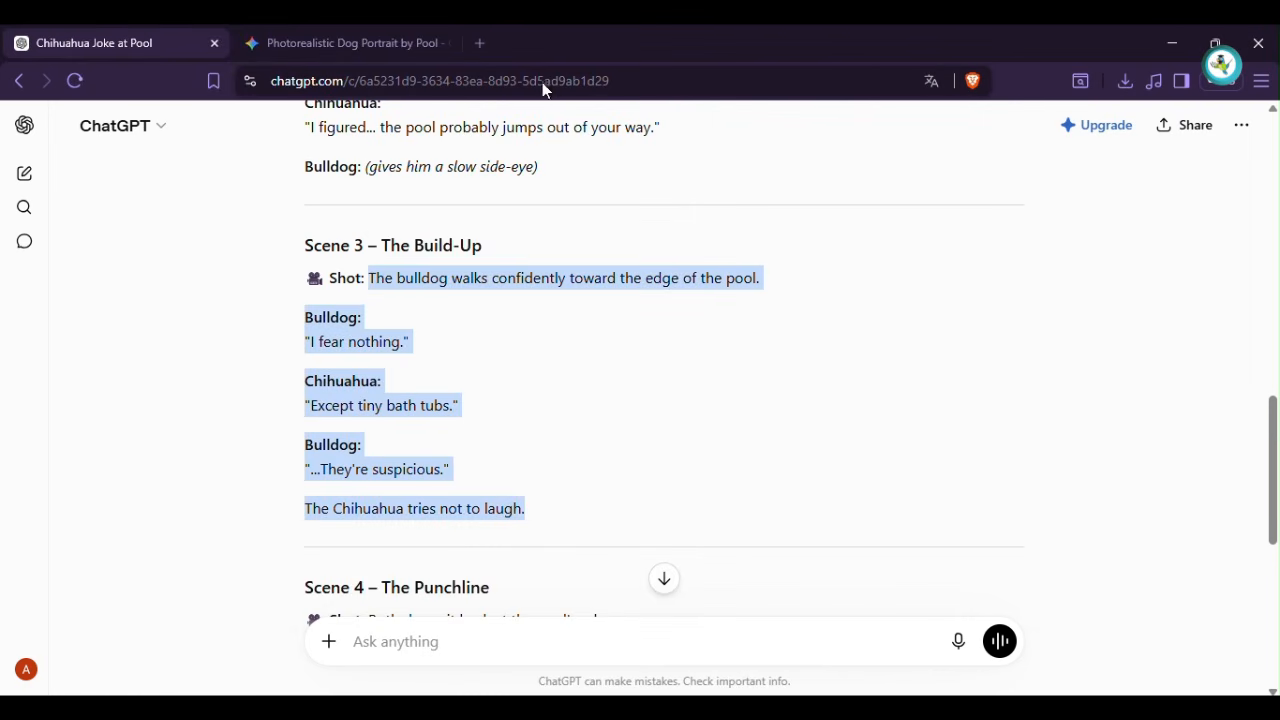
Paste the Scene 3 text into Google Flow's extension prompt and submit it
key(alt+Tab)
click(588, 617)
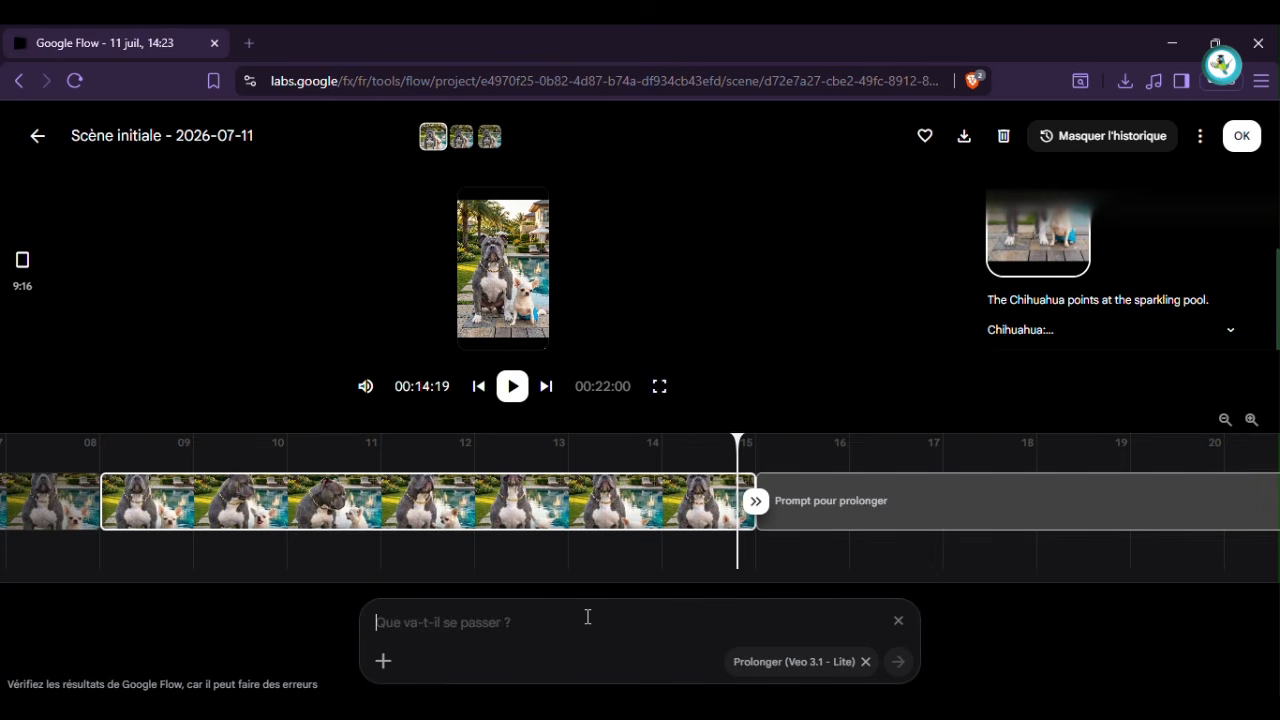
key(ctrl+v)
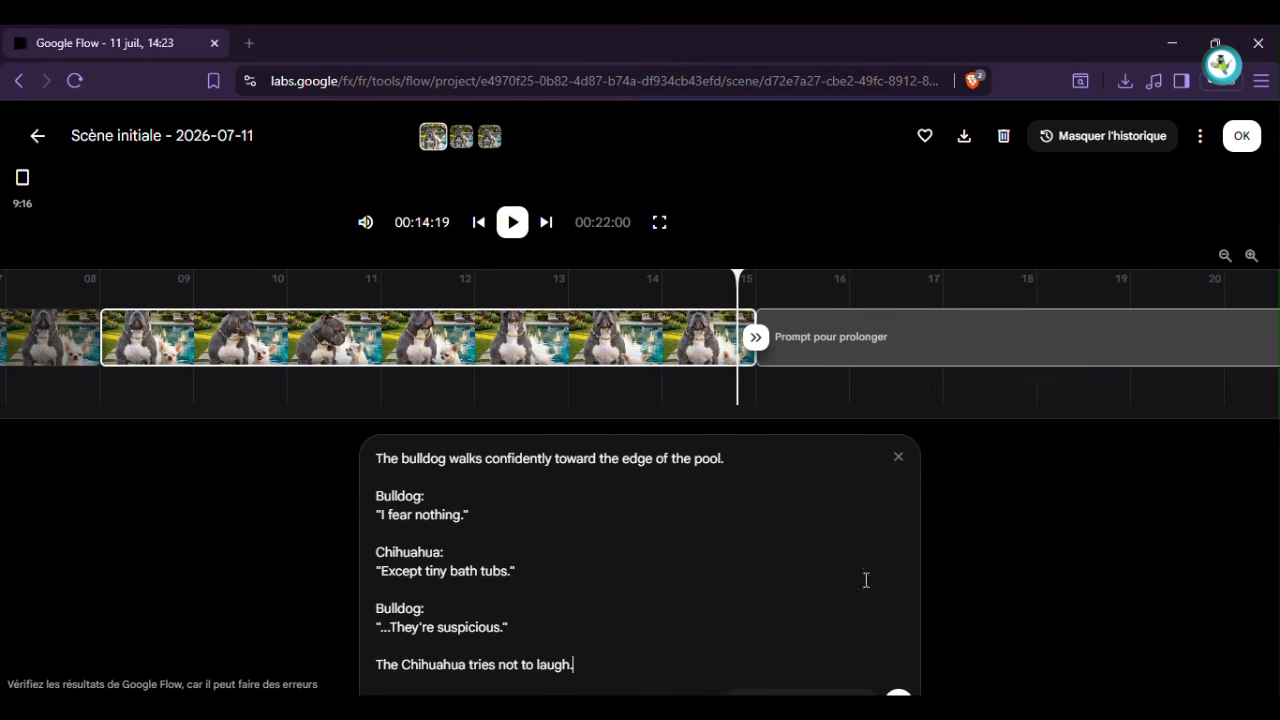
click(896, 686)
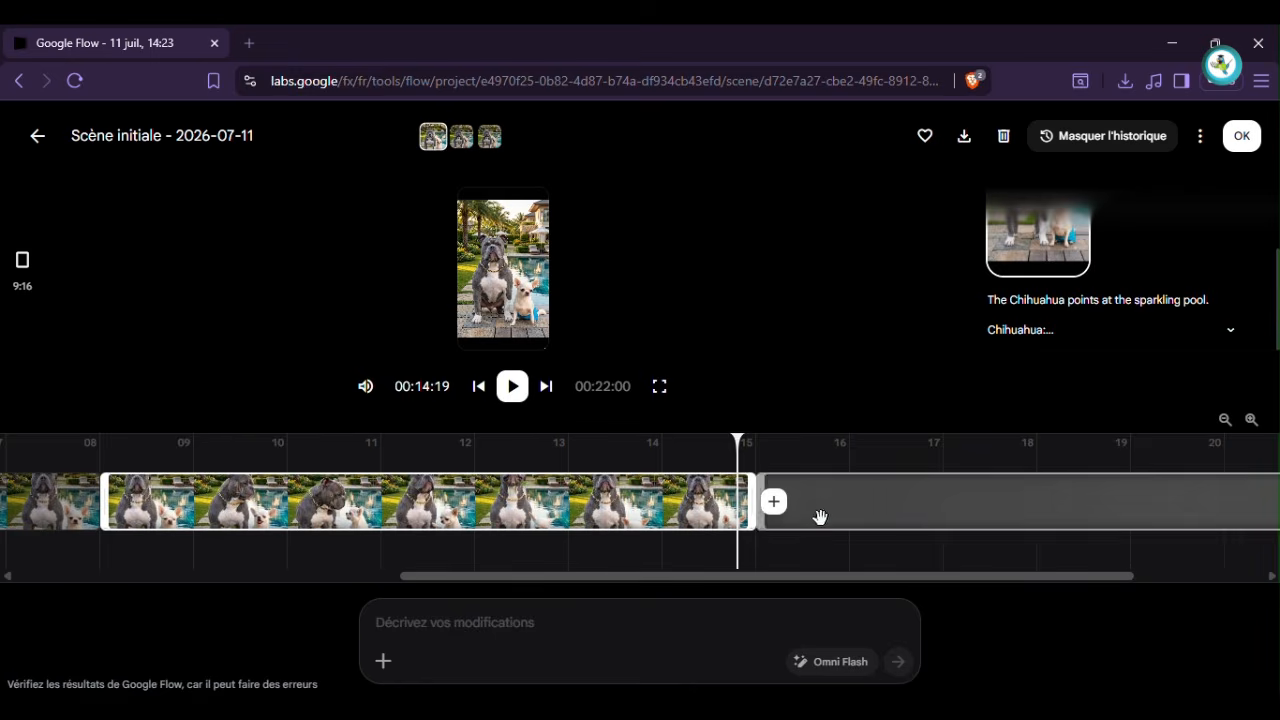
Watch the scene with its Scene 3 extension in full screen
click(659, 386)
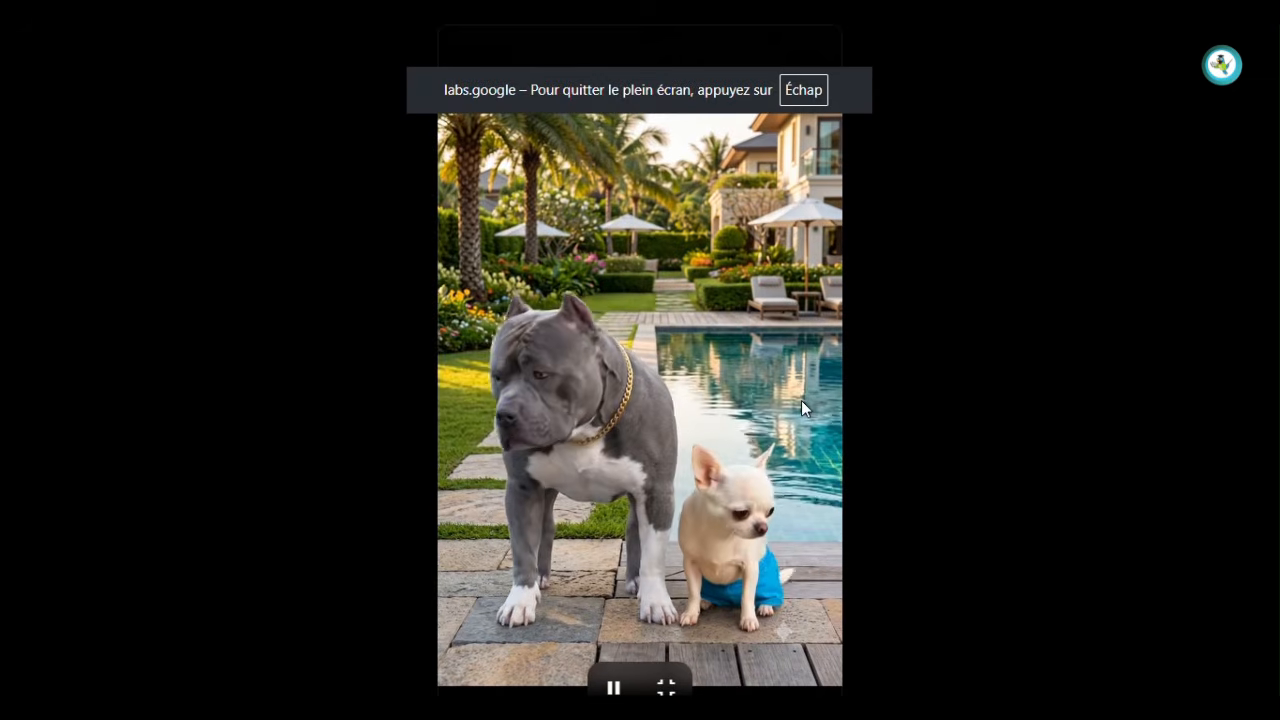